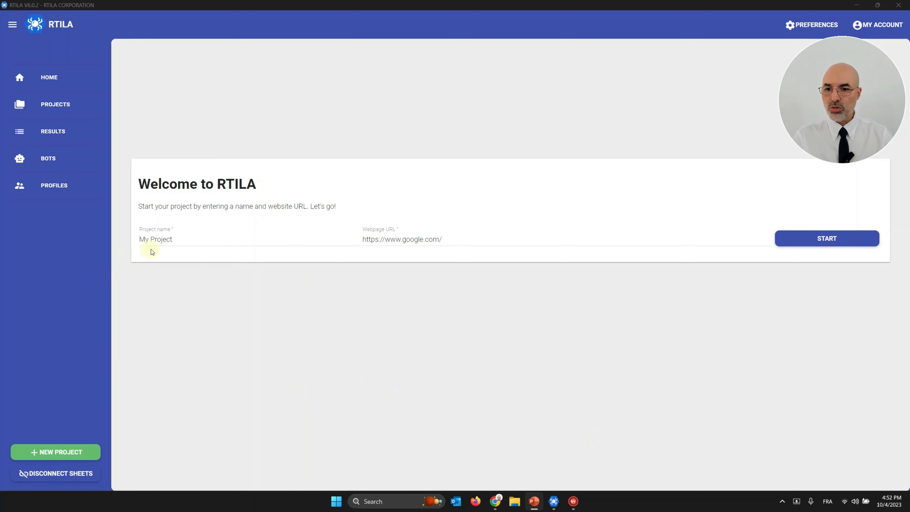
Name the project "My First Scrapping Project"
double_click(165, 239)
text(Firs)
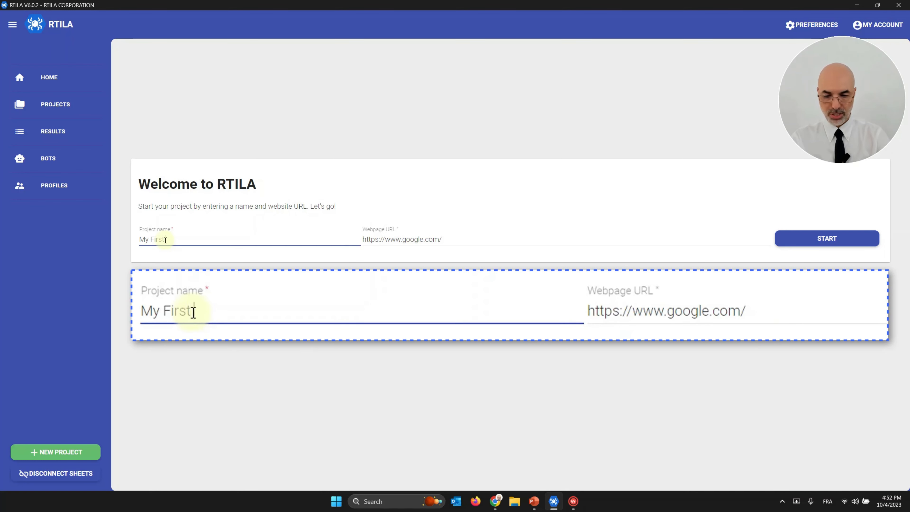
text(t Scrapping Projec)
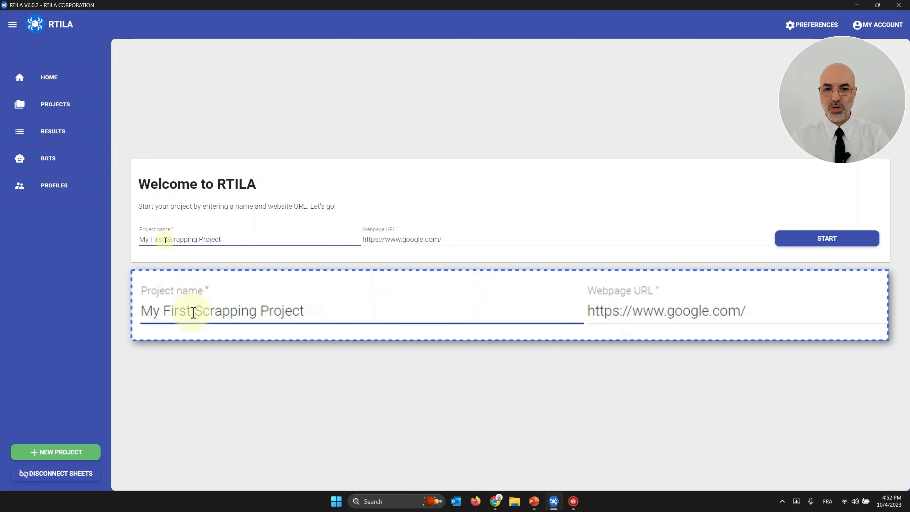
text(t)
click(165, 239)
triple_click(413, 238)
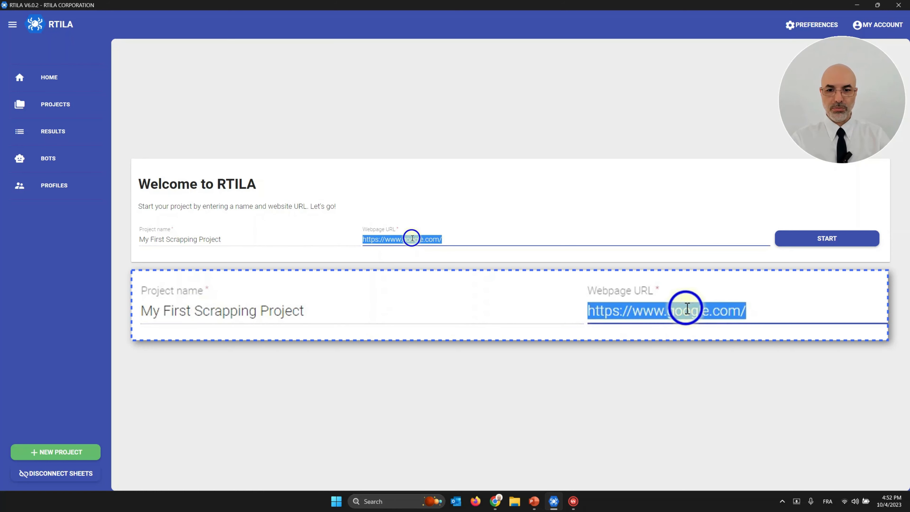
text(https://books.toscrape.com/)
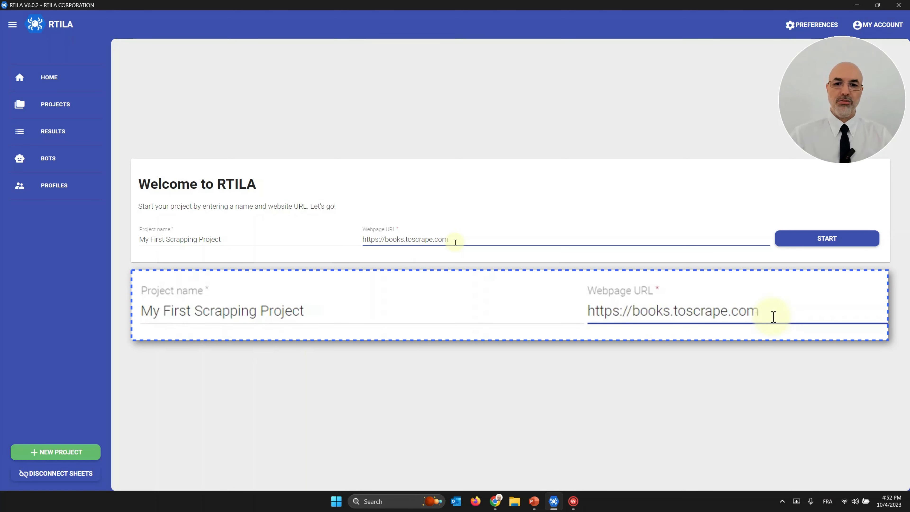
key(BackSpace)
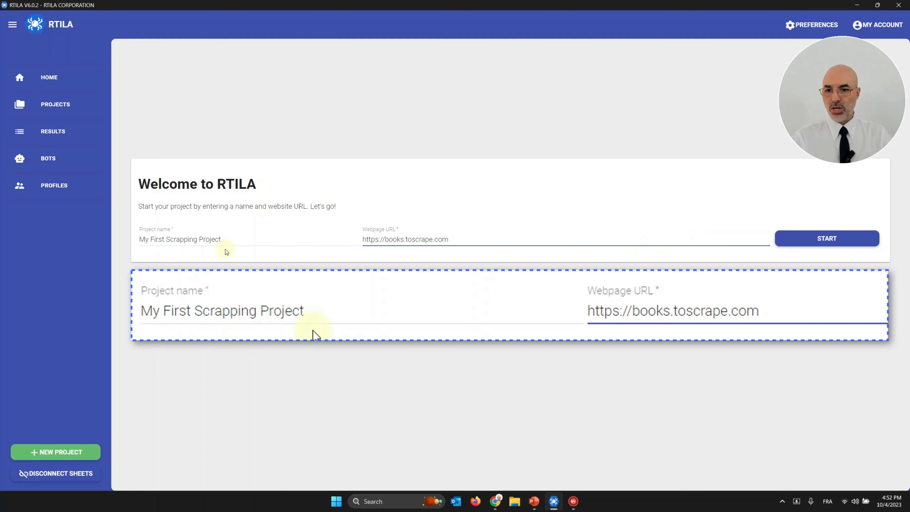
click(217, 240)
click(538, 240)
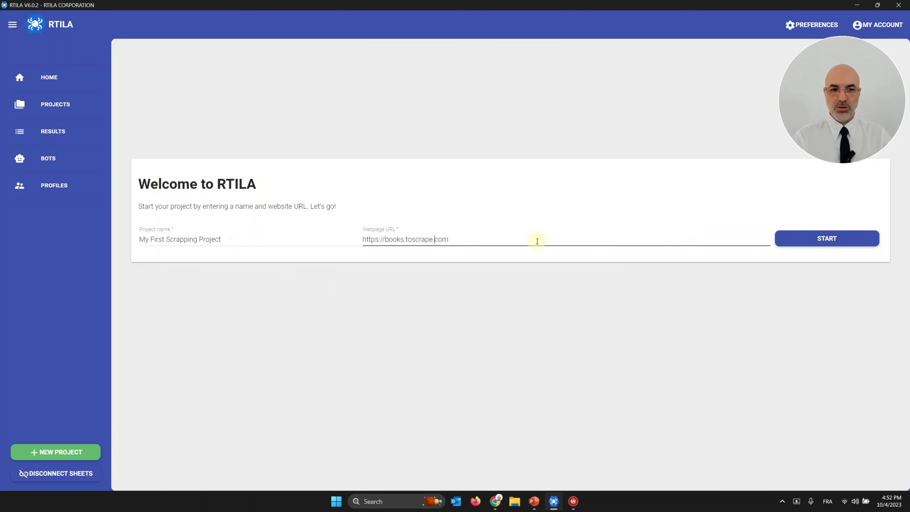
click(804, 243)
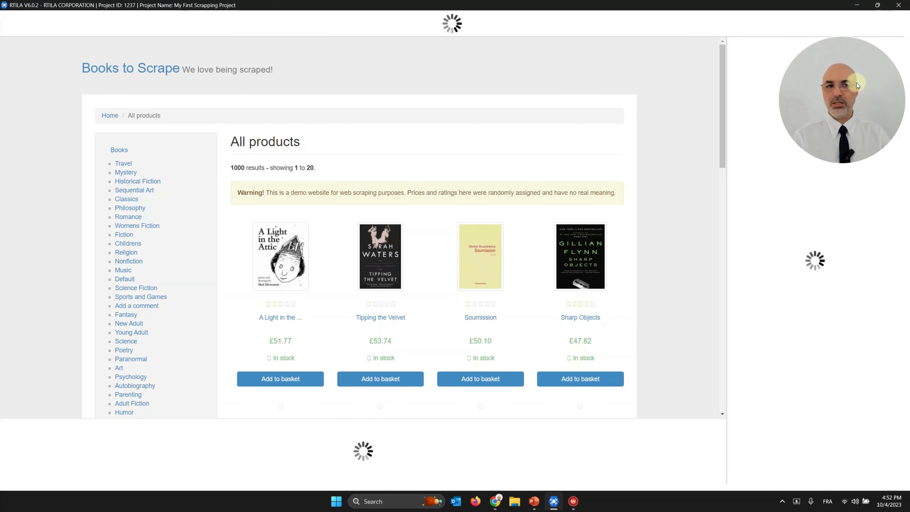
drag(760, 168, 40, 79)
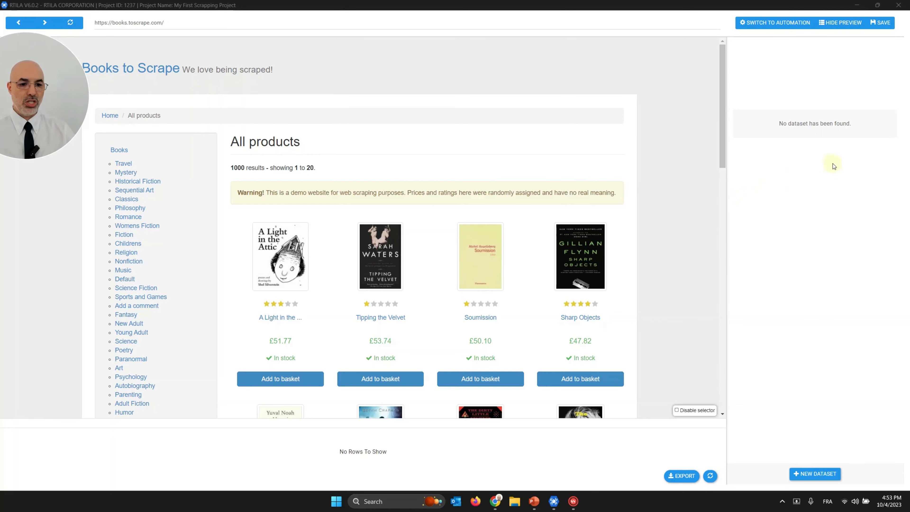
click(788, 28)
click(785, 26)
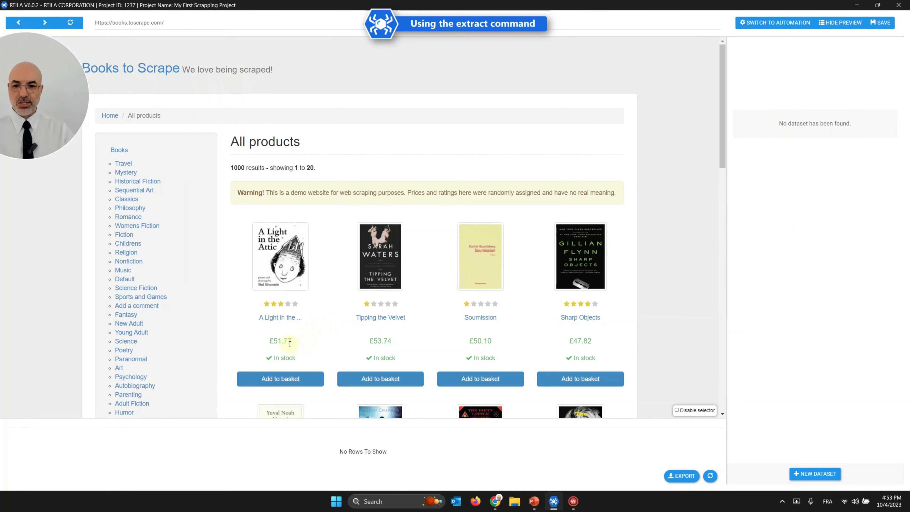
scroll(293, 337, down, 10)
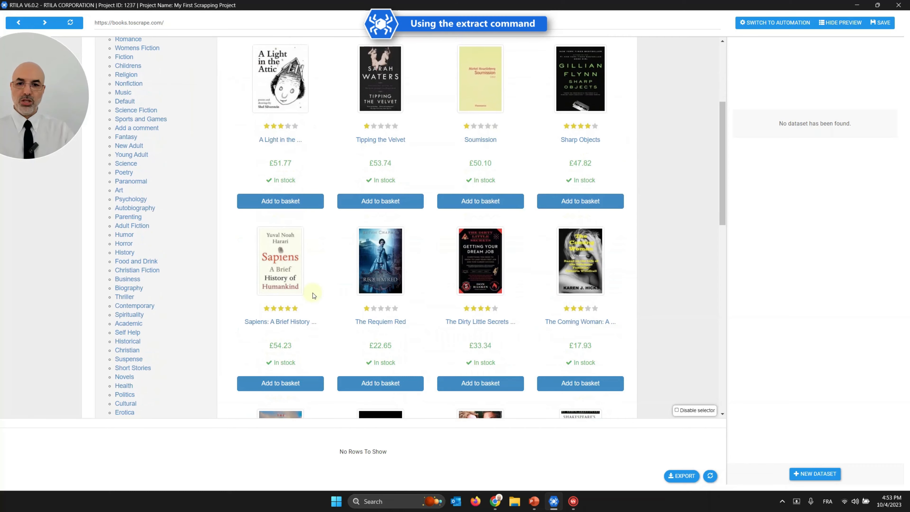
scroll(328, 280, down, 5)
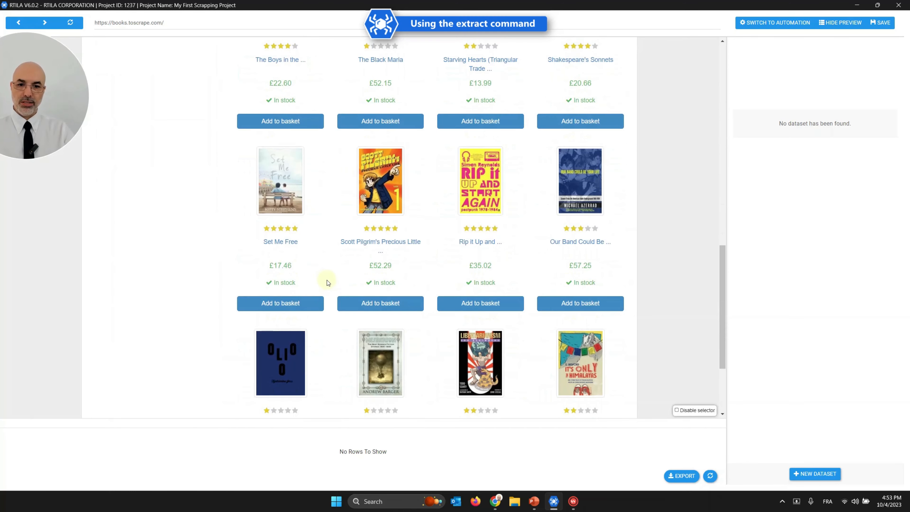
scroll(328, 280, up, 6)
scroll(327, 280, up, 10)
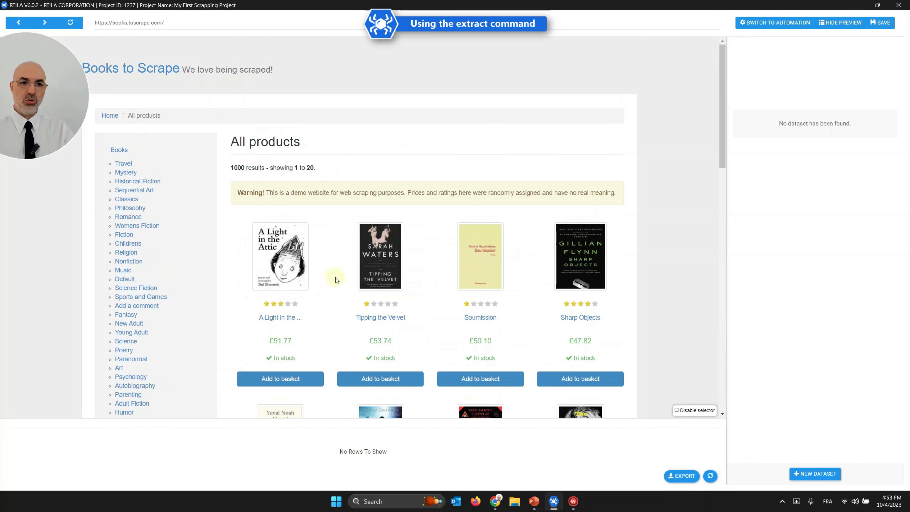
Create a new dataset and add a first property named Title
click(815, 474)
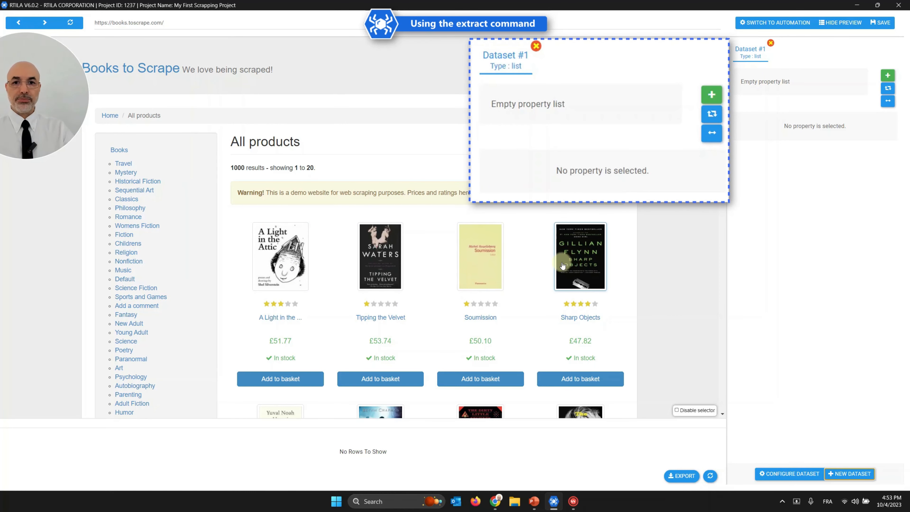
click(888, 75)
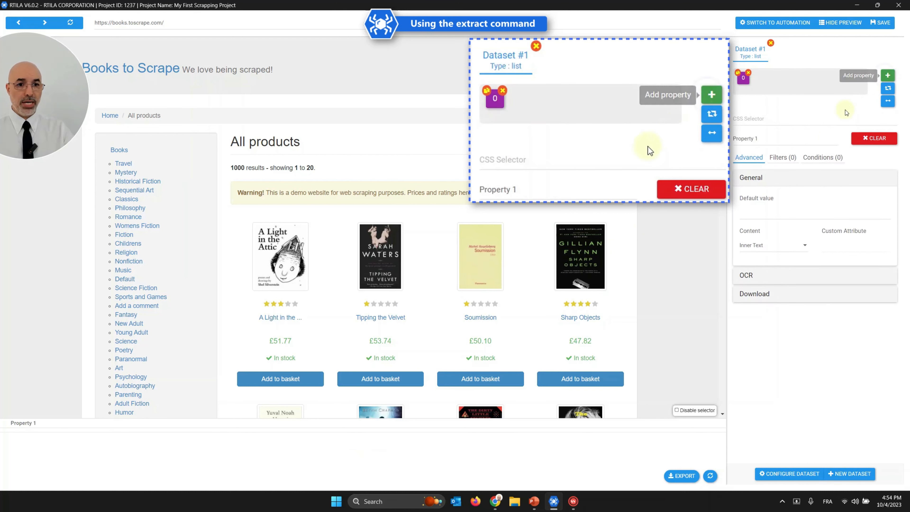
triple_click(777, 138)
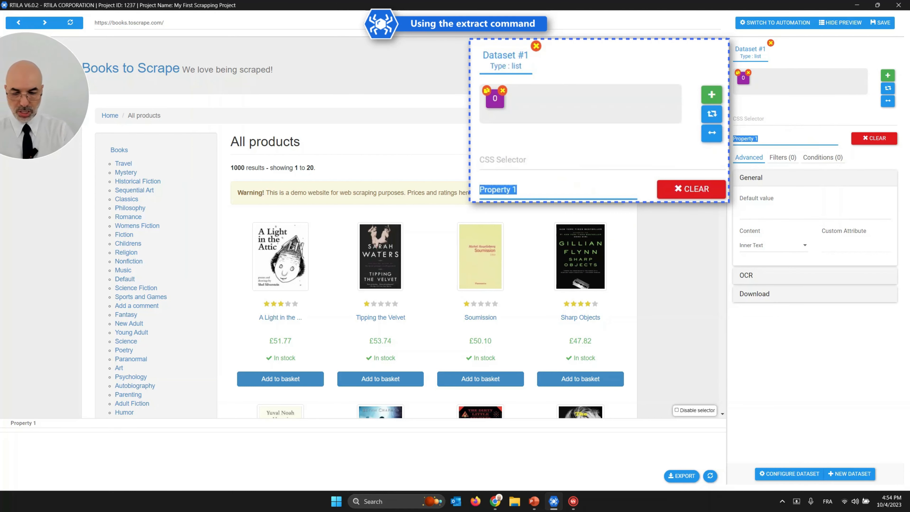
text(Title)
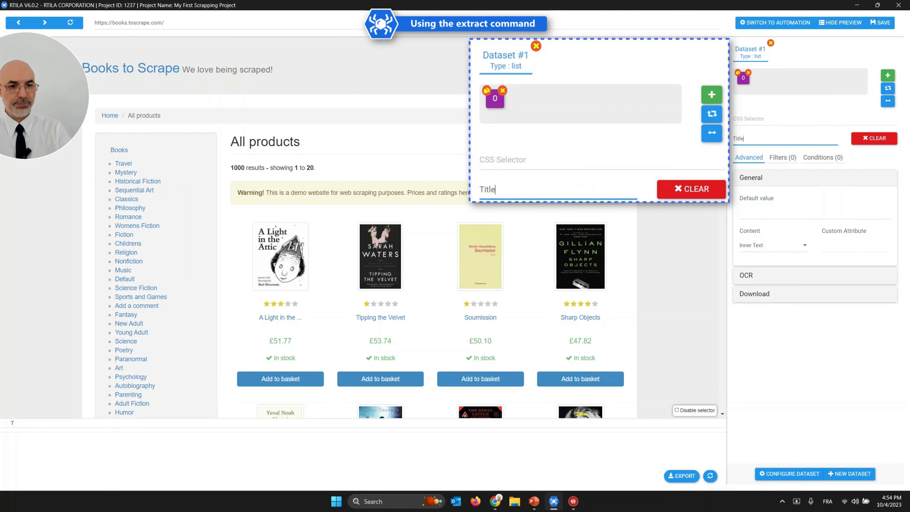
Add two more properties named Price and Image to the dataset, and make the Title property's selector active again
click(888, 75)
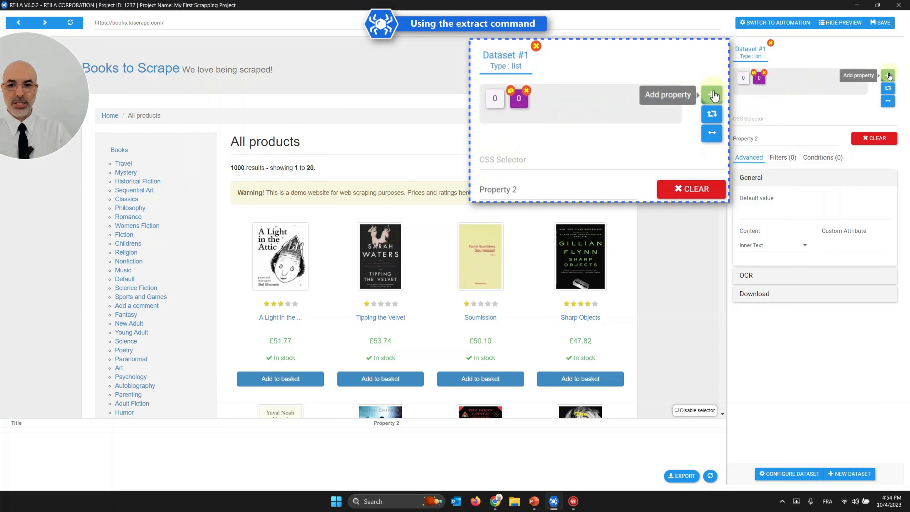
triple_click(765, 138)
text(Price)
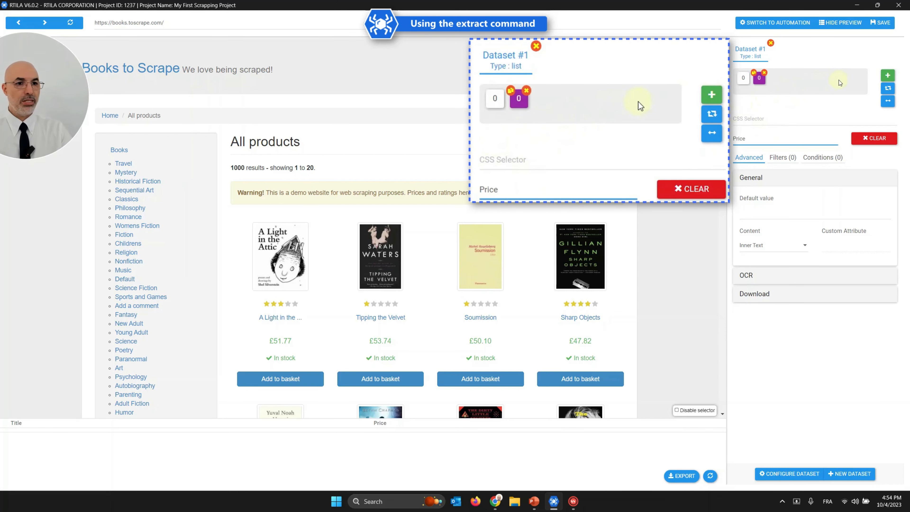
click(889, 77)
triple_click(788, 139)
text(Image)
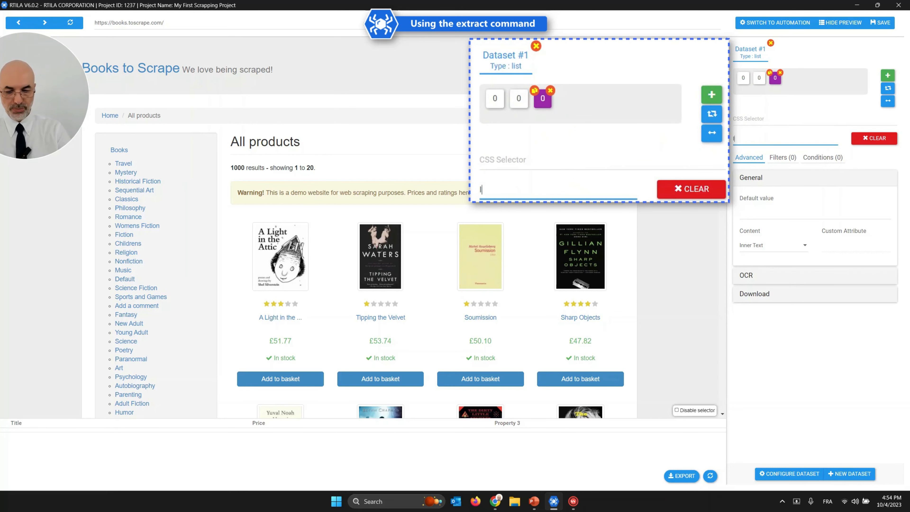
click(743, 78)
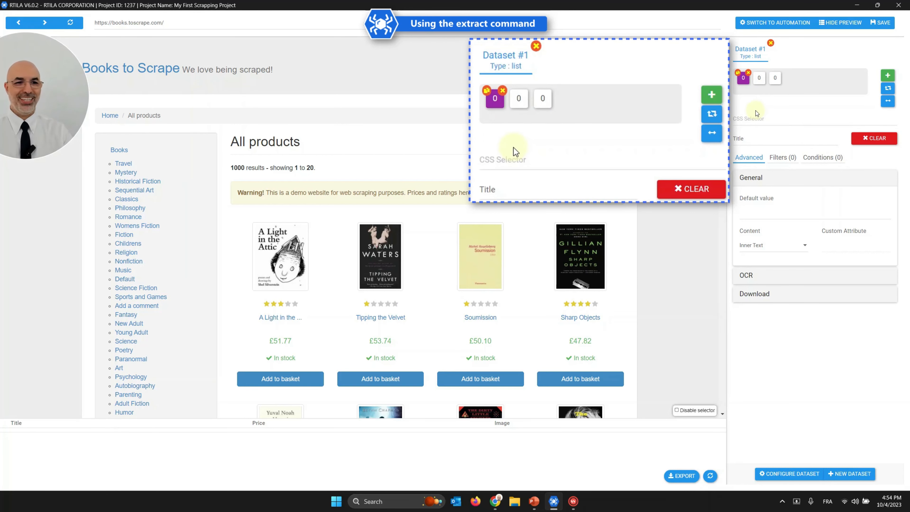
click(749, 120)
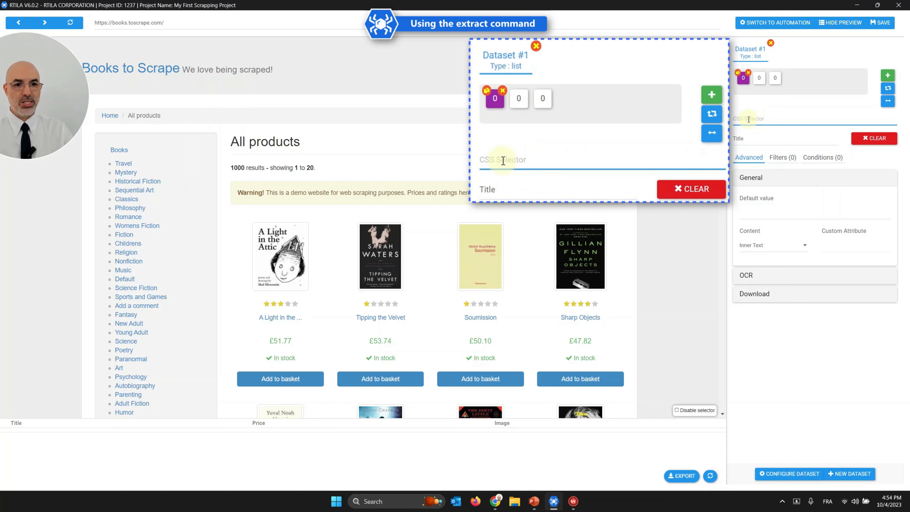
Try capturing the first book's title link for the Title property while excluding the Books category link, and clear the selector
click(277, 318)
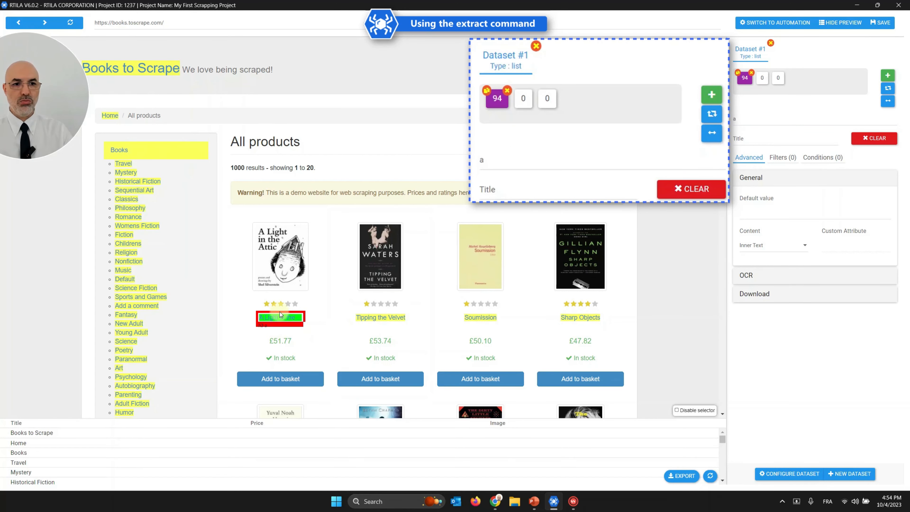
click(159, 158)
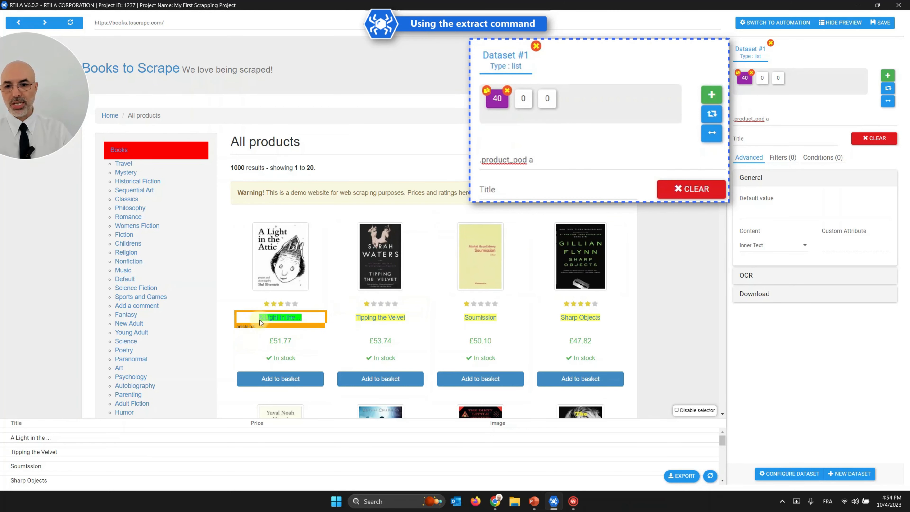
triple_click(747, 119)
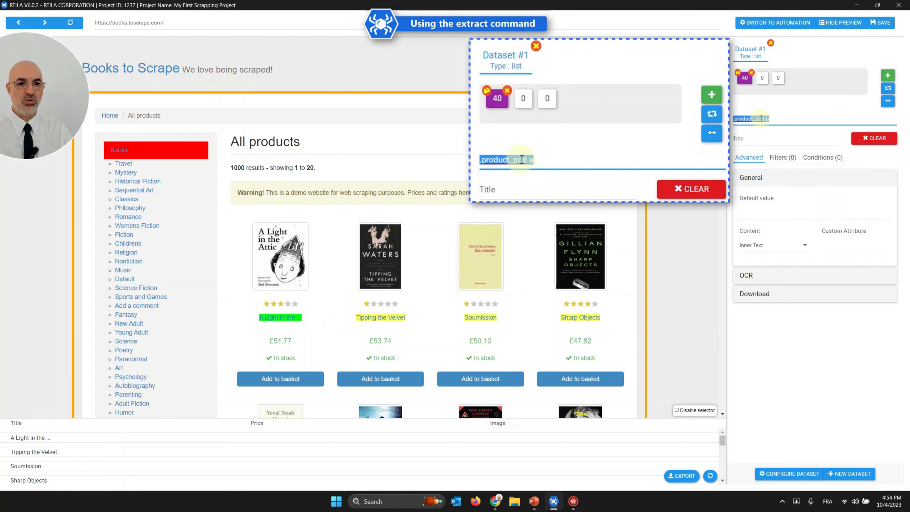
key(BackSpace)
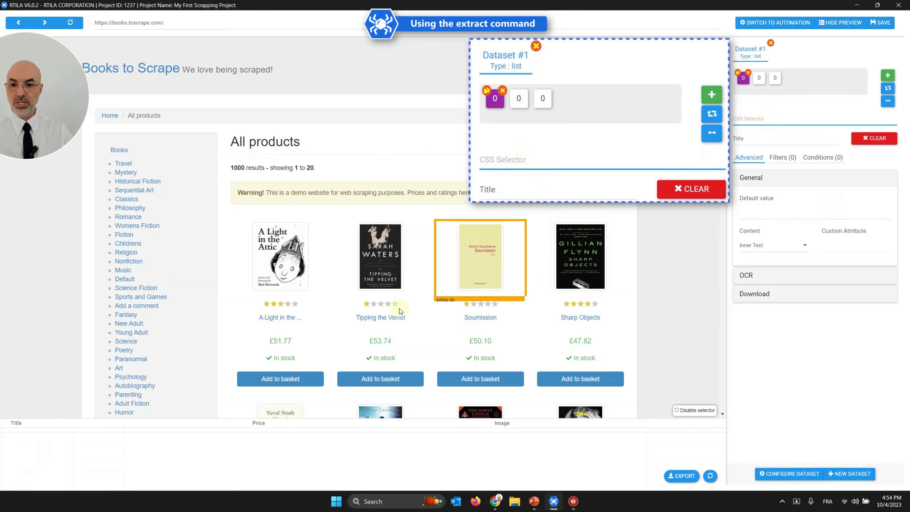
Capture the first book's title heading (h3) for the Title property and its price text for the Price property
click(309, 320)
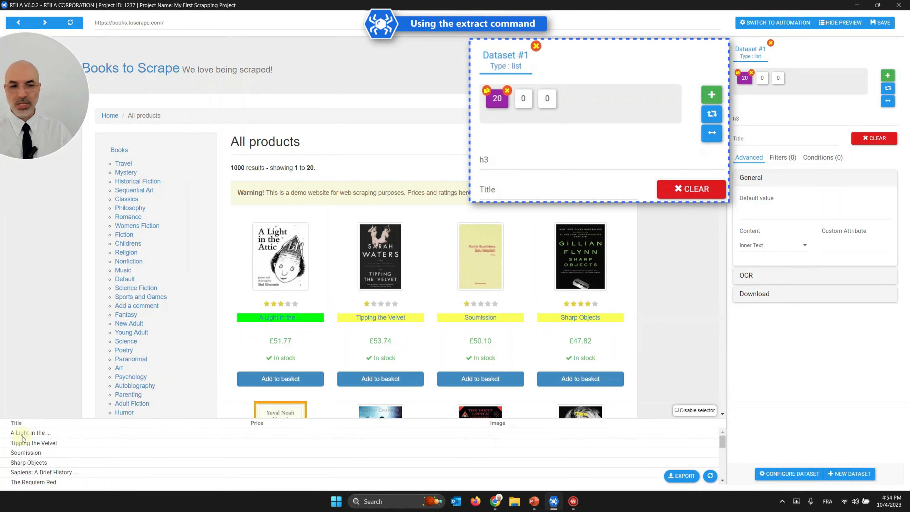
click(523, 98)
click(508, 167)
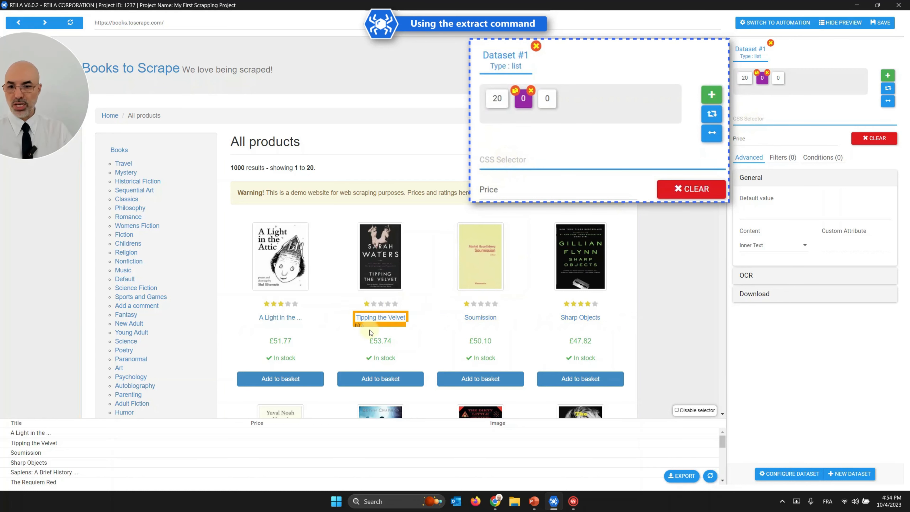
click(279, 340)
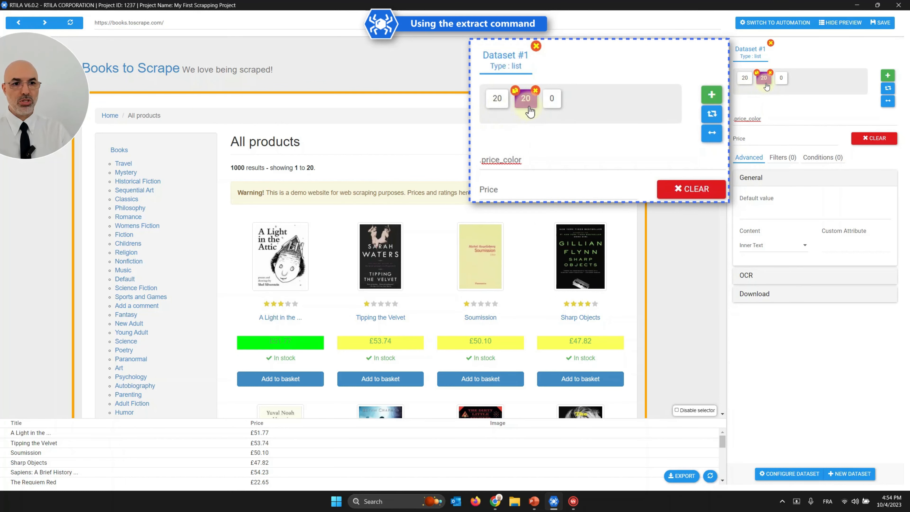
Capture the first book's cover thumbnail for the Image property
click(781, 77)
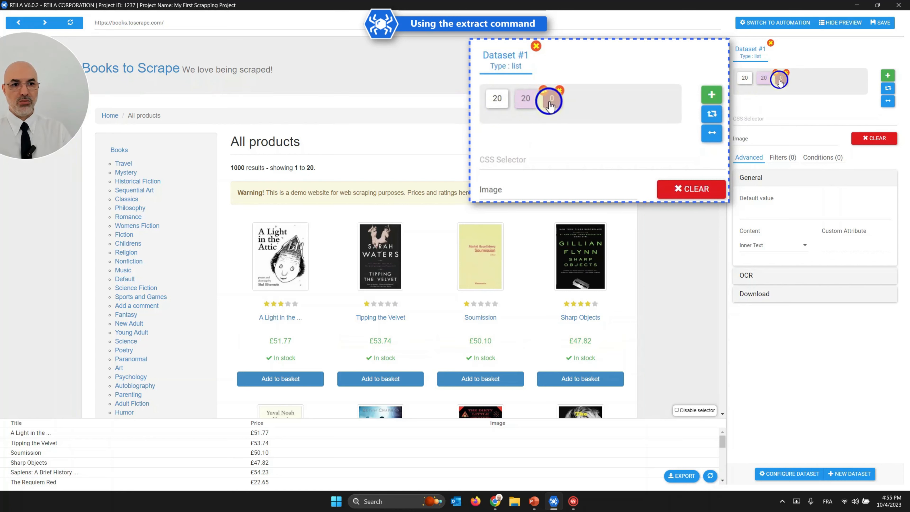
click(755, 120)
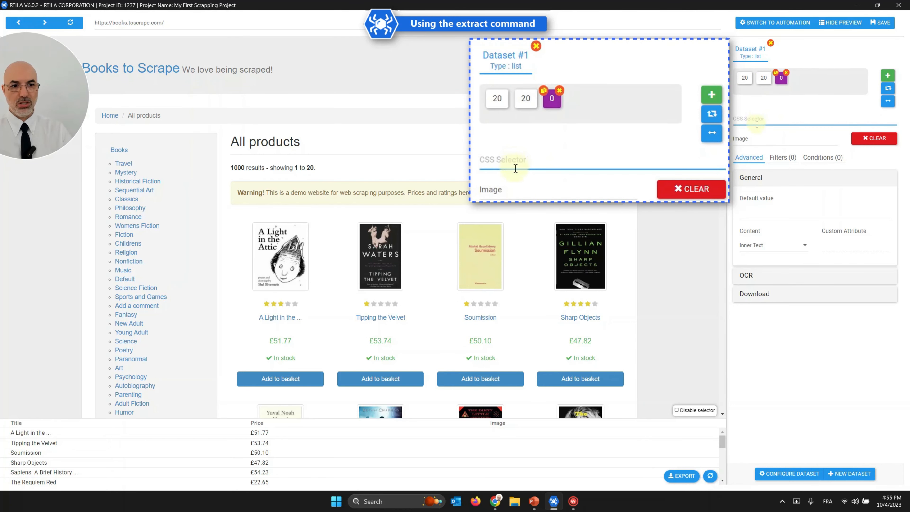
click(282, 284)
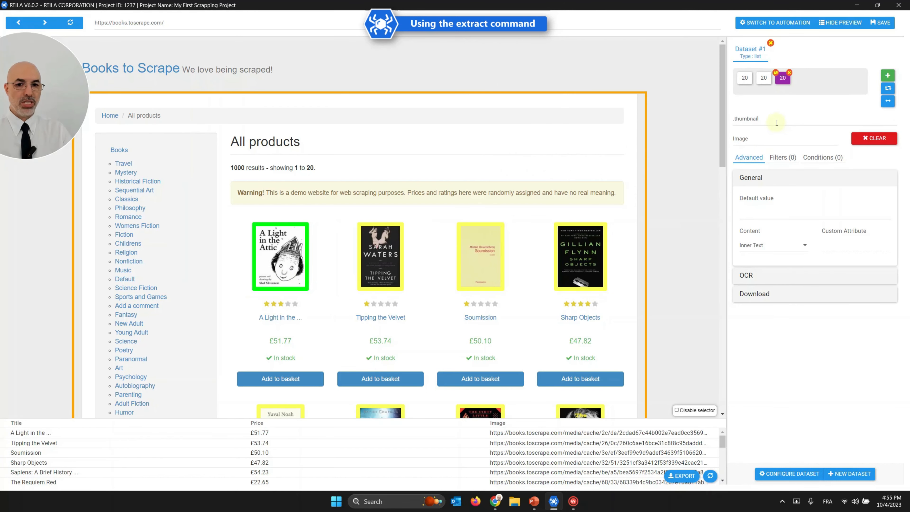
Try Link (href) as the Image property's content type and set it back to Inner Text
click(785, 245)
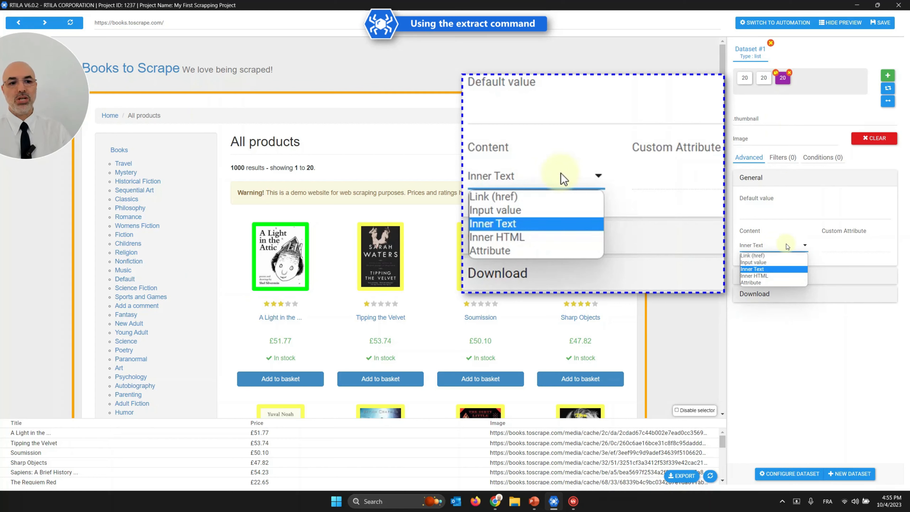
click(771, 255)
click(771, 248)
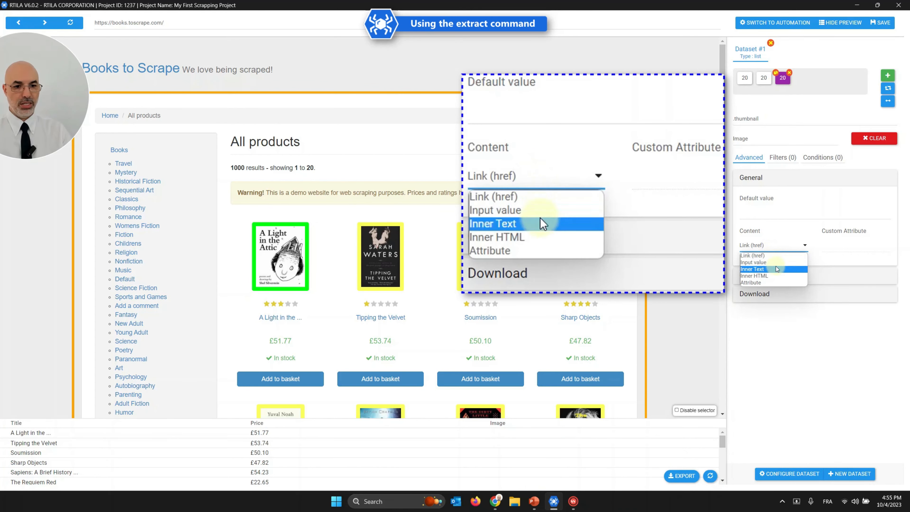
click(777, 267)
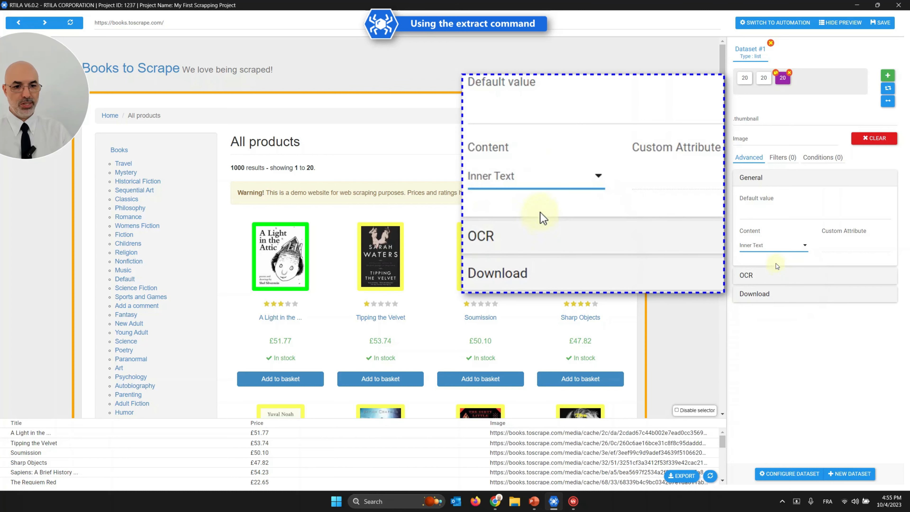
Set the Image property's content type to Attribute
click(778, 250)
click(769, 282)
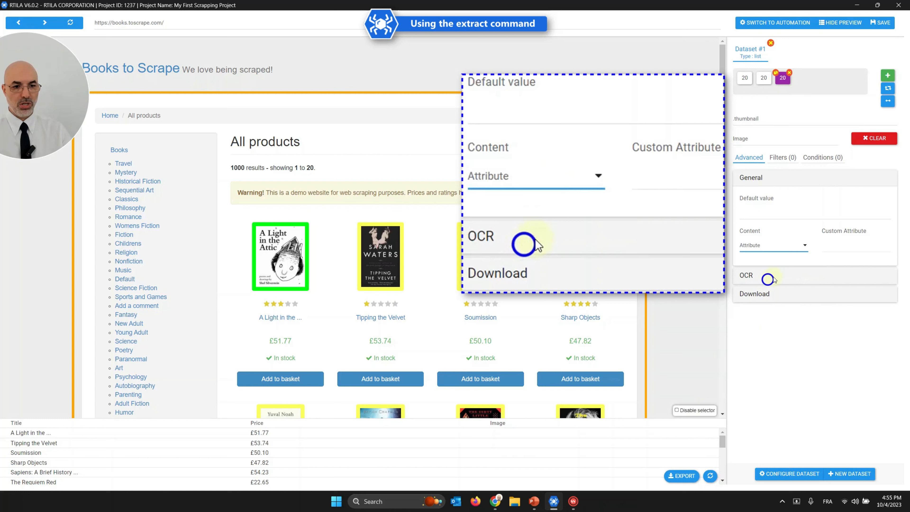
Try src as the Image property's custom attribute and clear it again
click(843, 249)
text(src)
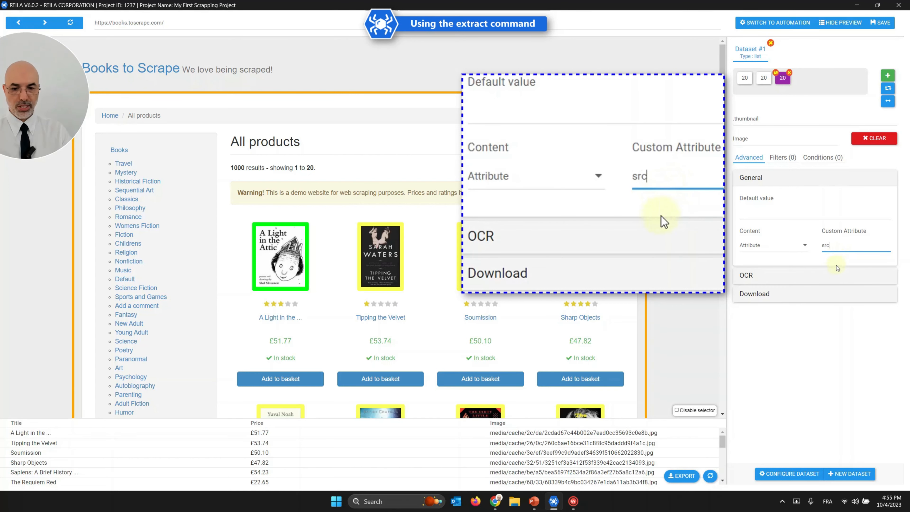
double_click(829, 246)
key(BackSpace)
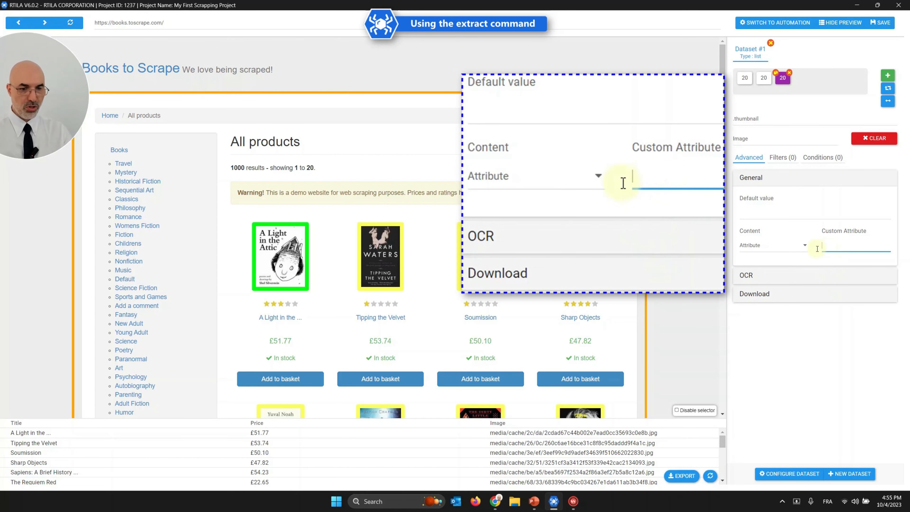
Set the Image property's content type back to Inner Text
click(768, 247)
click(768, 269)
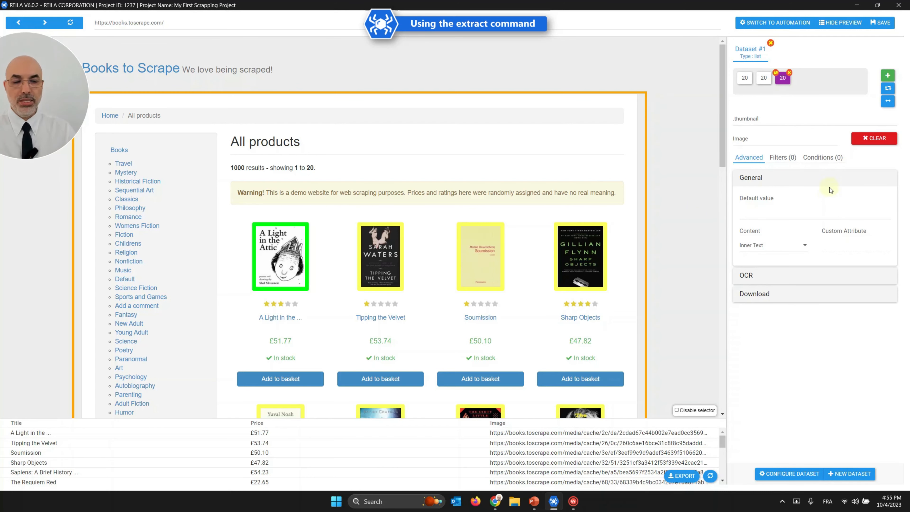
Add an Extract results command to the project's automation and save the project
click(783, 29)
click(785, 474)
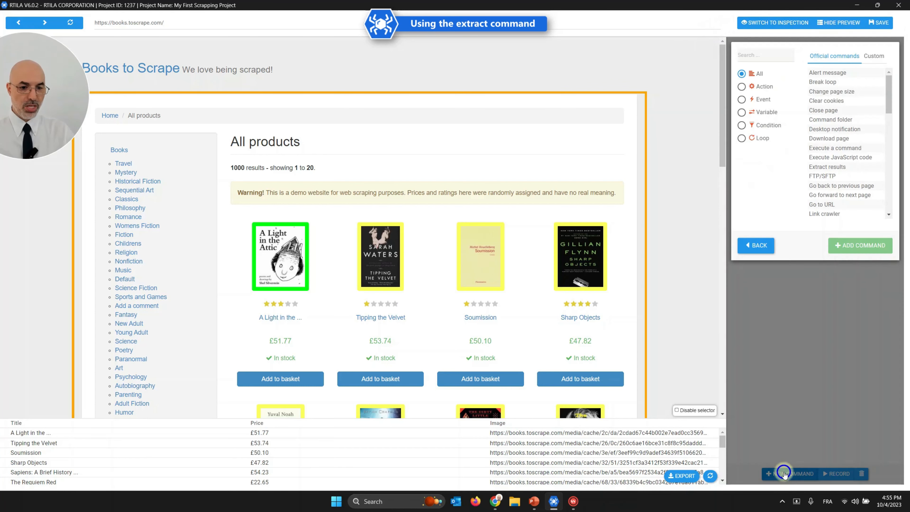
click(770, 56)
text(extr)
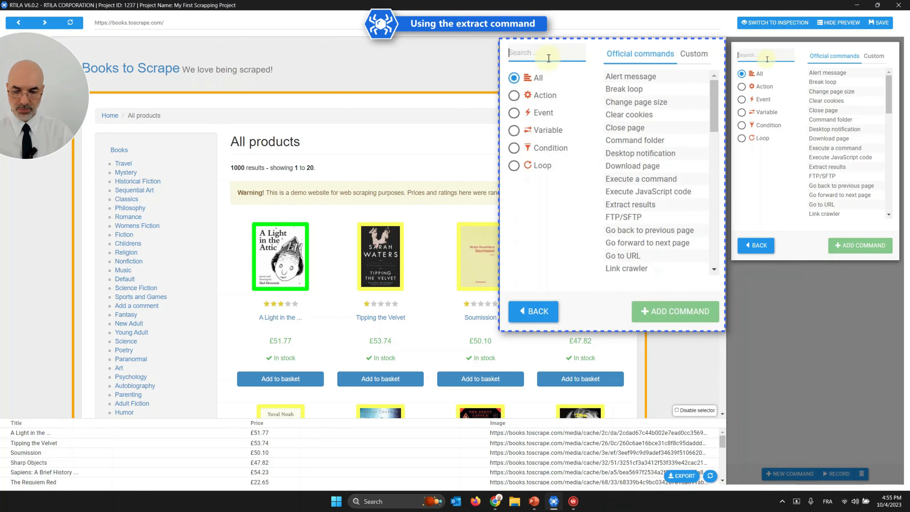
double_click(828, 73)
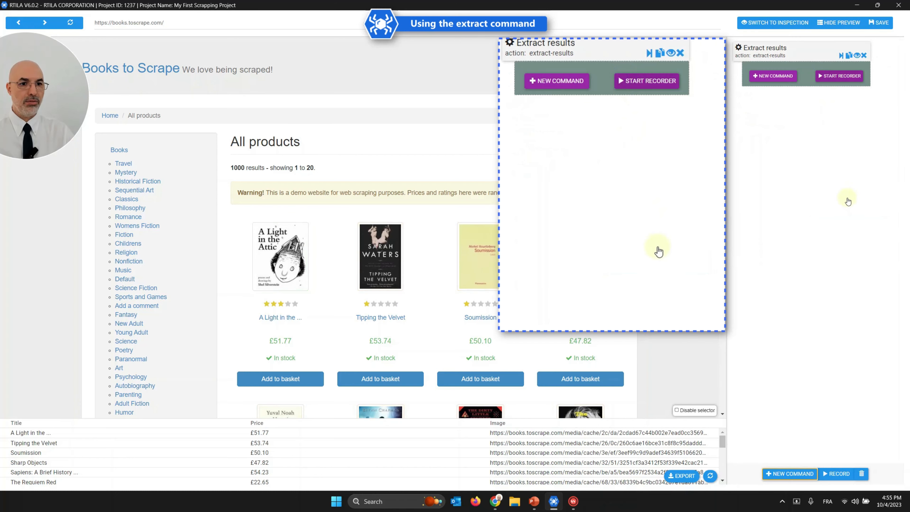
click(884, 24)
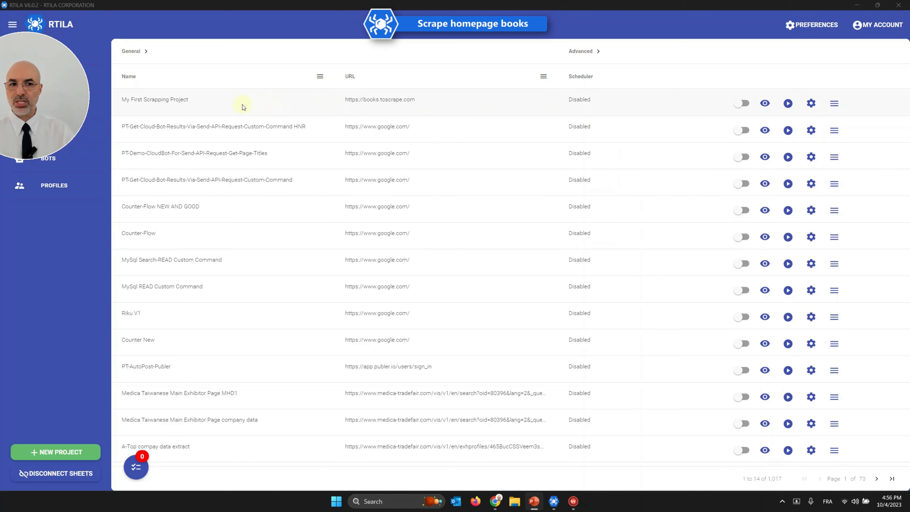
Run My First Scrapping Project locally and close the project queue
click(789, 104)
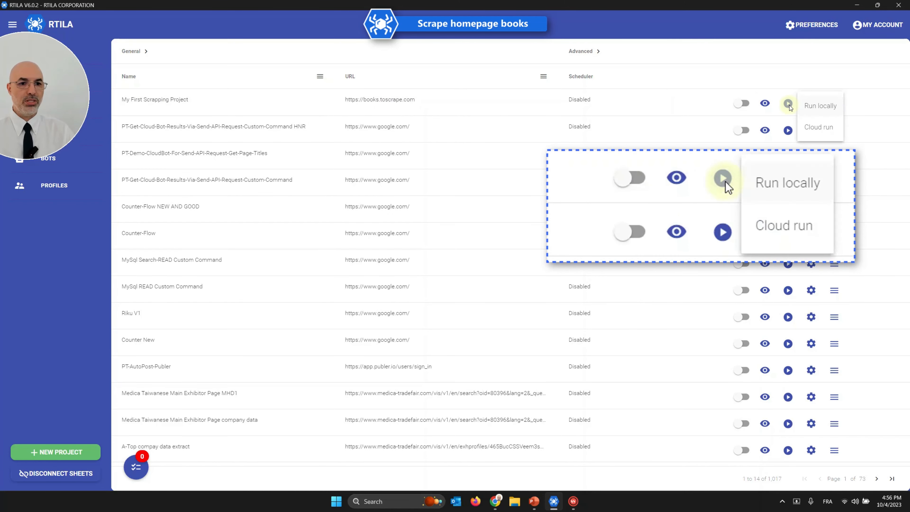
click(817, 114)
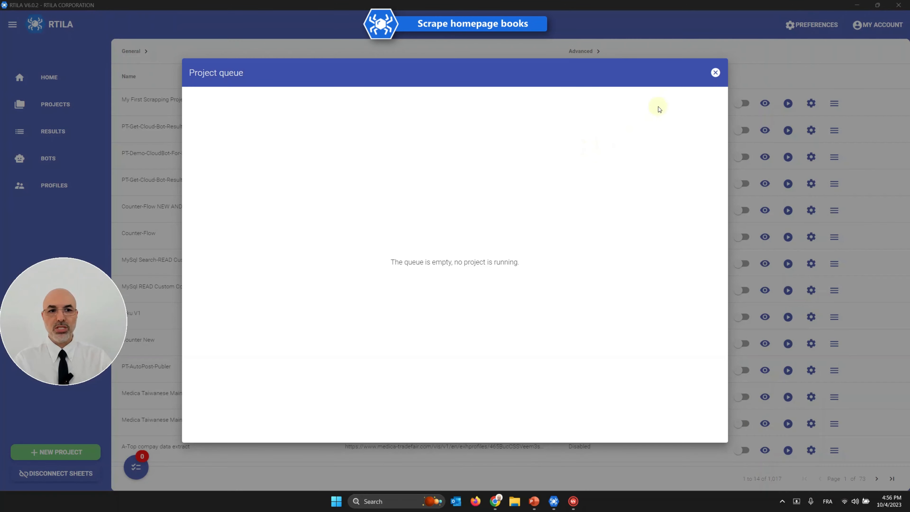
click(716, 73)
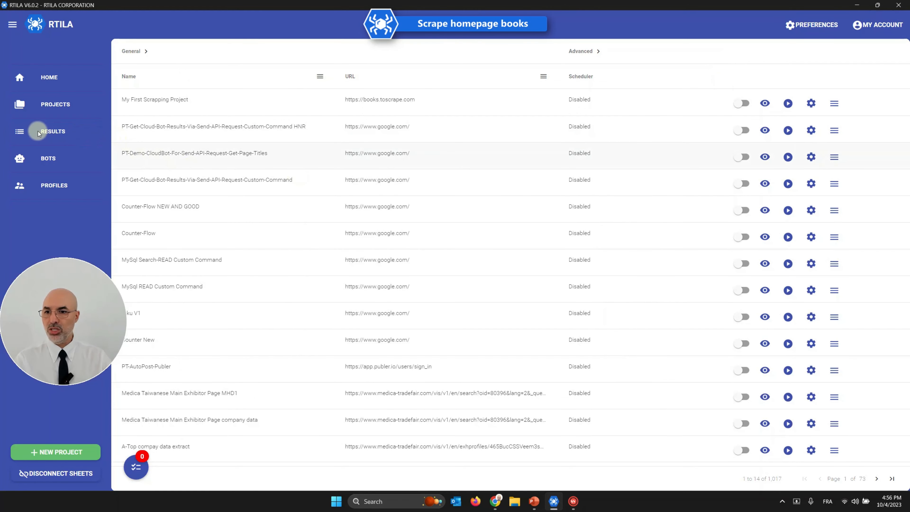
Preview the latest results of My First Scrapping Project and try exporting all results to a CSV file
click(51, 134)
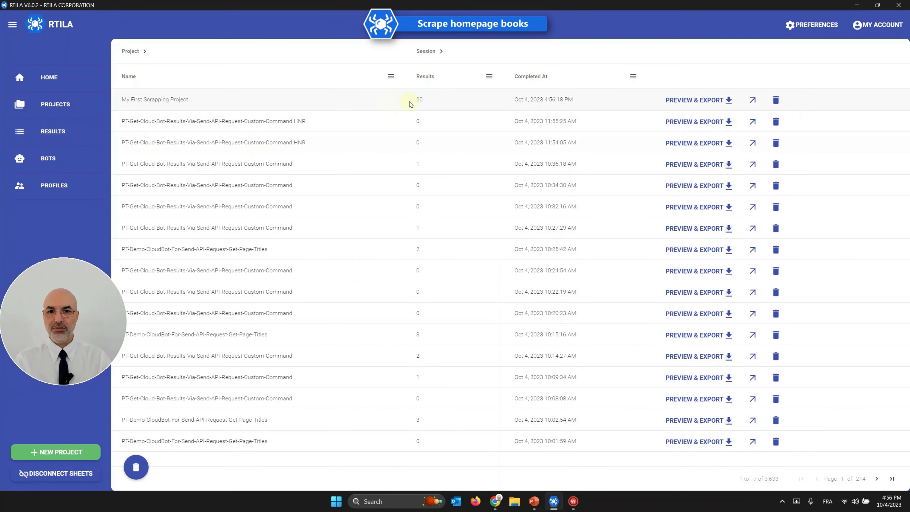
click(694, 101)
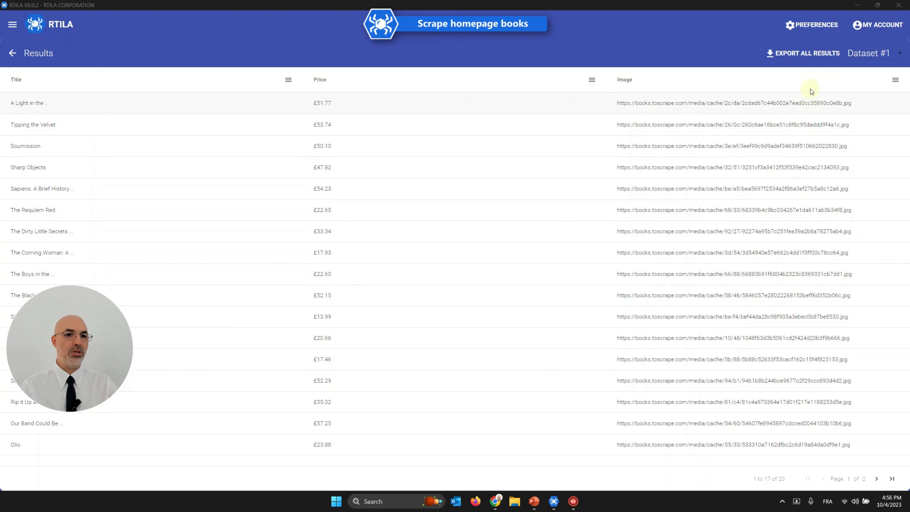
click(831, 55)
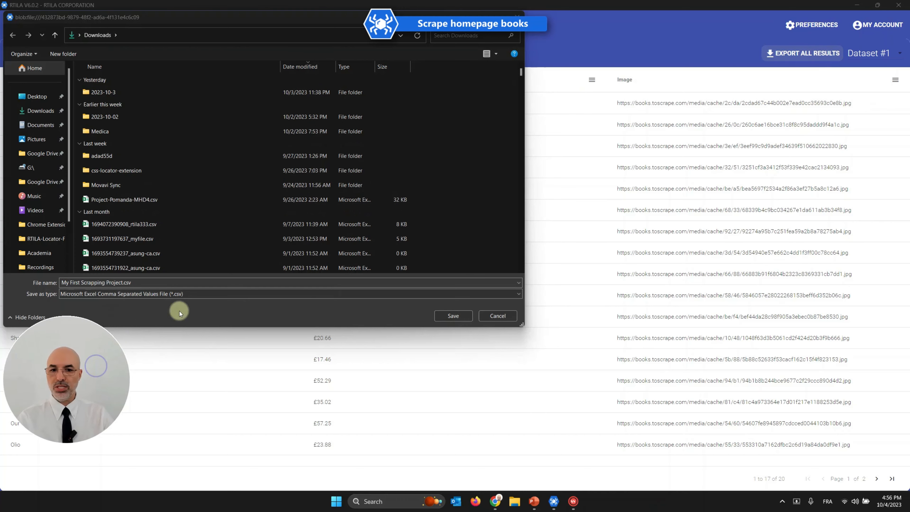
click(497, 317)
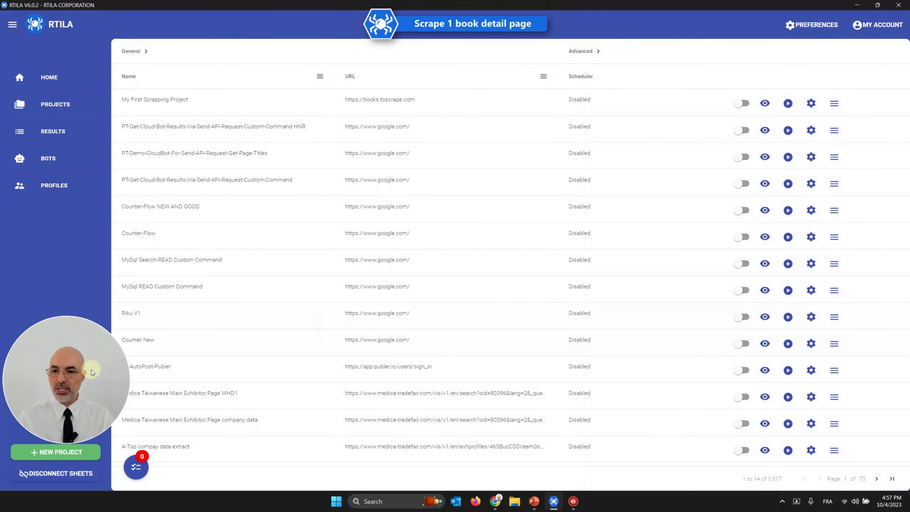
Begin a new project and name it "My first Project Single Page Book"
click(87, 453)
click(57, 410)
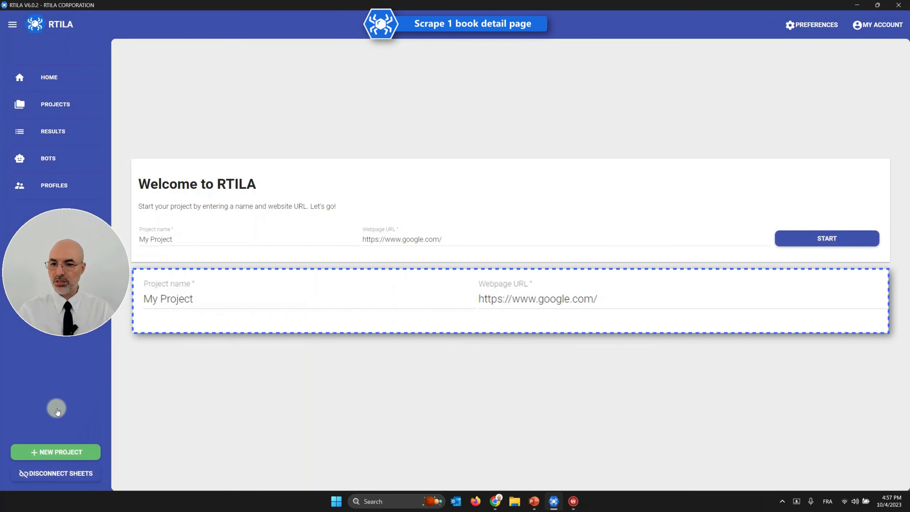
double_click(167, 238)
text(first Proje)
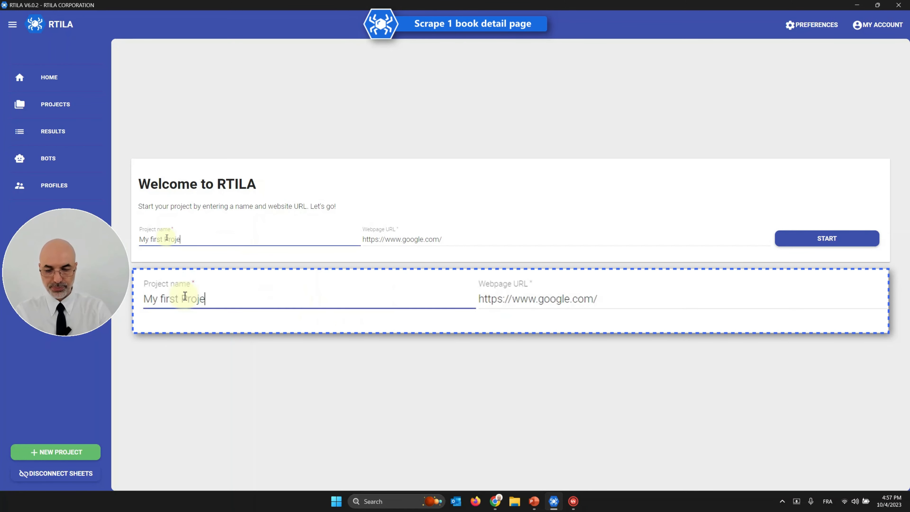
text(ct Single Page Bo)
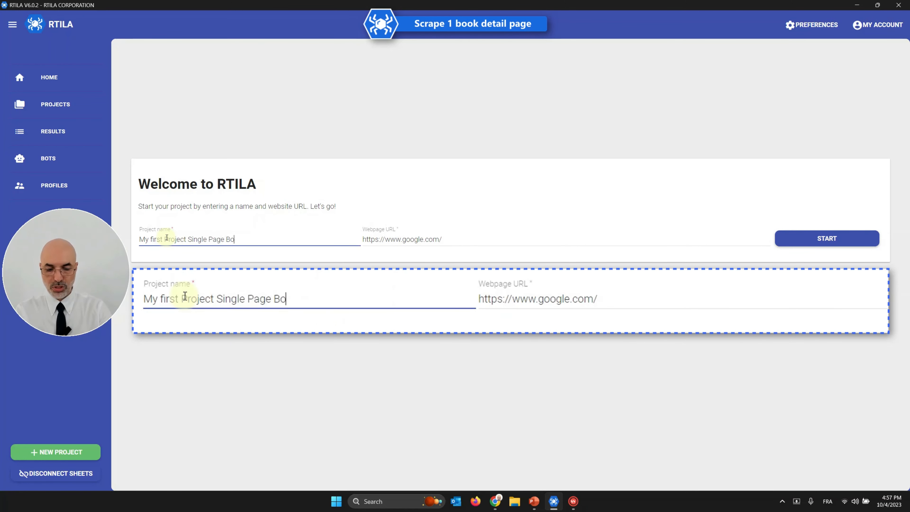
text(ok)
key(BackSpace)
text(k)
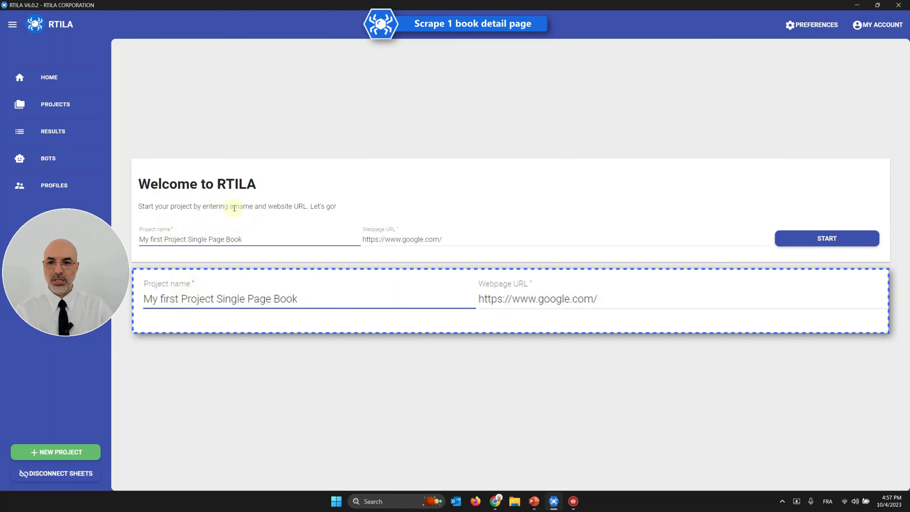
triple_click(387, 240)
text(https://books.toscrape.com/)
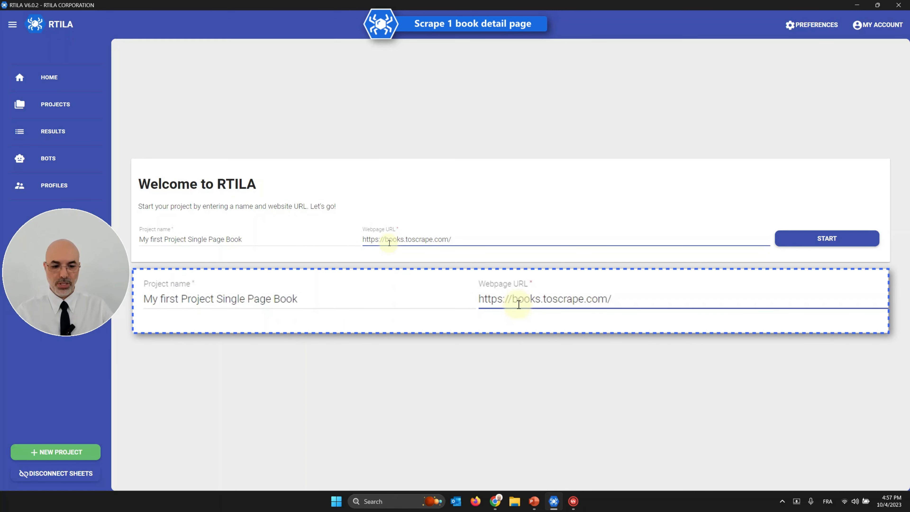
key(BackSpace)
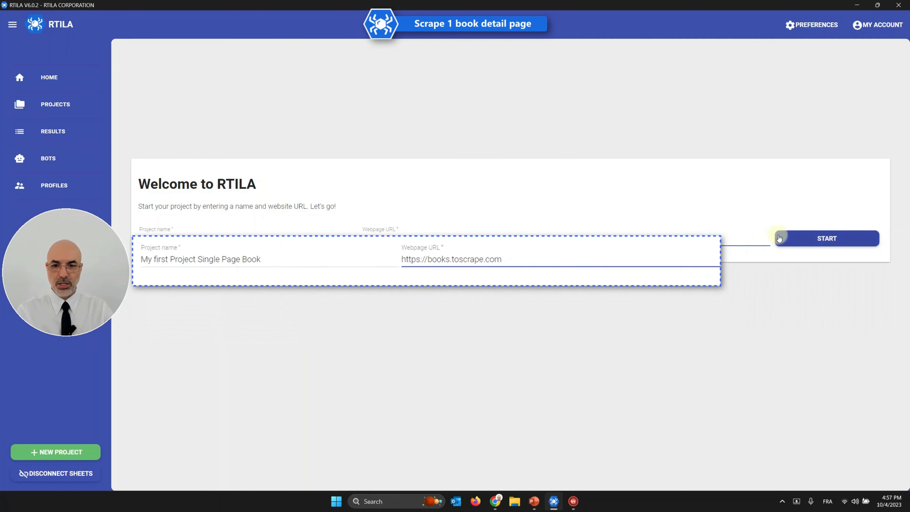
click(807, 242)
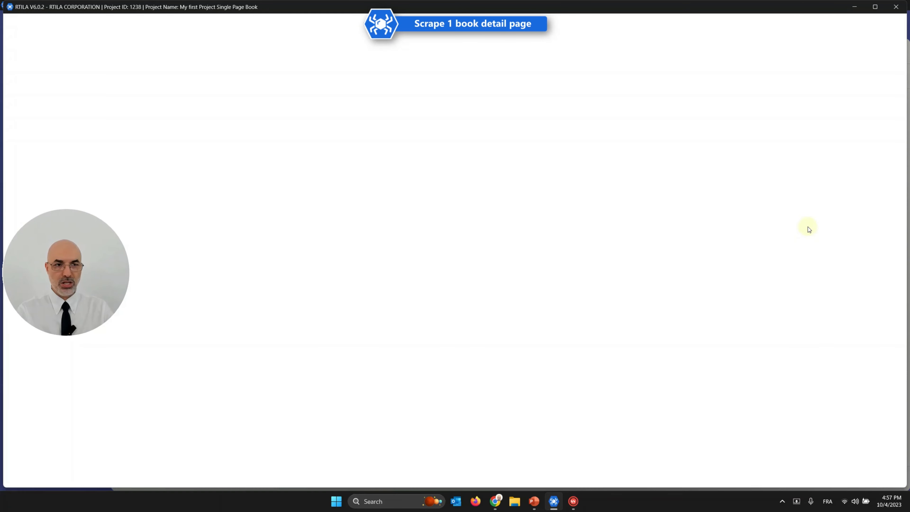
click(875, 13)
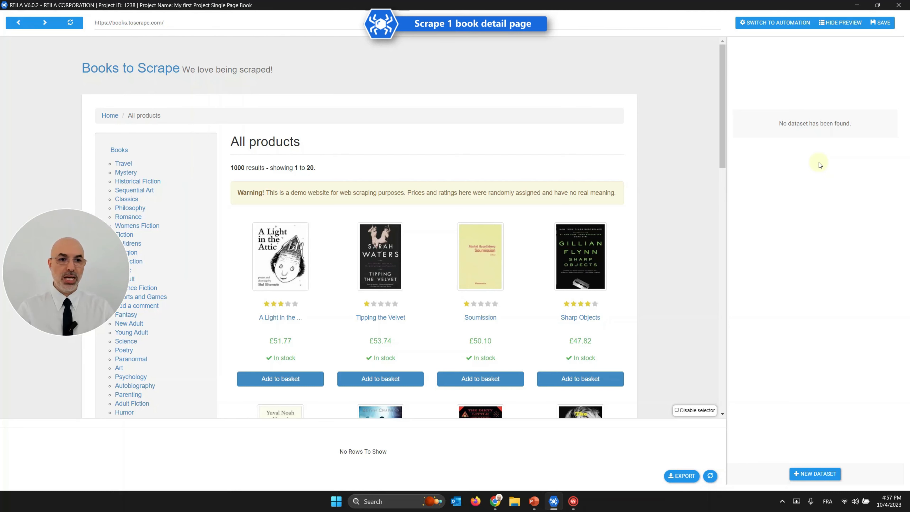
Open the detail page of A Light in the Attic and create a dataset with a property named Title
click(290, 280)
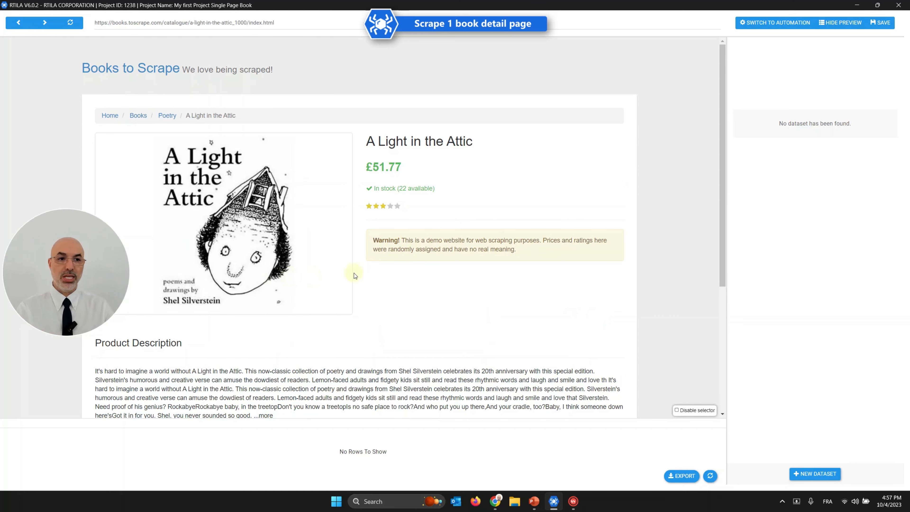
click(822, 470)
click(888, 76)
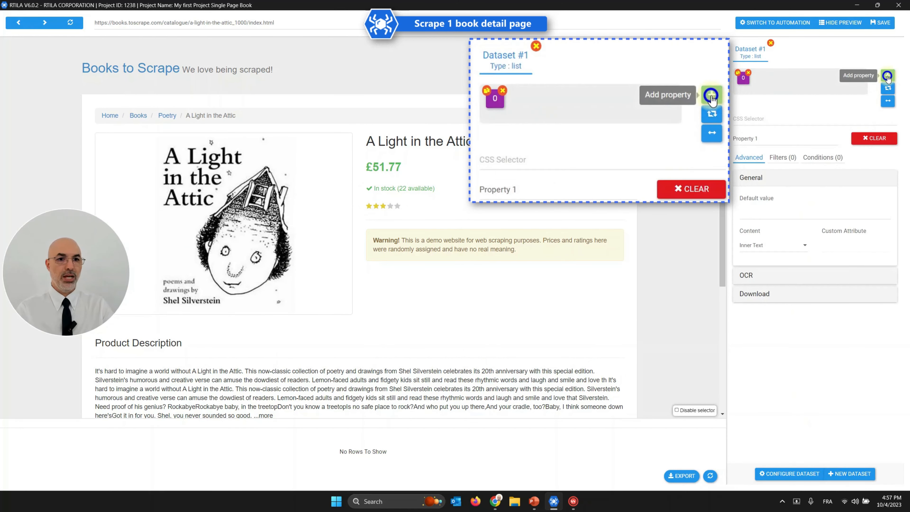
triple_click(767, 143)
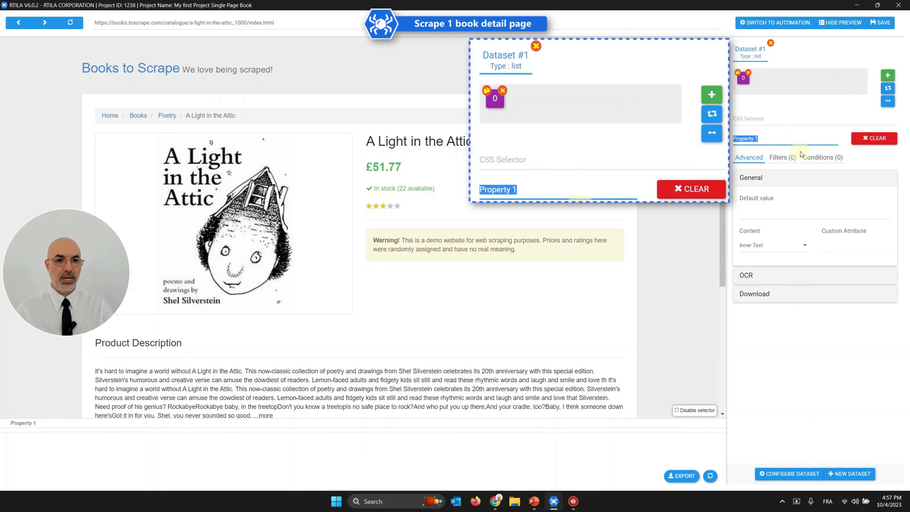
text(Title)
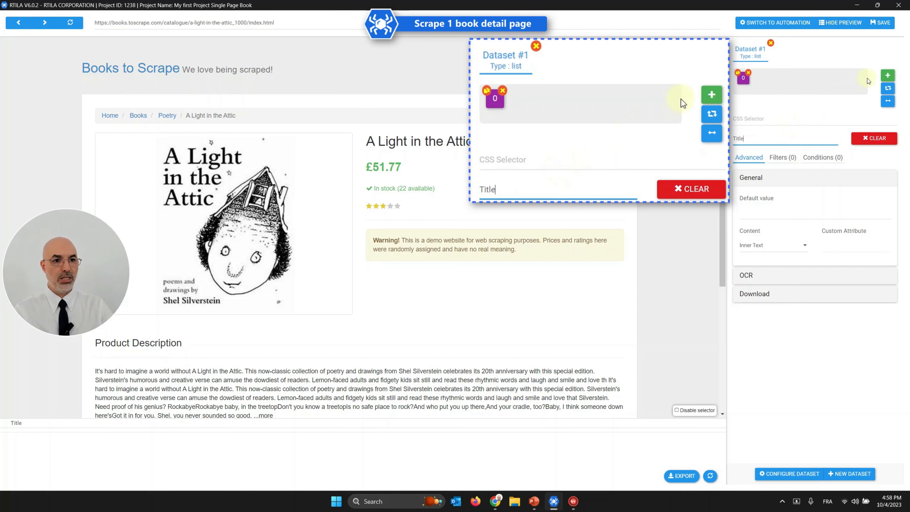
Capture the book's main heading (h1) for the Title property and switch the dataset type to detail
click(753, 121)
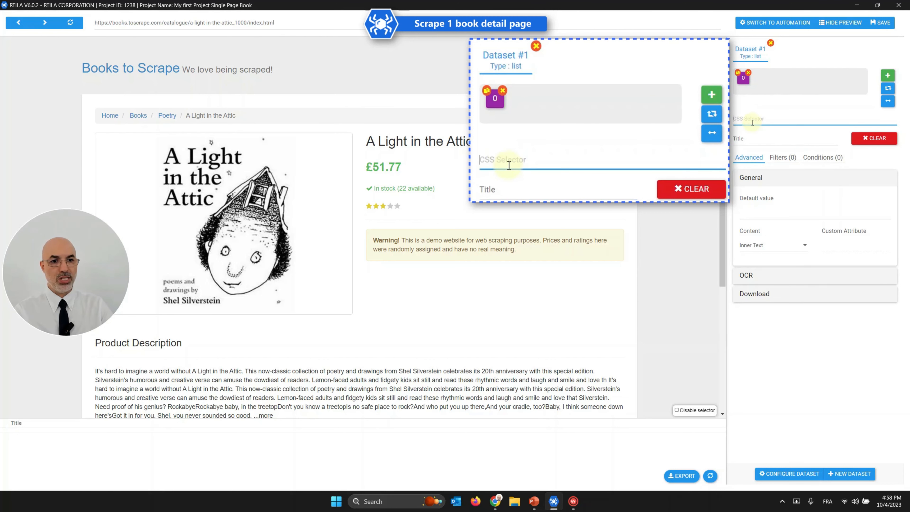
click(421, 143)
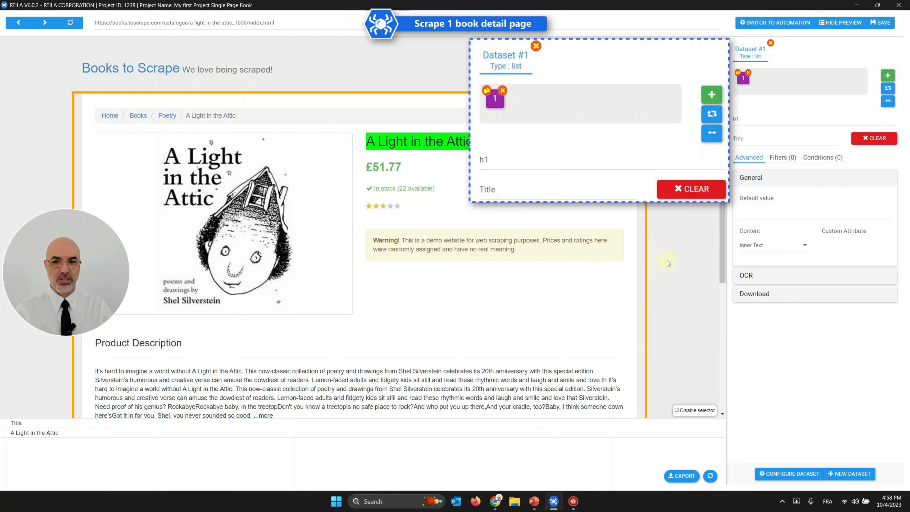
click(712, 115)
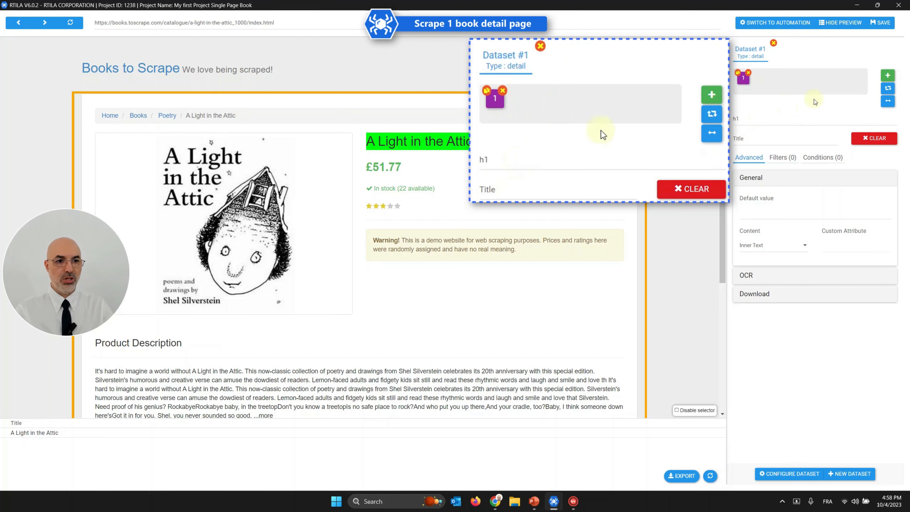
Add a second property named Price and capture the book's price text (.price_color) for it
click(712, 95)
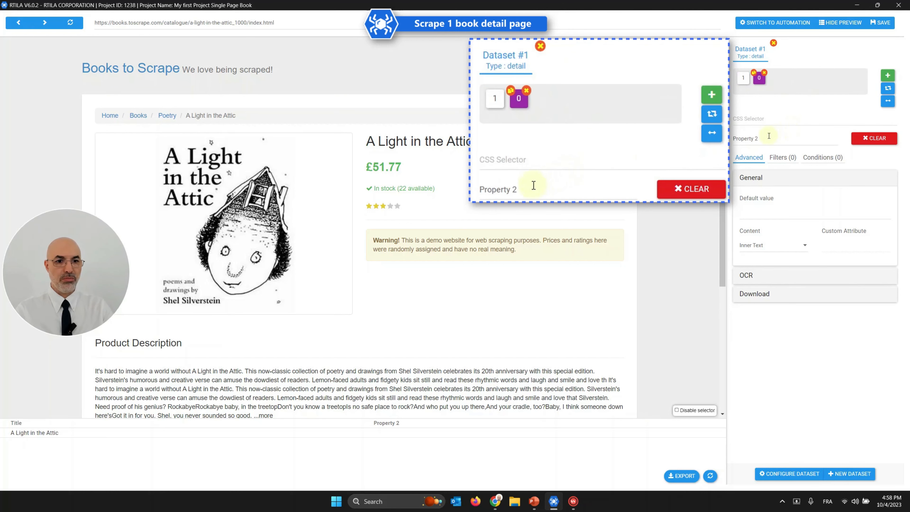
drag(534, 186, 478, 186)
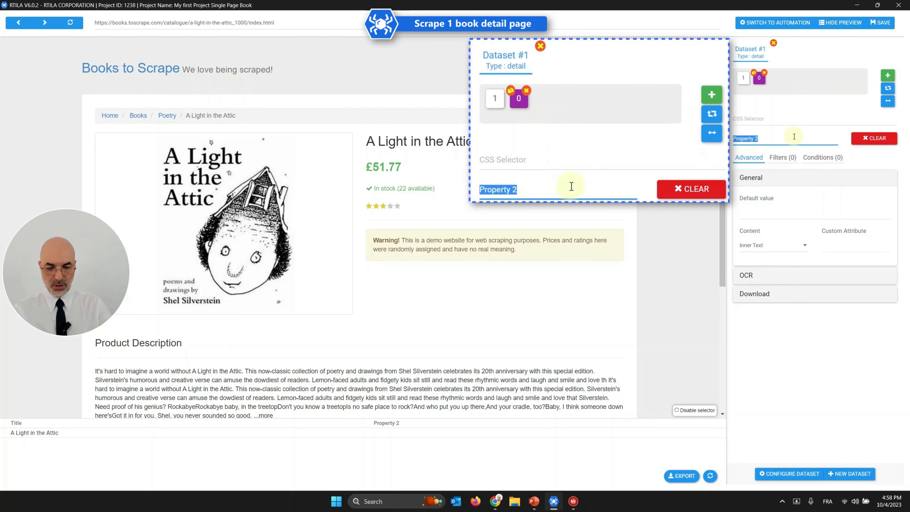
text(Price)
click(509, 155)
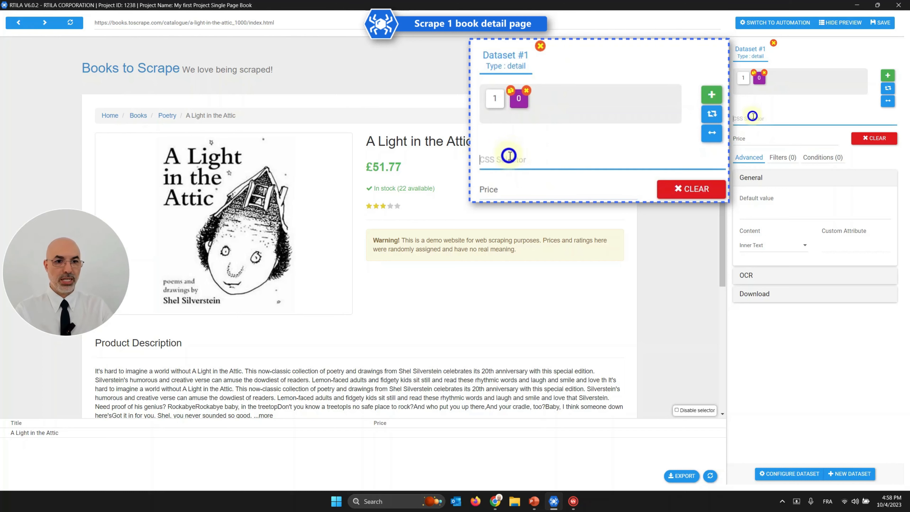
click(390, 173)
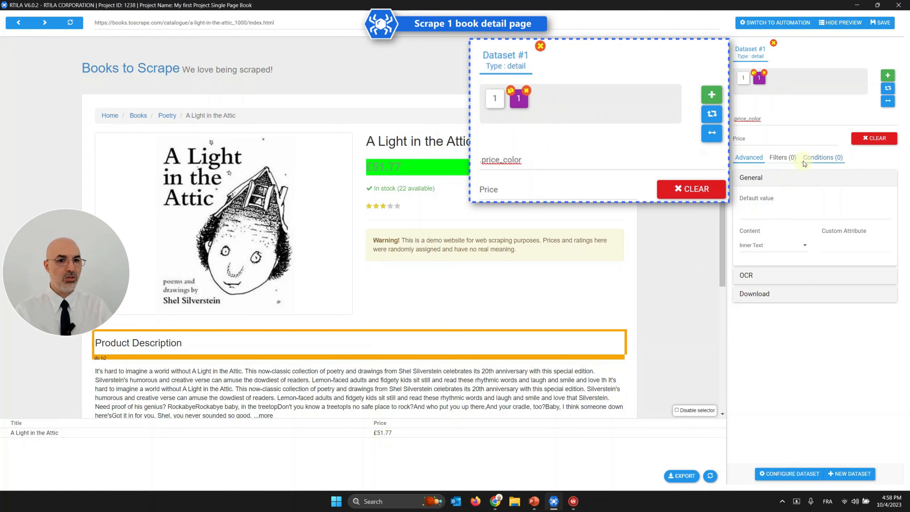
Add a third property to the dataset and name it Image
click(712, 94)
drag(537, 189, 484, 189)
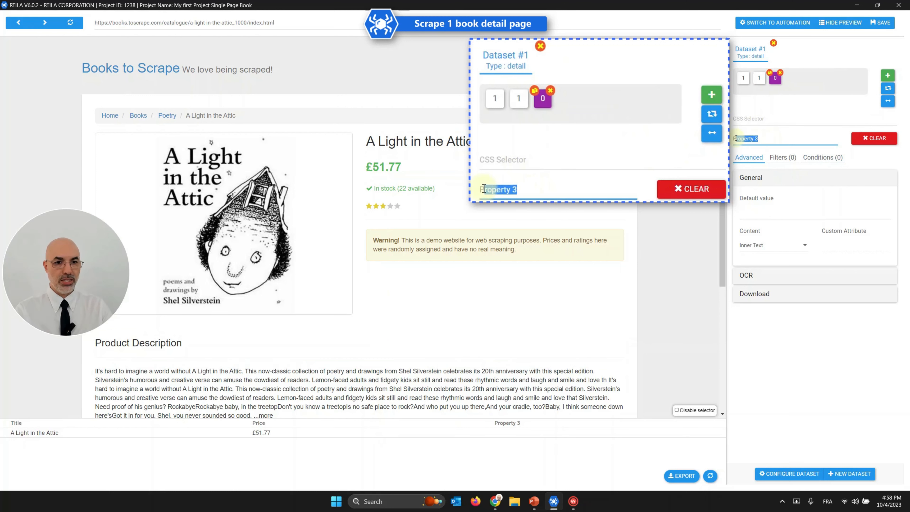
key(BackSpace)
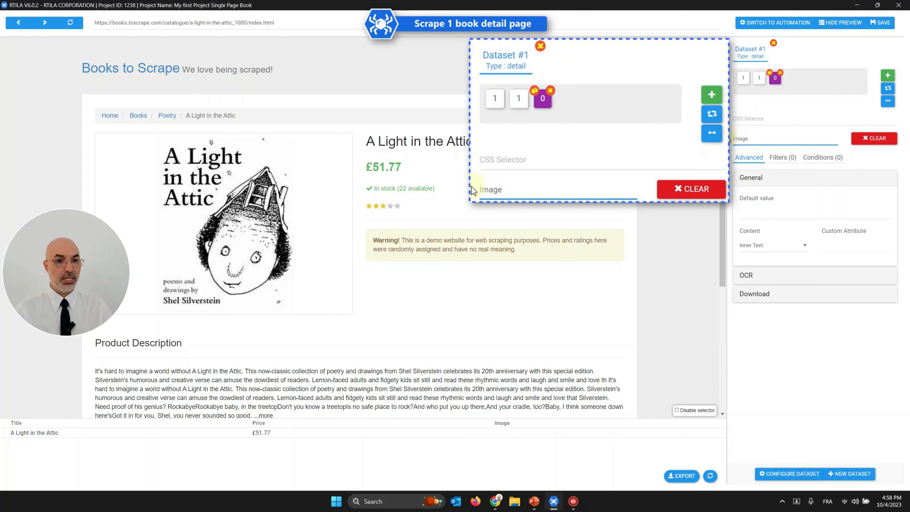
Set the CSS selector of the Image property to img to capture the book cover
click(511, 158)
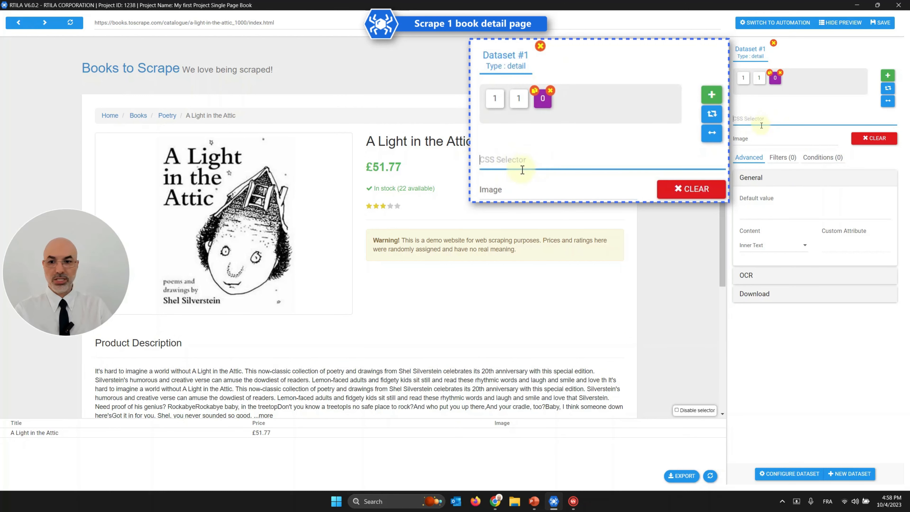
text(img)
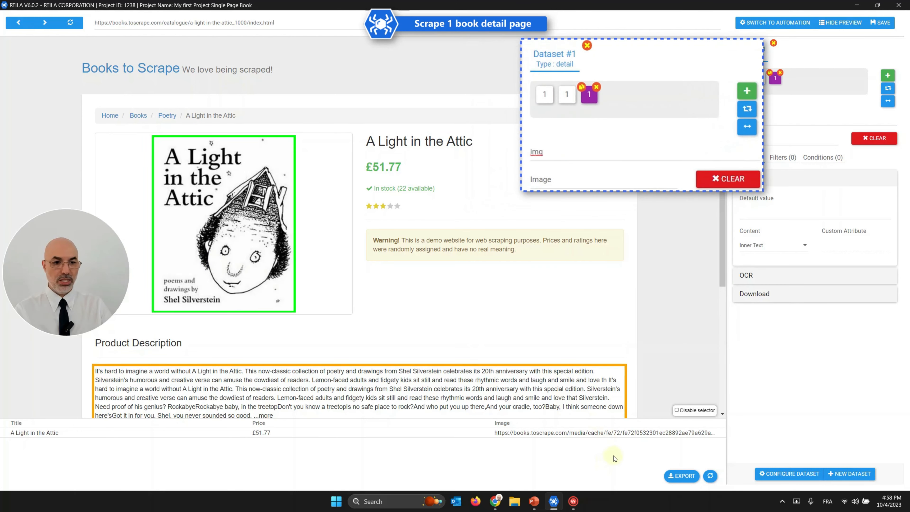
Set the Image property's content to Attribute with src as the custom attribute
click(758, 247)
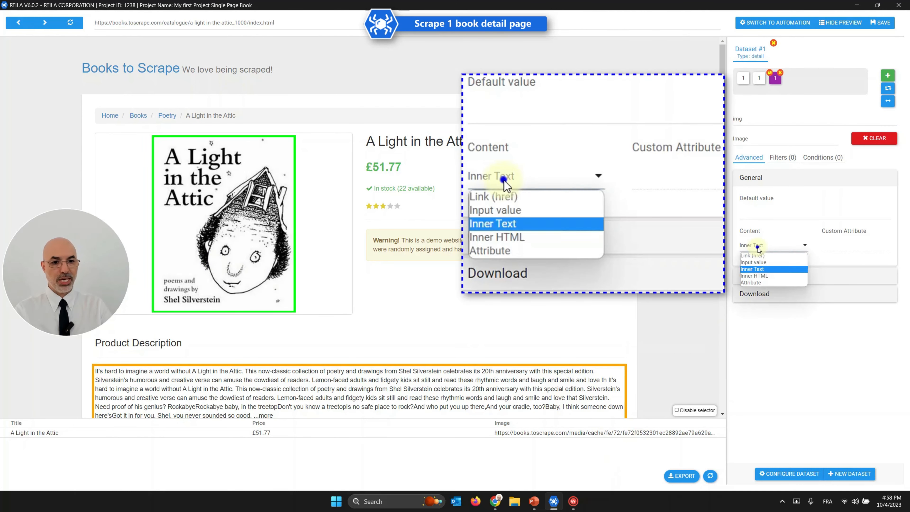
click(760, 281)
click(834, 248)
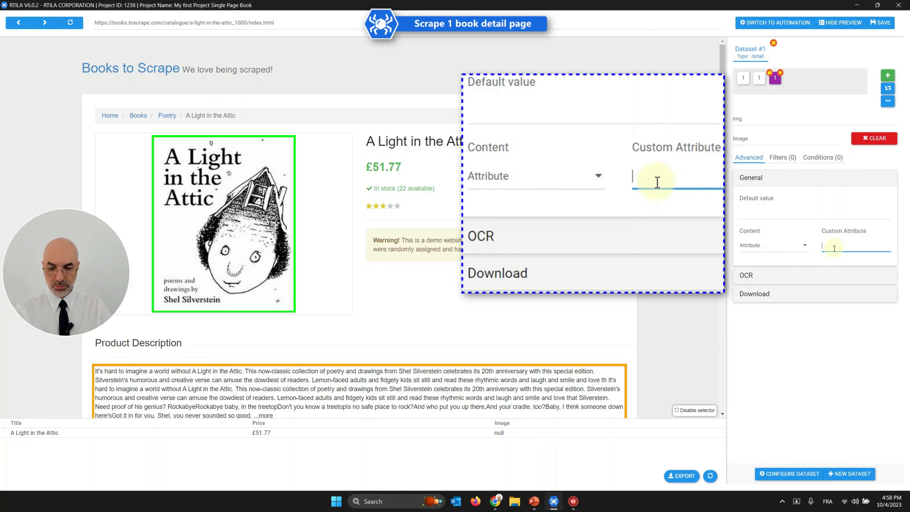
text(src)
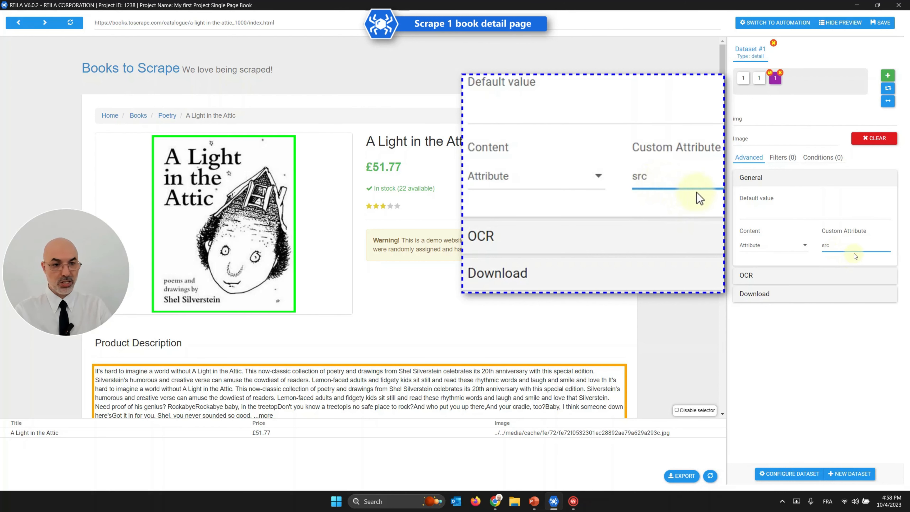
Clear the src custom attribute and return the Image property's content to Inner Text
double_click(839, 248)
key(BackSpace)
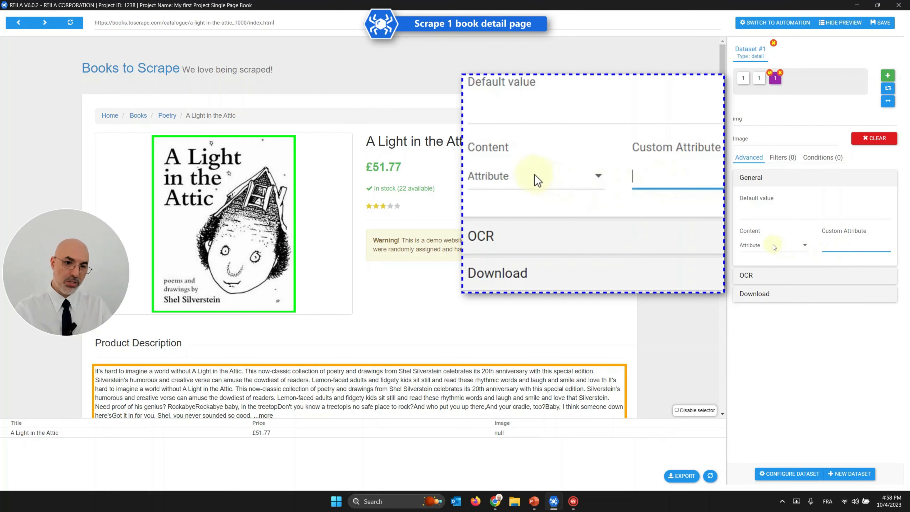
click(776, 246)
click(767, 269)
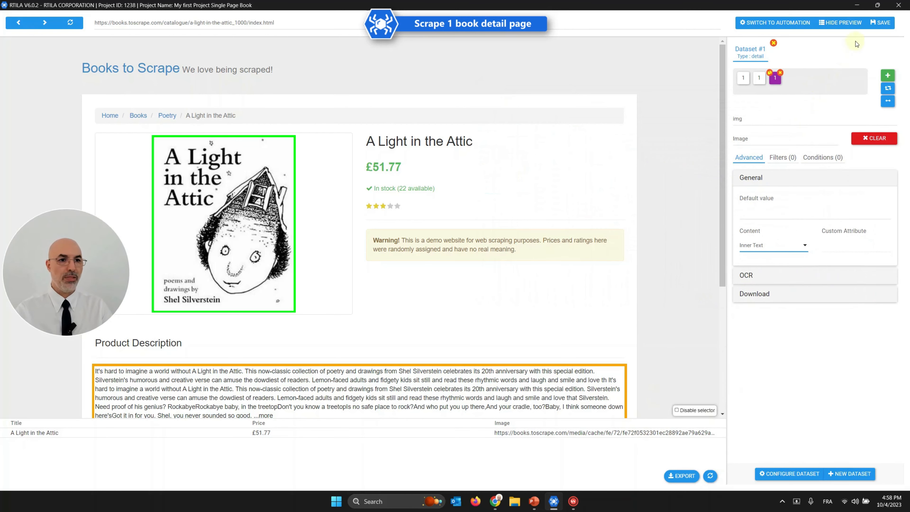
Save and close the book detail project, and run My first Project Single Page Book locally
click(881, 23)
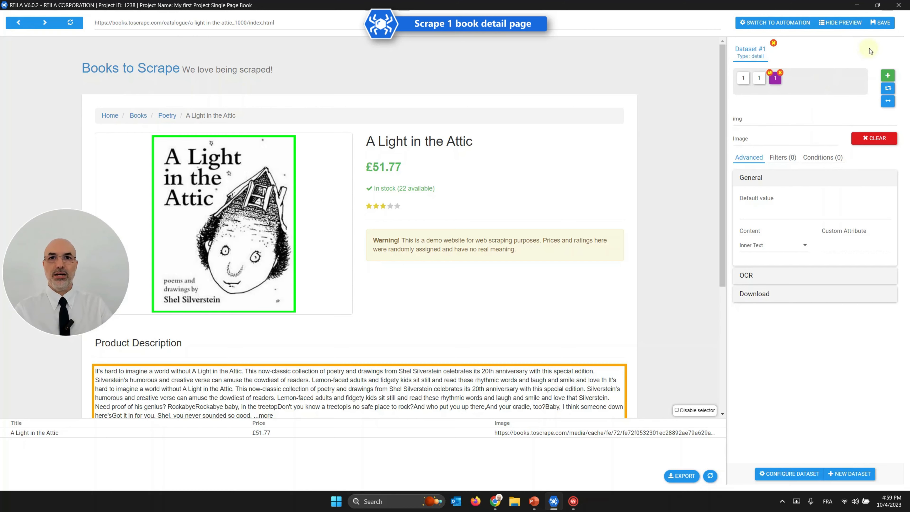
click(898, 5)
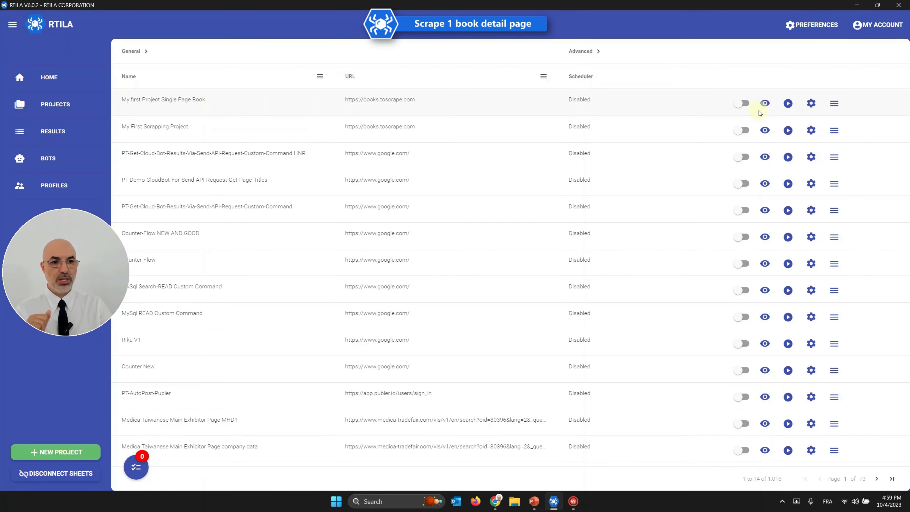
click(788, 104)
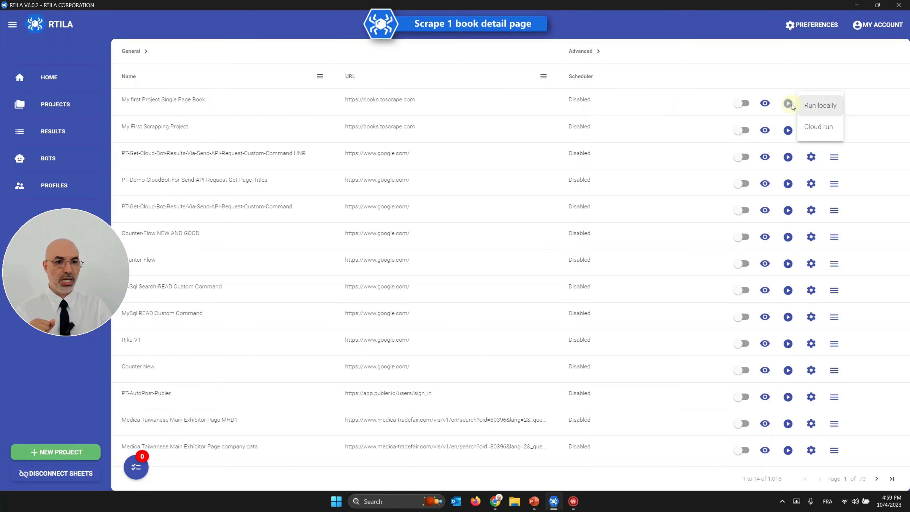
click(804, 110)
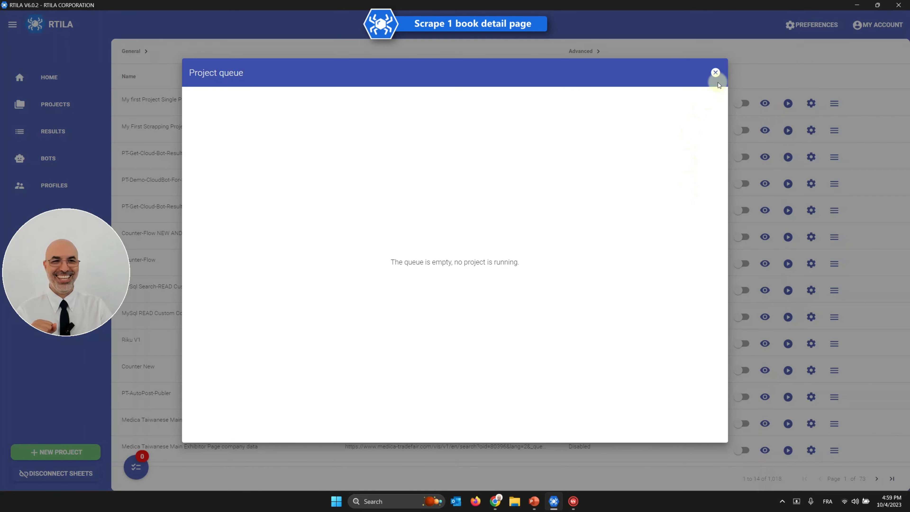
click(716, 72)
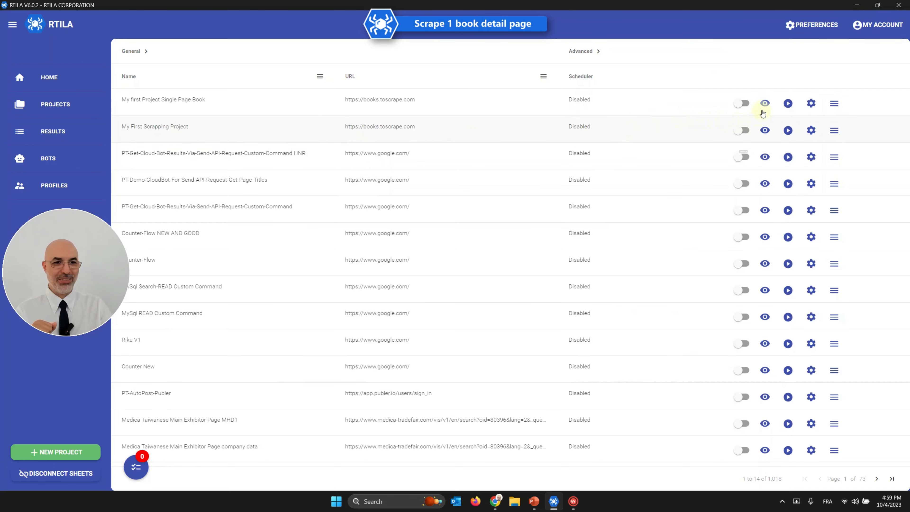
Preview the extracted title, price and image from the latest My first Project Single Page Book run
click(61, 135)
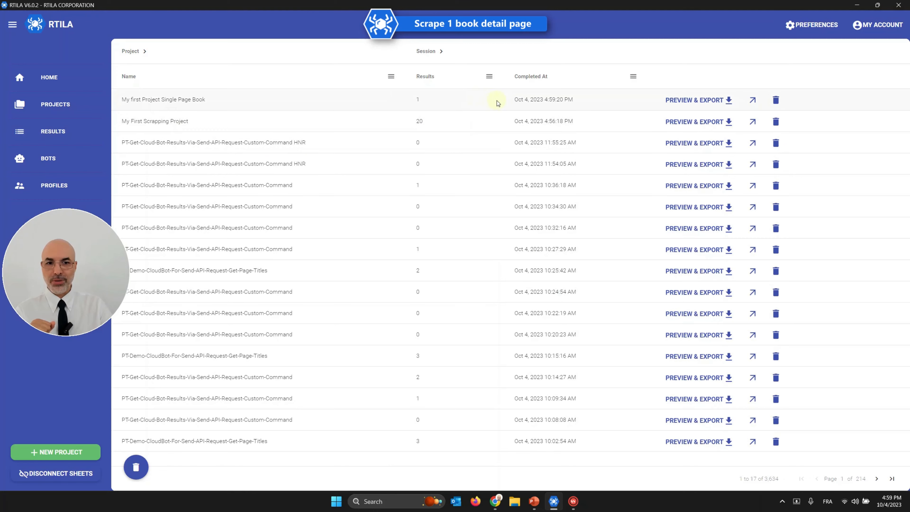
click(682, 102)
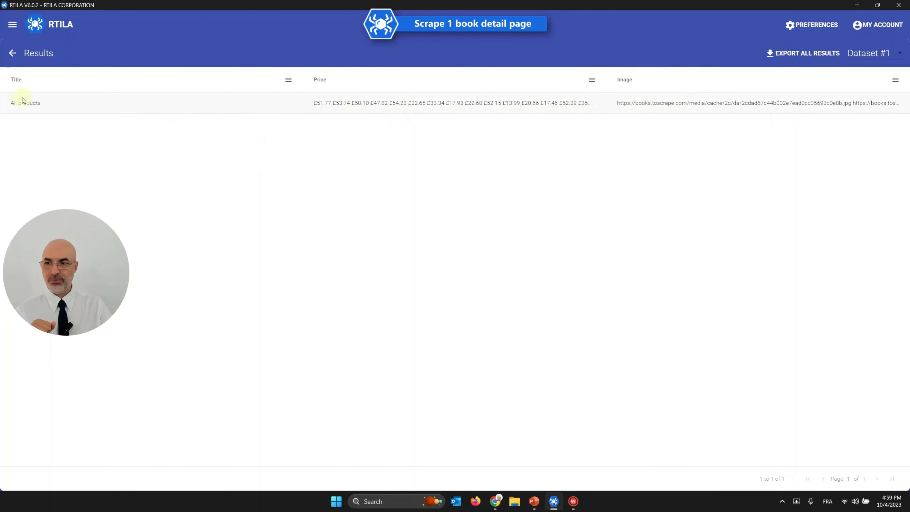
click(12, 52)
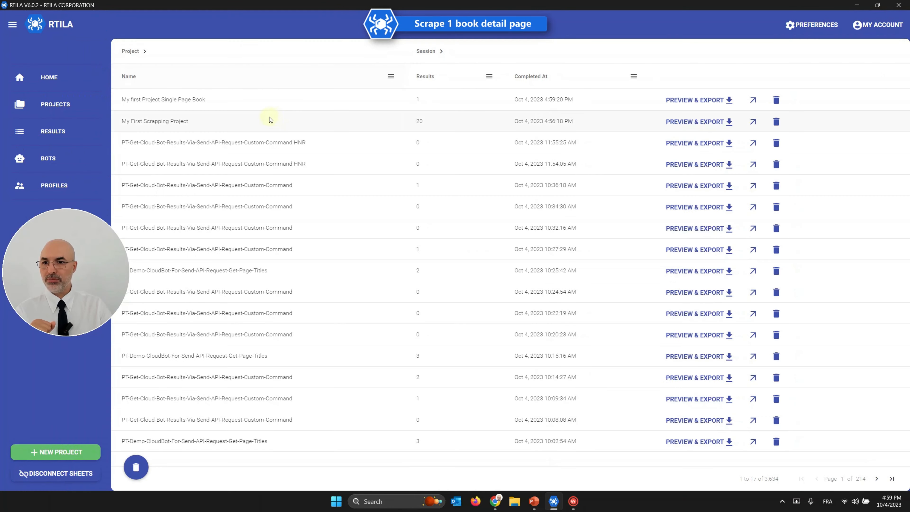
Inspect My first Project Single Page Book to check which page it loads at startup, and close it
click(81, 109)
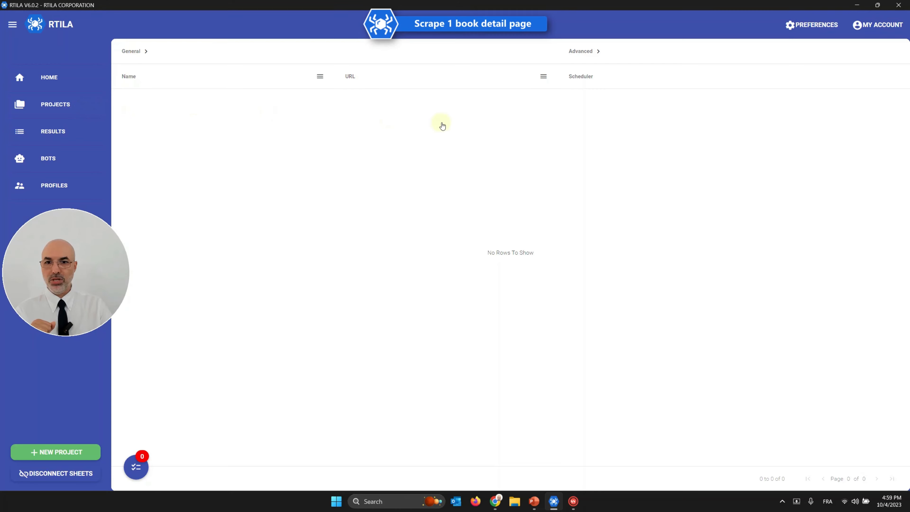
click(66, 108)
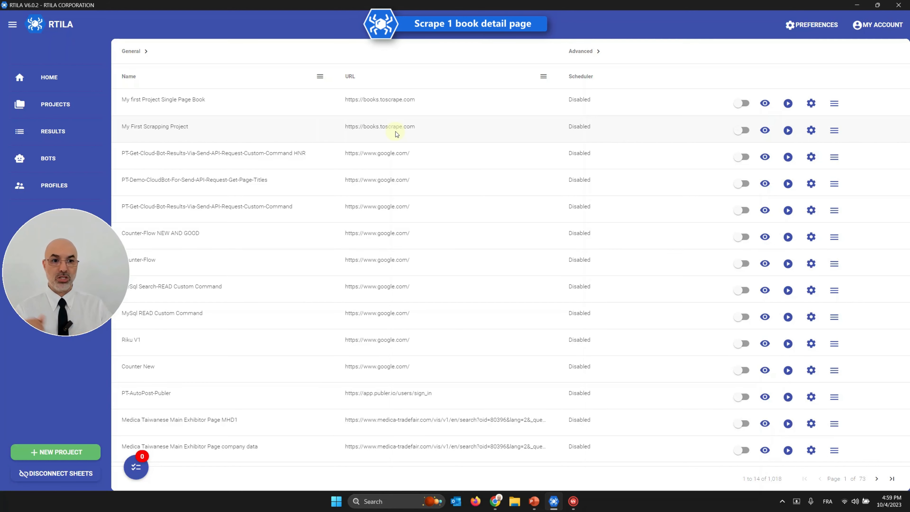
click(765, 105)
click(876, 7)
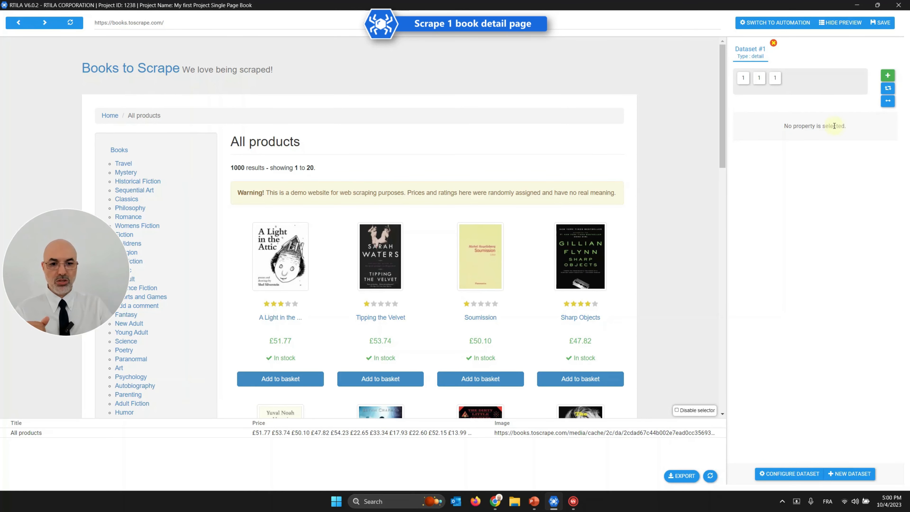
click(899, 5)
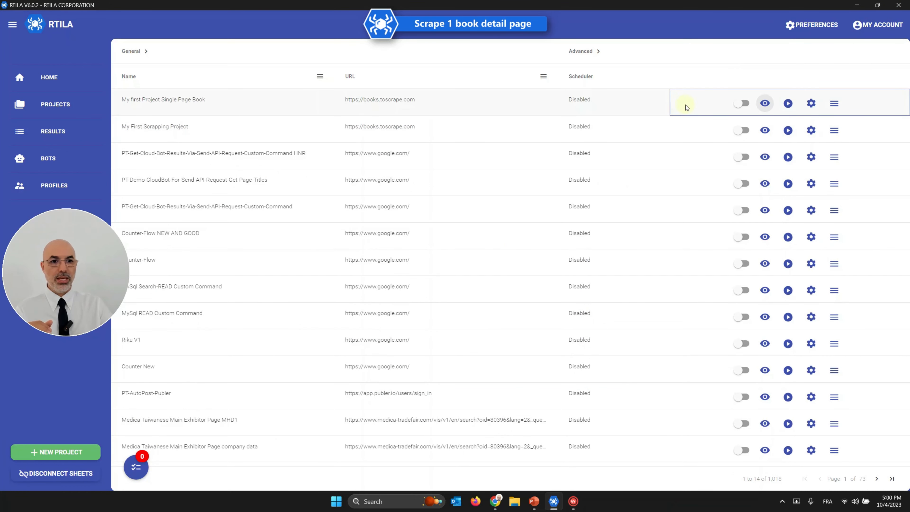
Inspect the project again, open the A Light in the Attic detail page and copy its URL
click(765, 103)
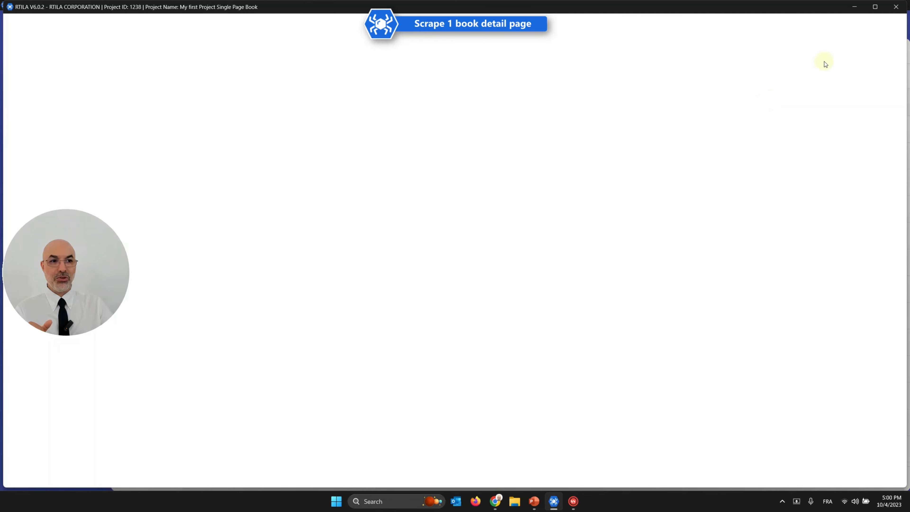
click(875, 6)
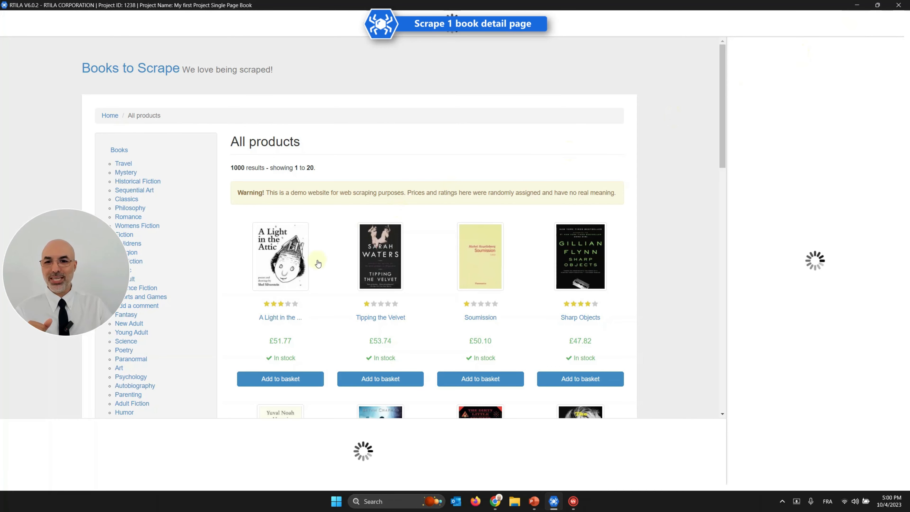
click(318, 263)
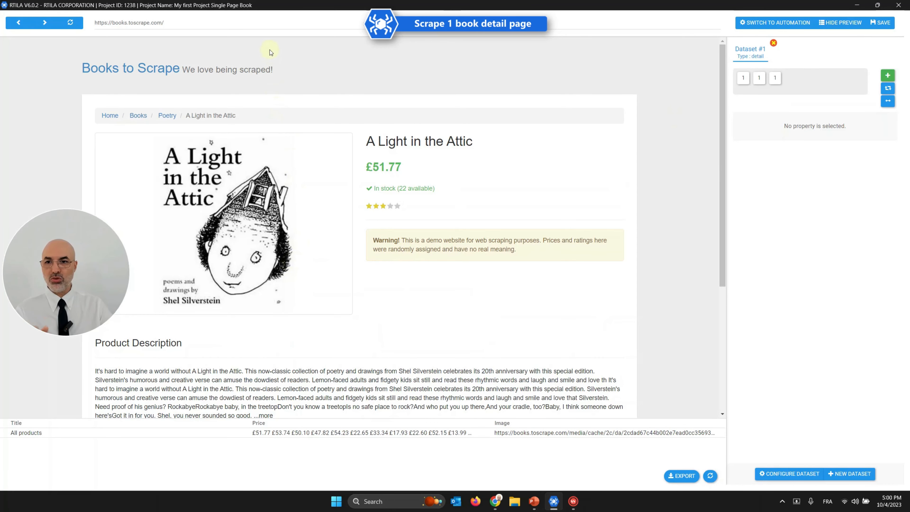
click(254, 23)
key(ctrl+c)
right_click(255, 24)
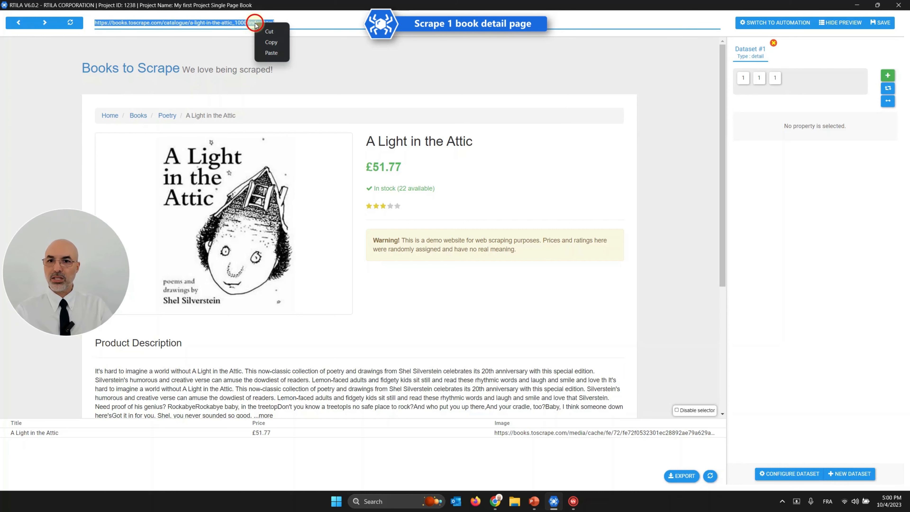
click(271, 42)
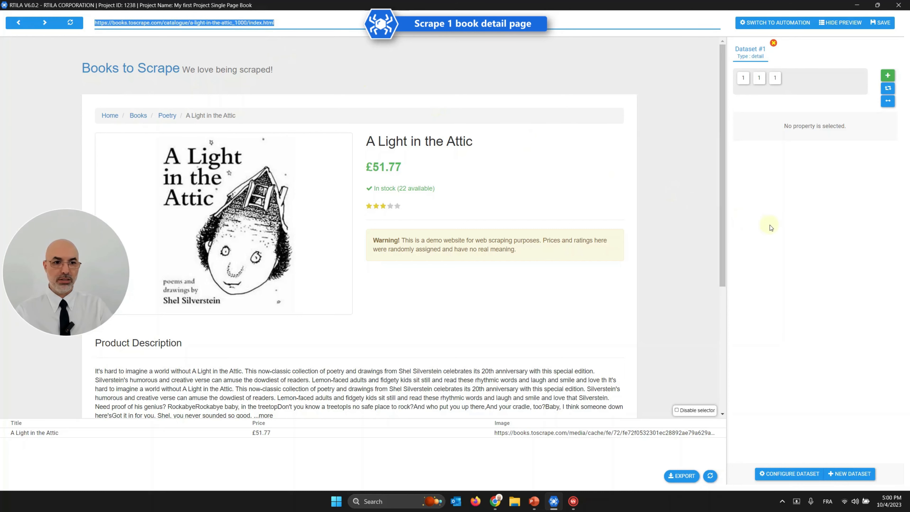
click(899, 5)
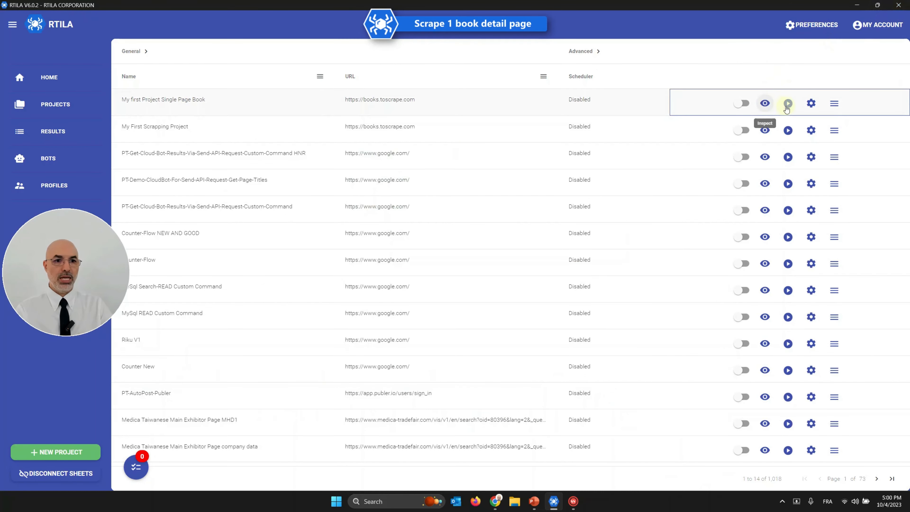
click(811, 105)
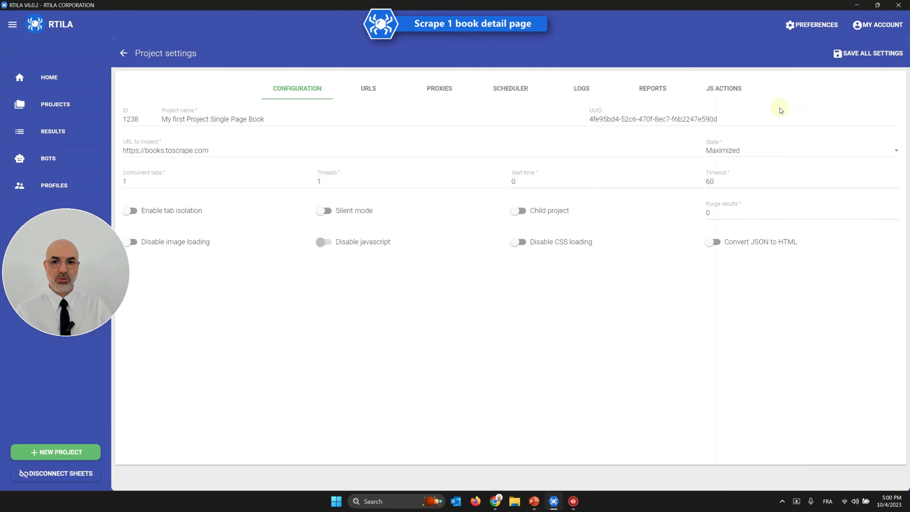
triple_click(169, 150)
key(ctrl+v)
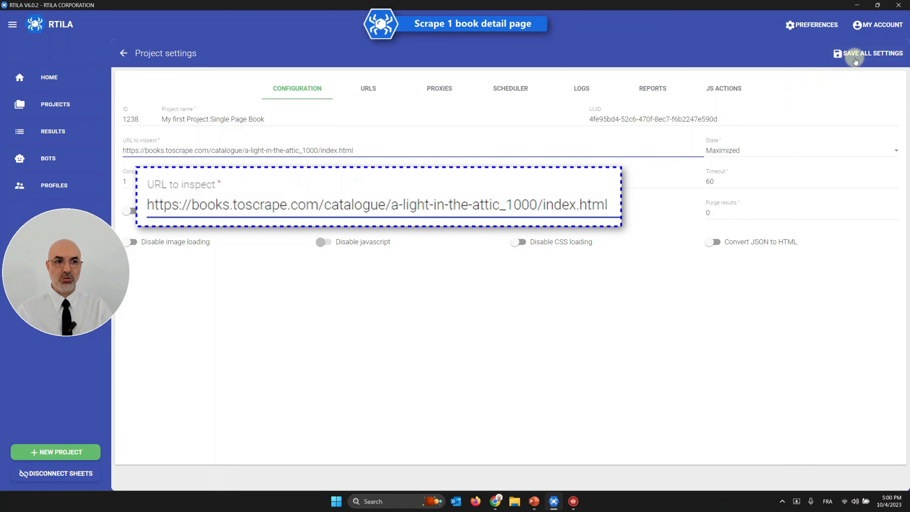
click(862, 53)
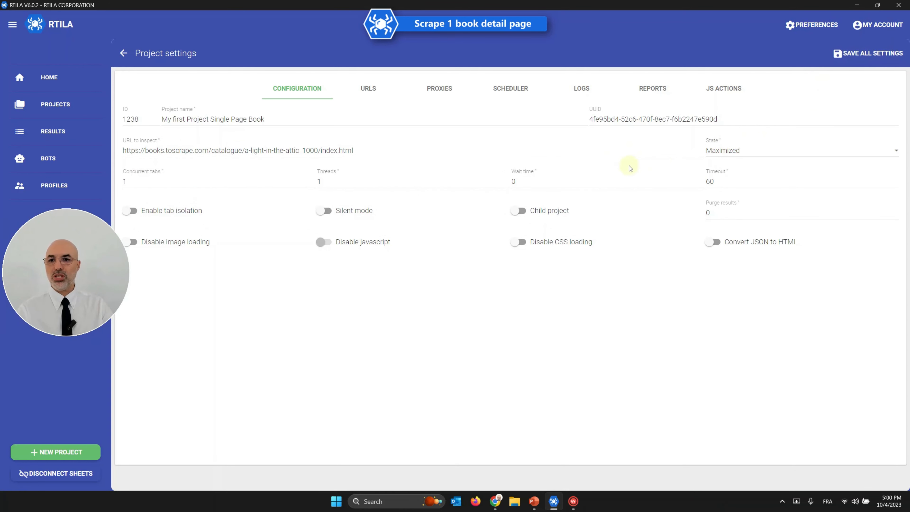
click(125, 54)
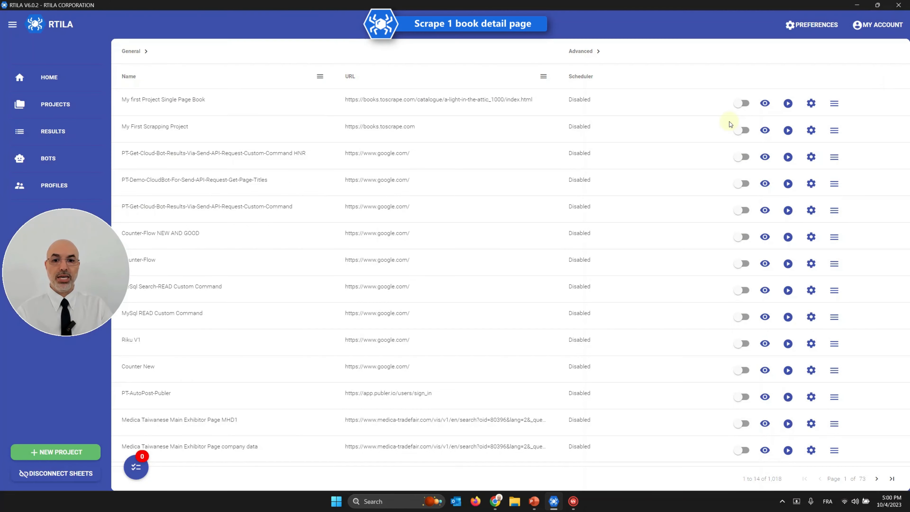
Check that My first Project Single Page Book loads the book's detail page and run it locally
click(766, 104)
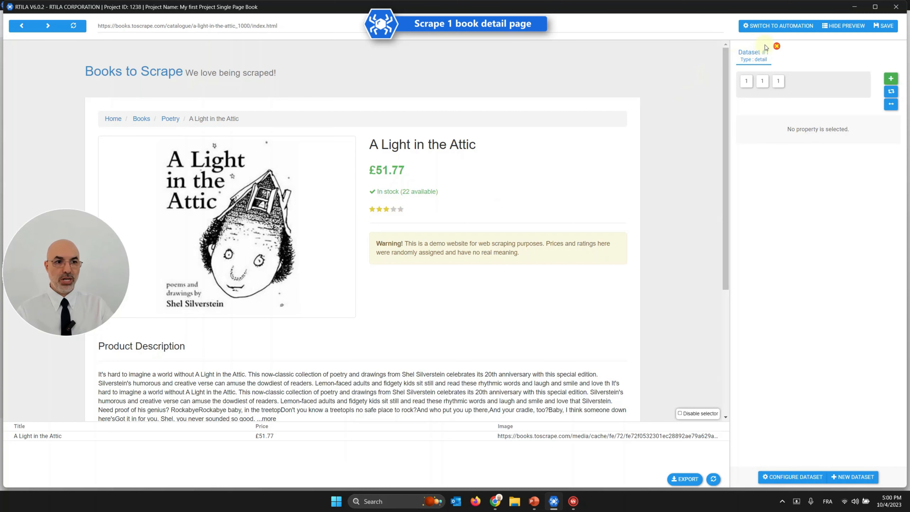
click(896, 6)
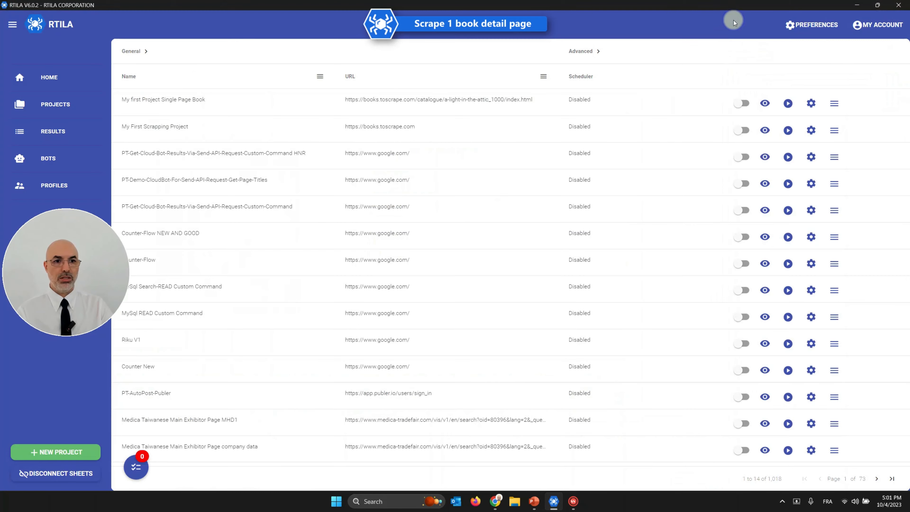
click(788, 104)
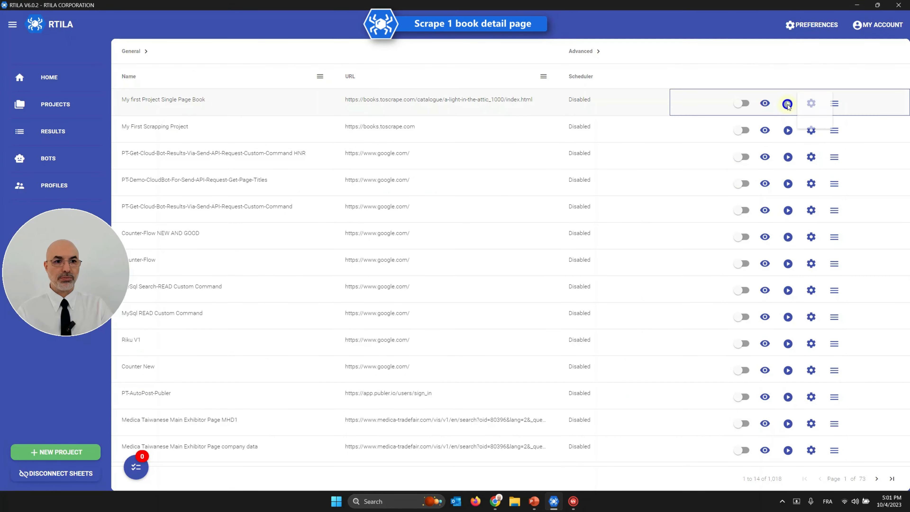
click(807, 105)
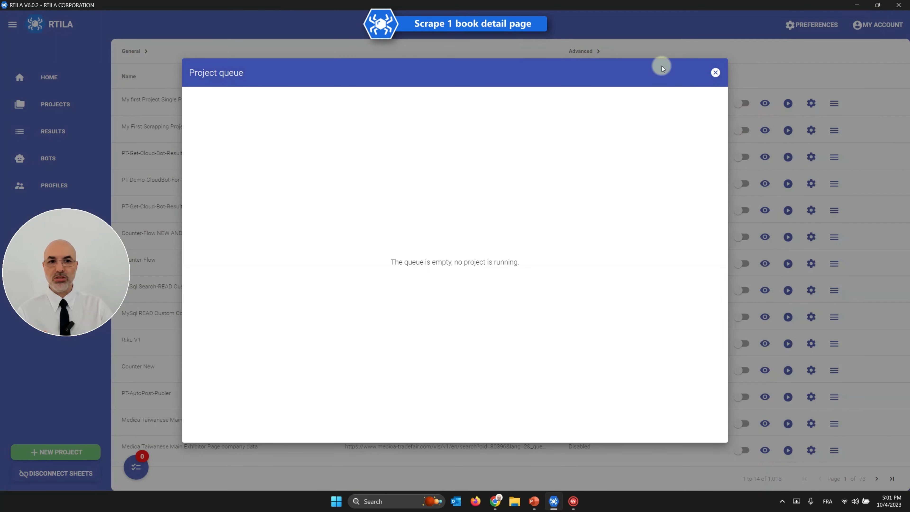
click(716, 73)
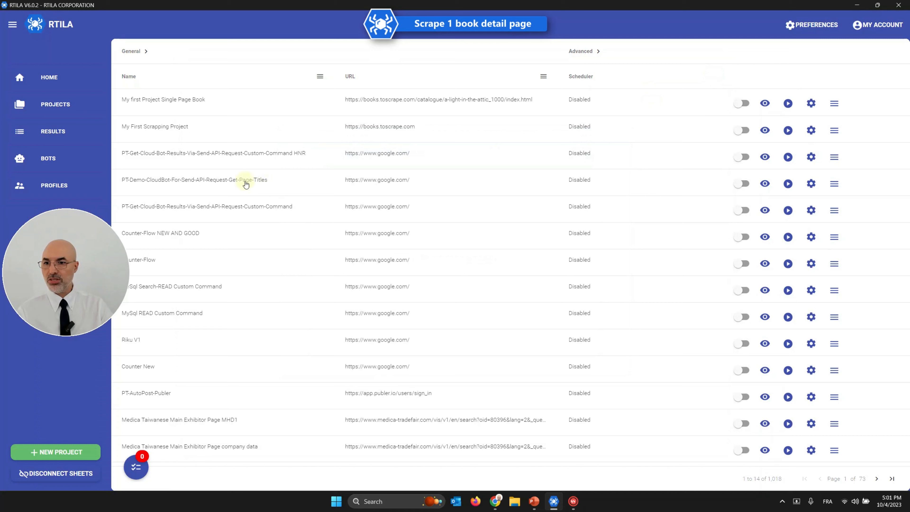
Preview the extracted results of the latest My first Project Single Page Book run
click(60, 133)
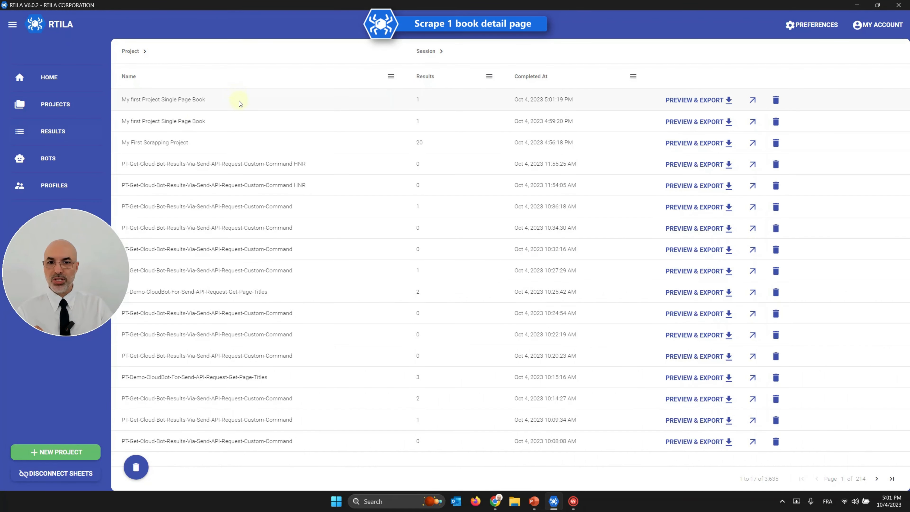
click(668, 101)
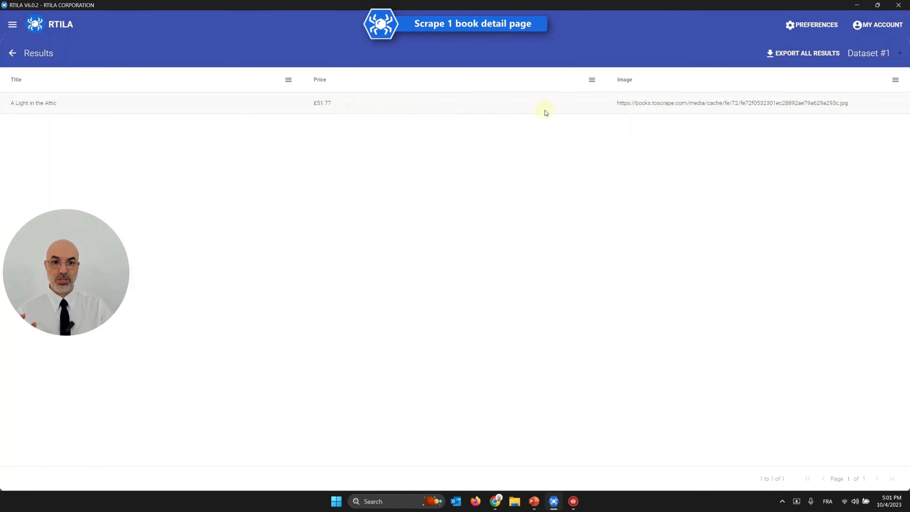
click(12, 55)
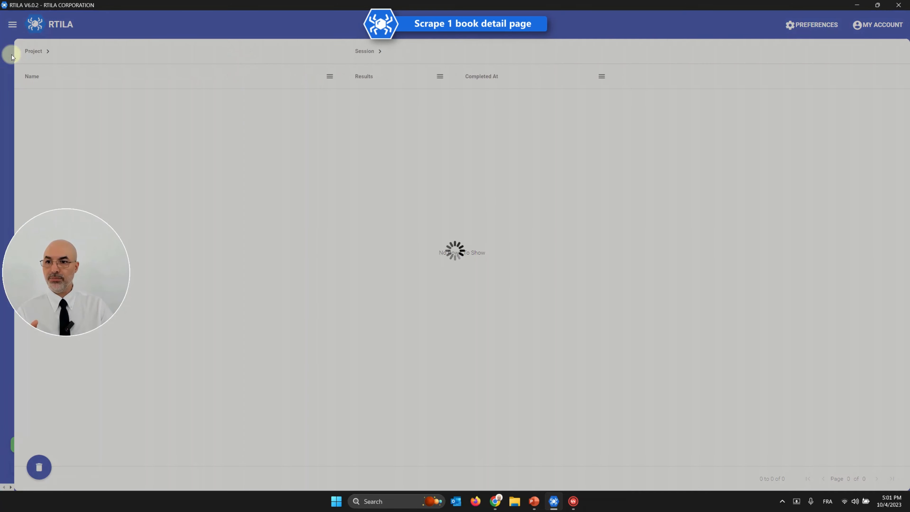
click(54, 105)
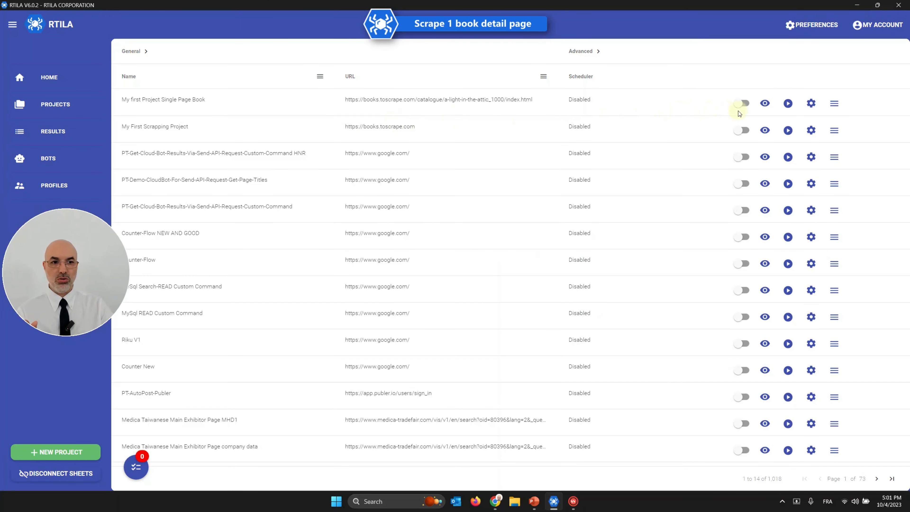
click(811, 104)
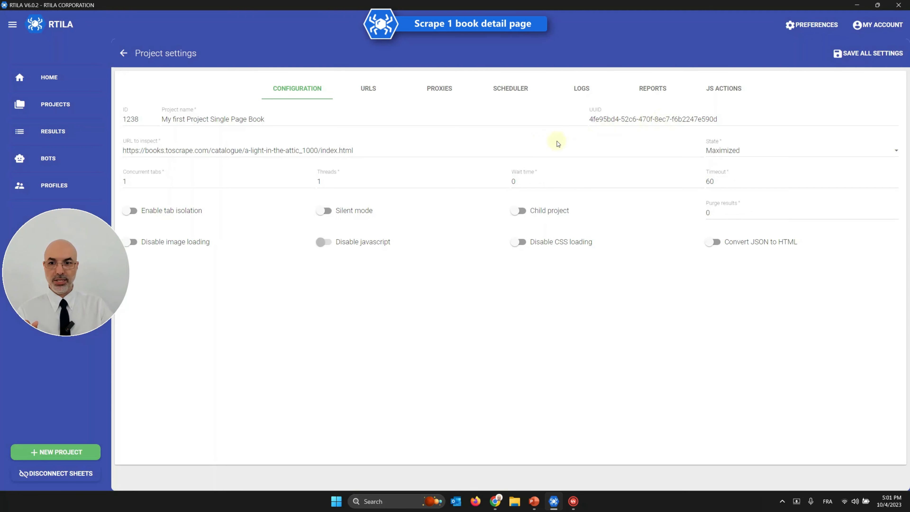
drag(209, 150, 390, 149)
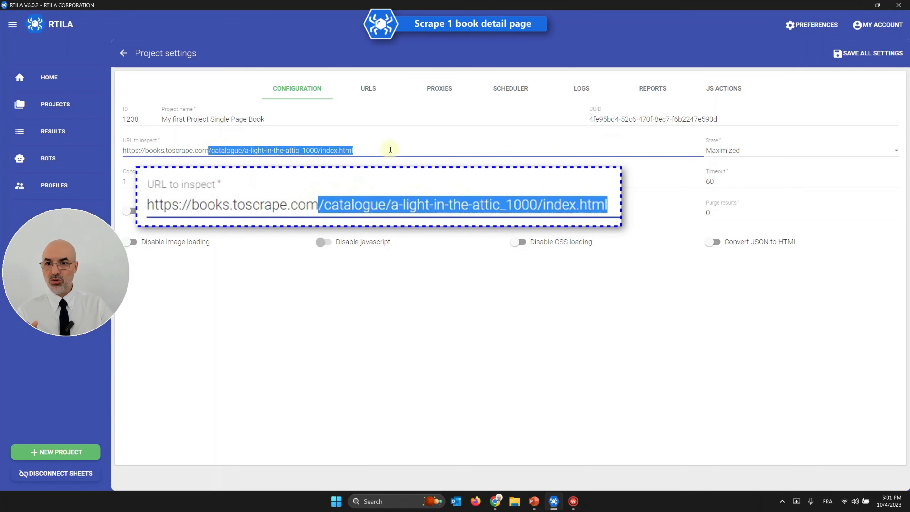
key(BackSpace)
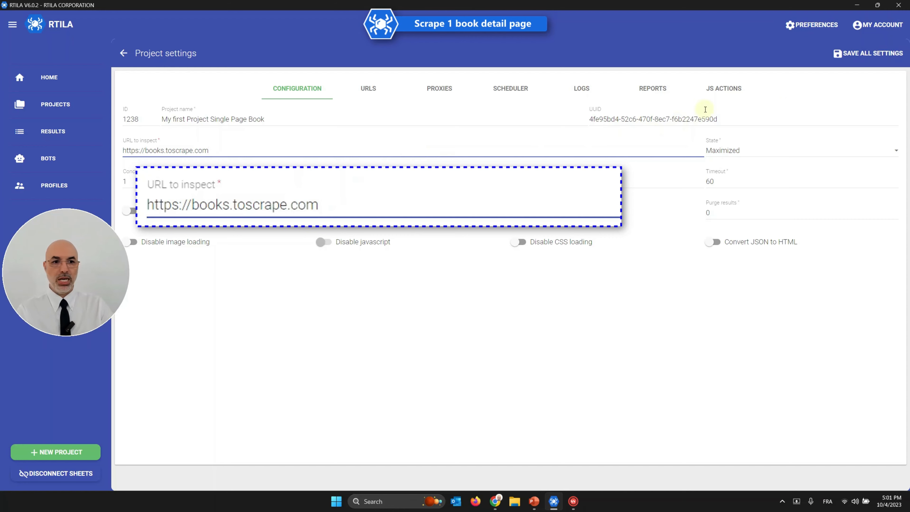
click(852, 54)
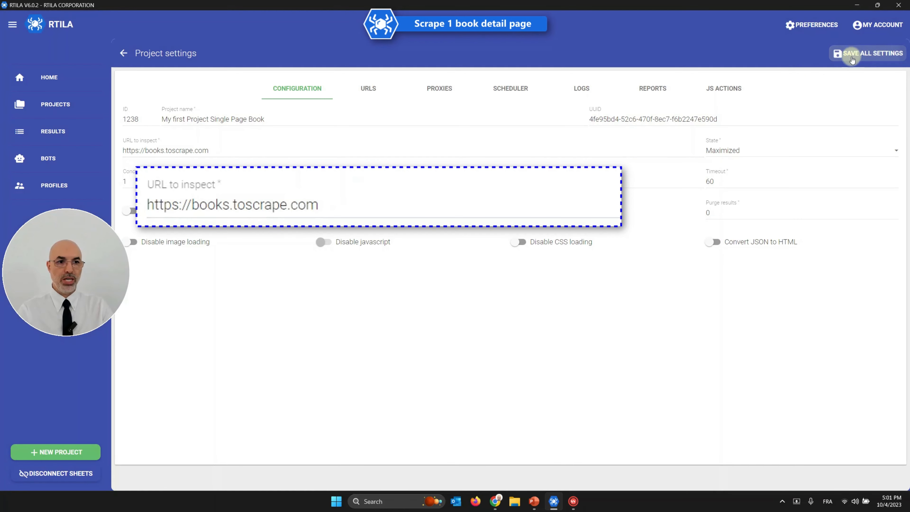
click(125, 56)
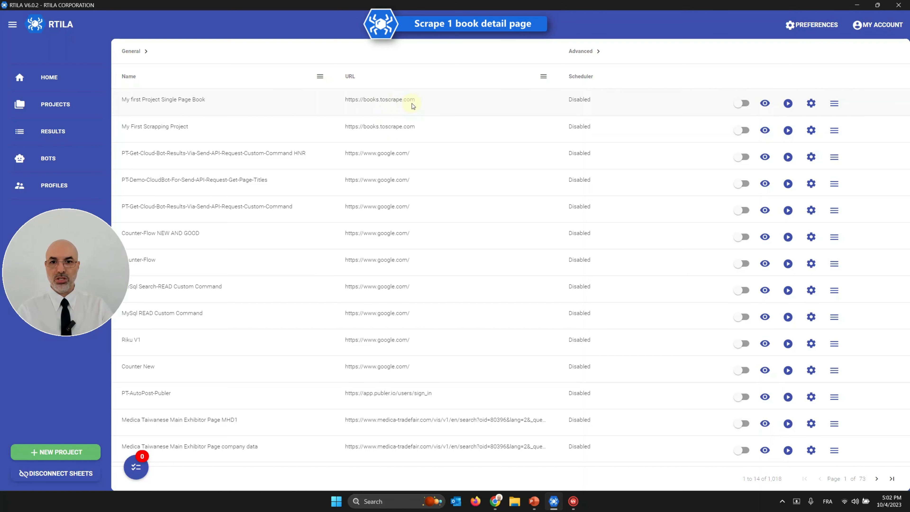
Inspect My first Project Single Page Book and add a Go to URL command to its automation
click(767, 105)
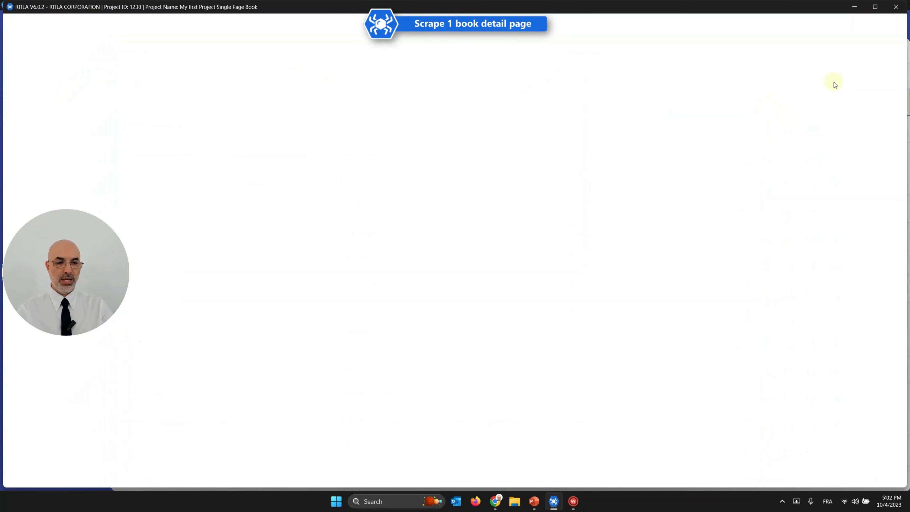
click(875, 8)
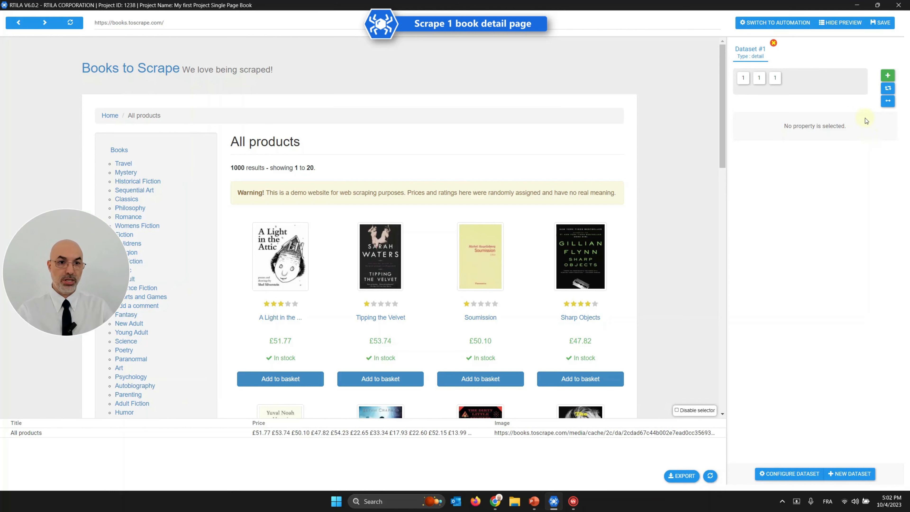
click(784, 25)
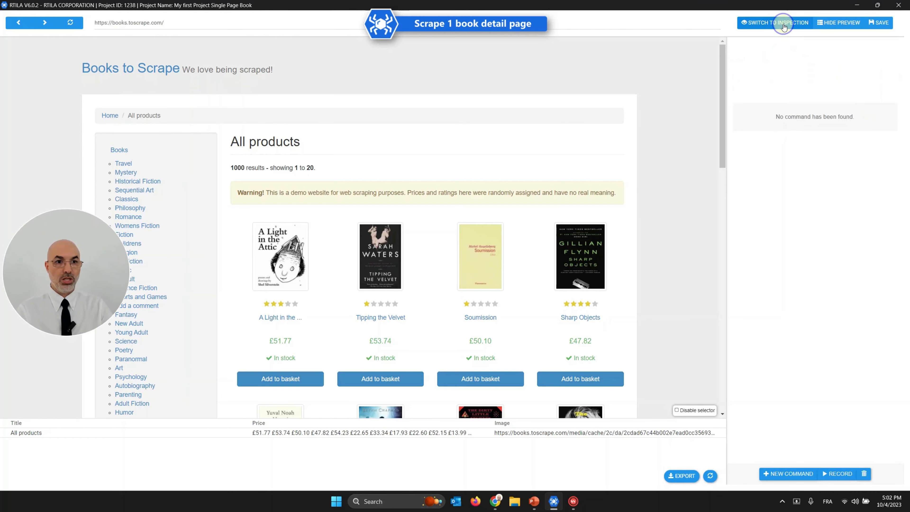
click(786, 474)
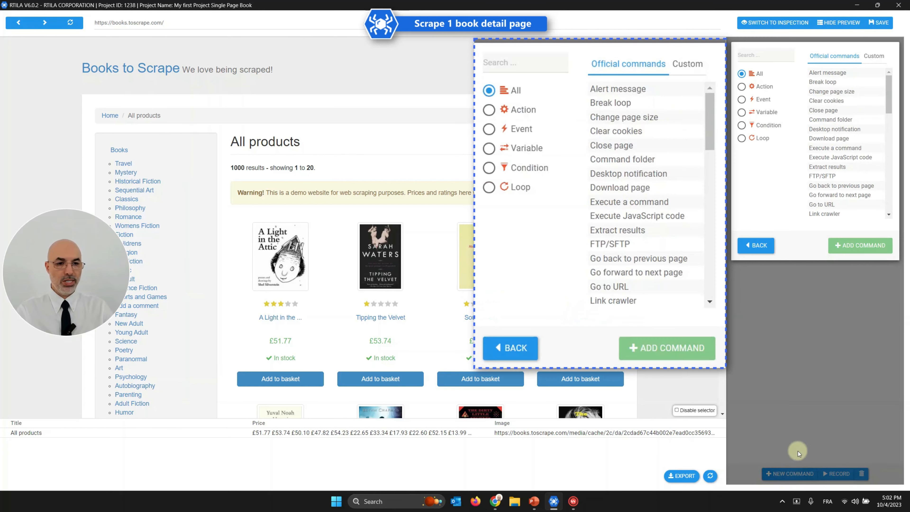
click(771, 55)
text(go to)
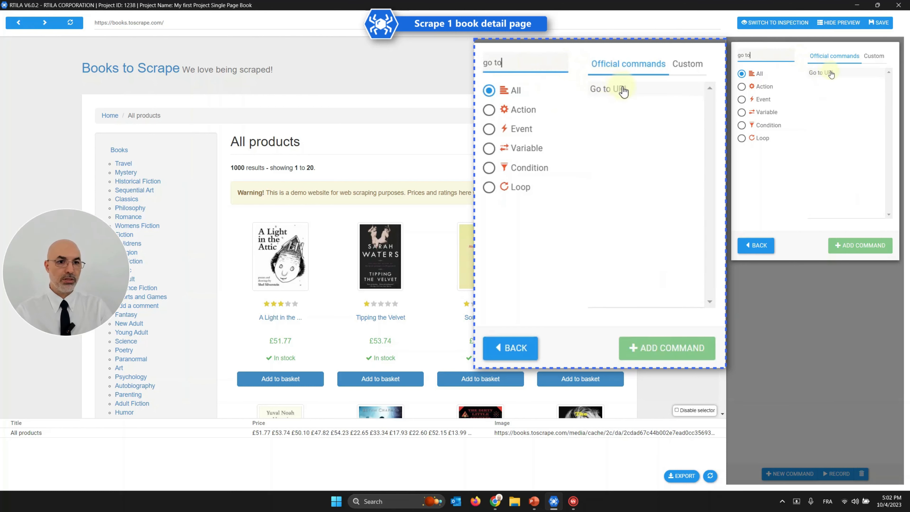
double_click(822, 72)
click(753, 56)
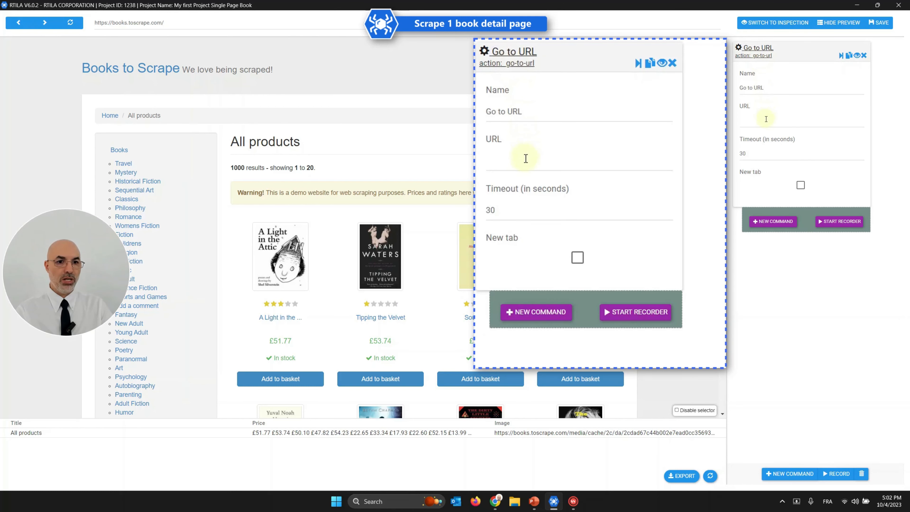
click(788, 124)
text(https://books.toscrape.com/catalogue/a-light-in-the-attic_1000/index.html)
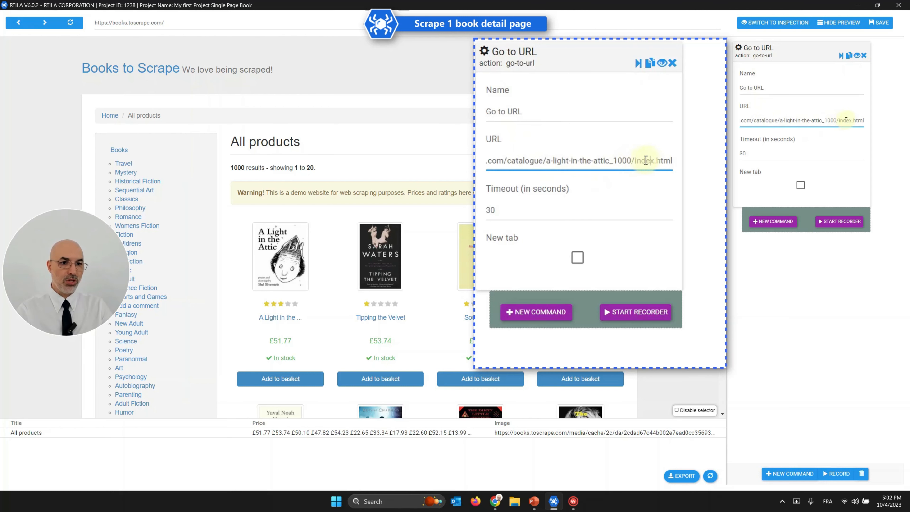
drag(846, 122, 742, 129)
click(781, 120)
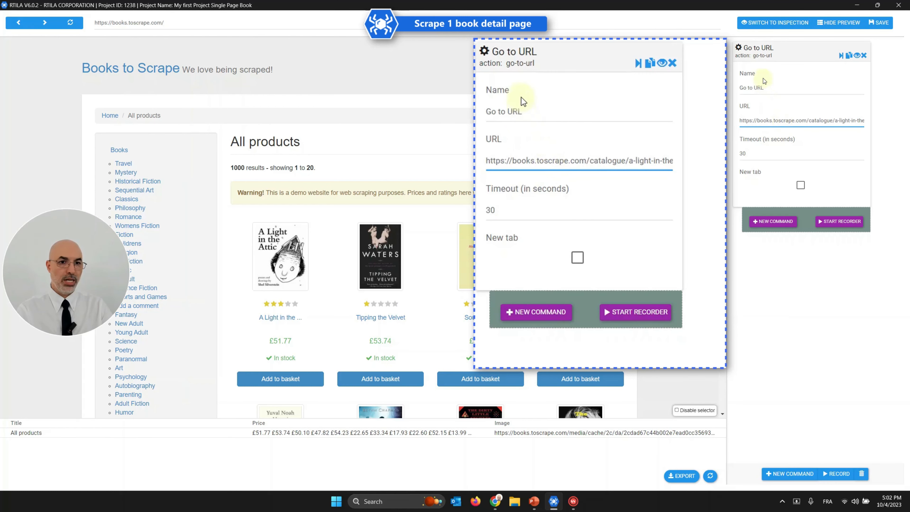
click(763, 58)
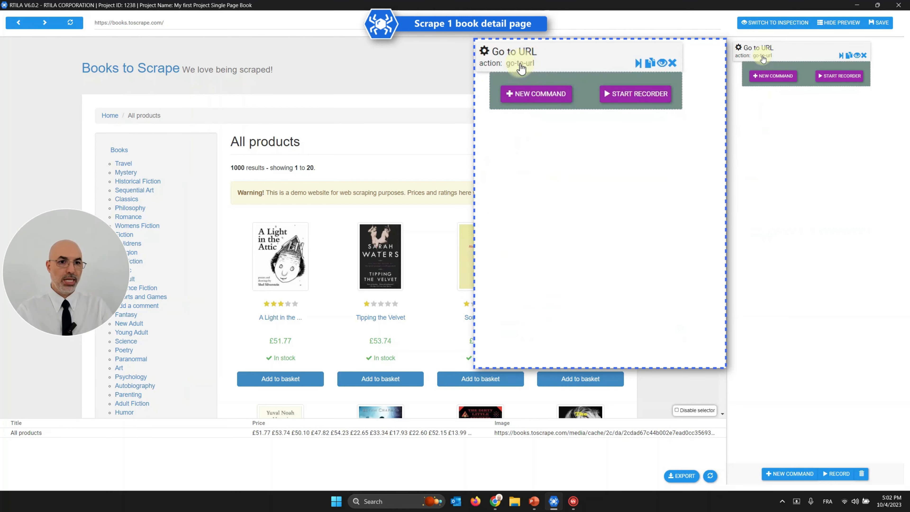
Add a Wait navigation command nested inside the Go to URL command
click(772, 75)
text(wait)
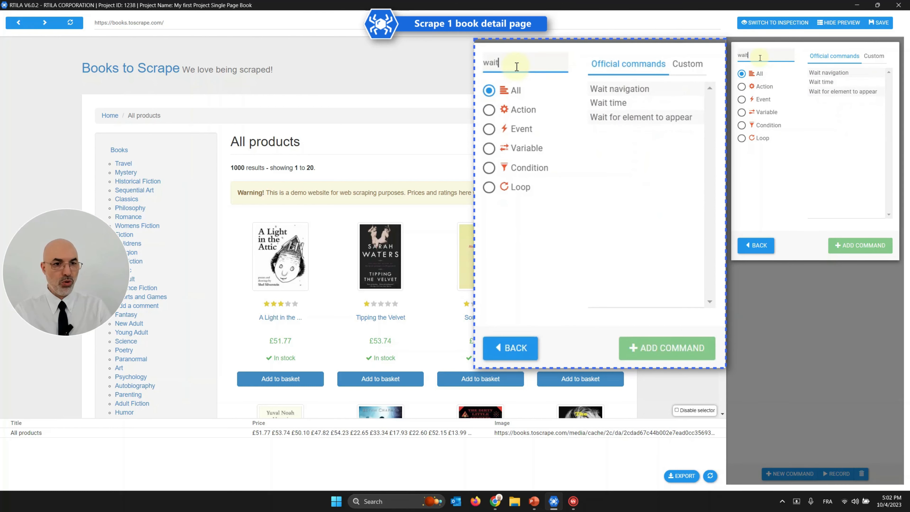
click(841, 73)
click(841, 74)
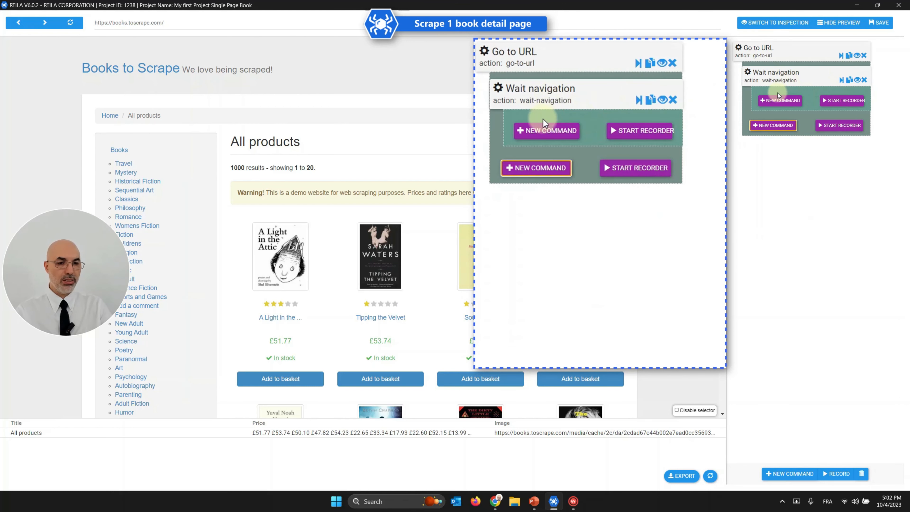
click(781, 81)
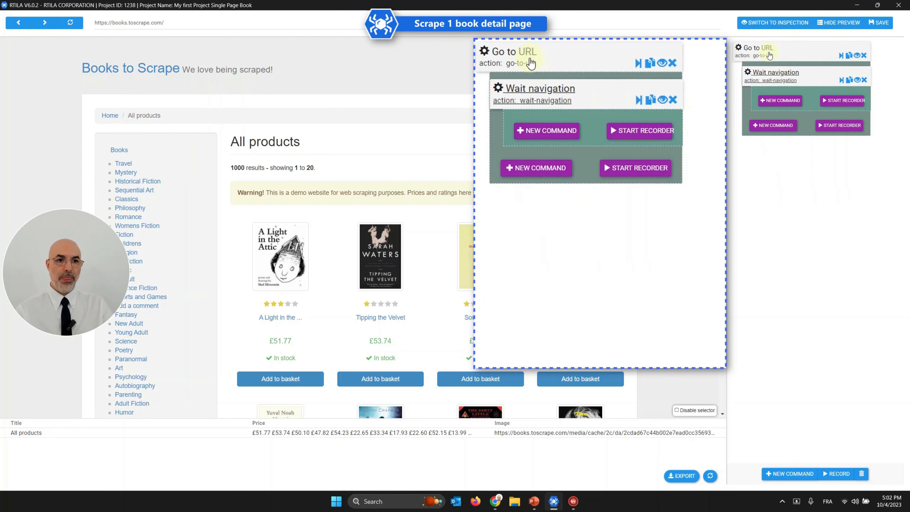
Add an Extract results command nested inside Wait navigation and close the project's inspection window
click(775, 101)
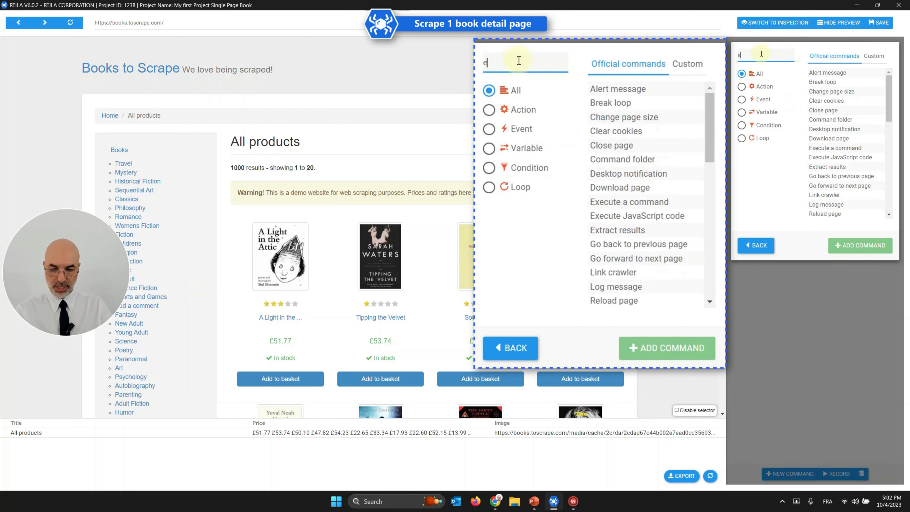
text(extract)
double_click(621, 97)
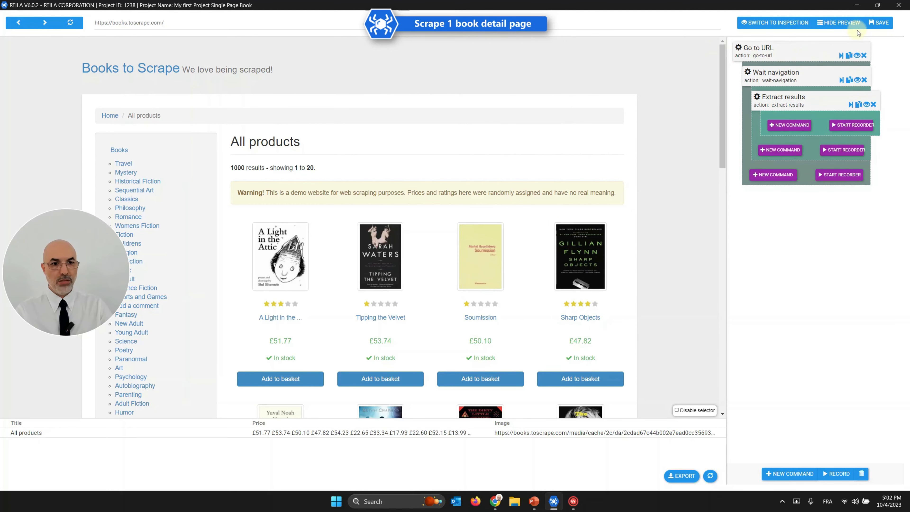
click(899, 5)
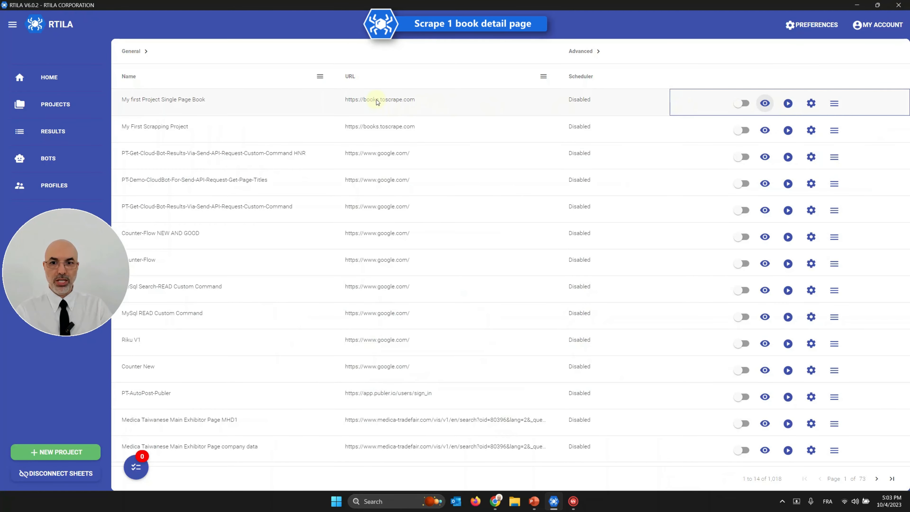
Run My first Project Single Page Book locally and close the project queue
click(789, 104)
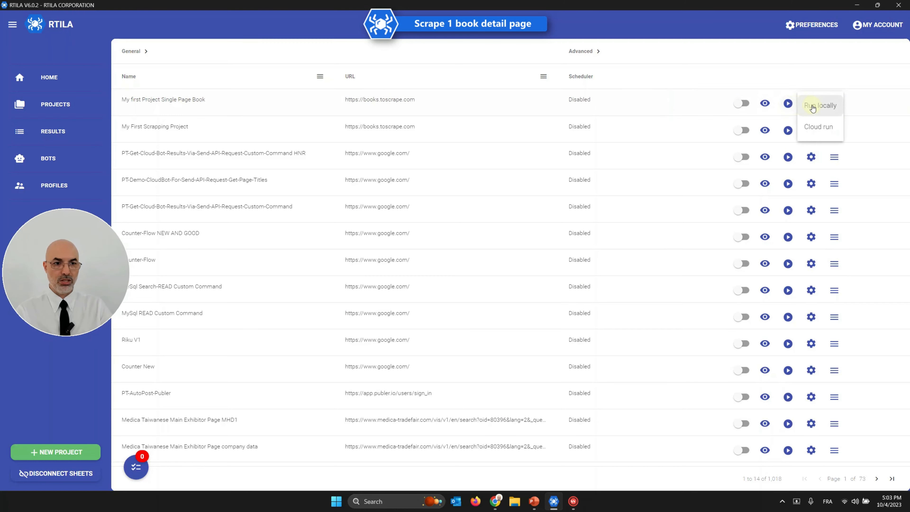
click(814, 105)
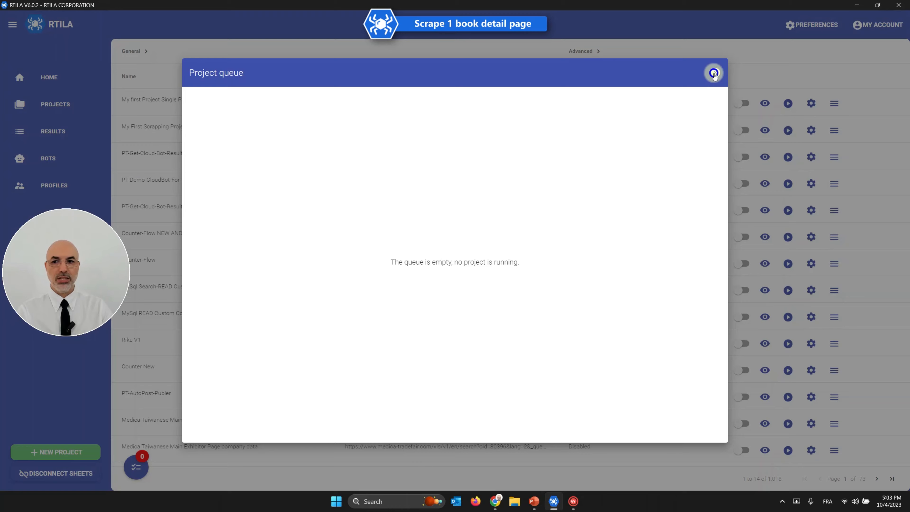
click(715, 73)
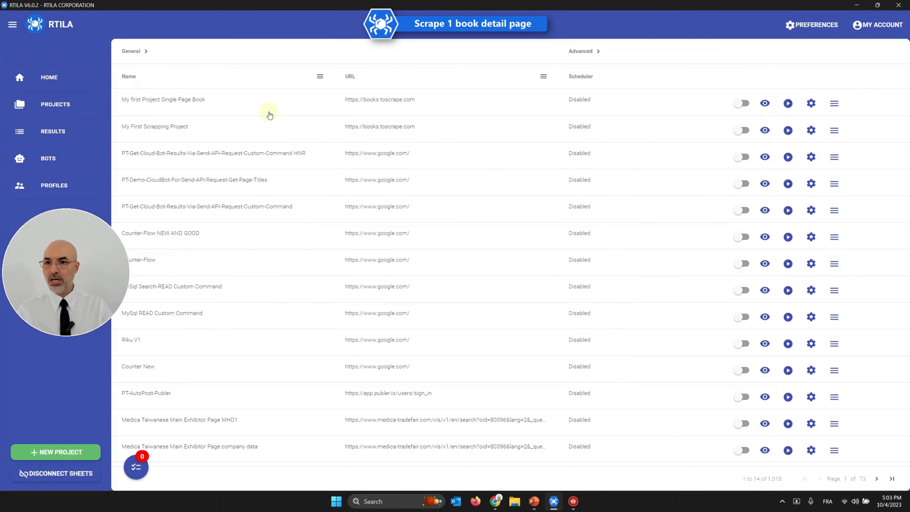
Check the title, price and image extracted by the newest run that used the automation commands
click(56, 133)
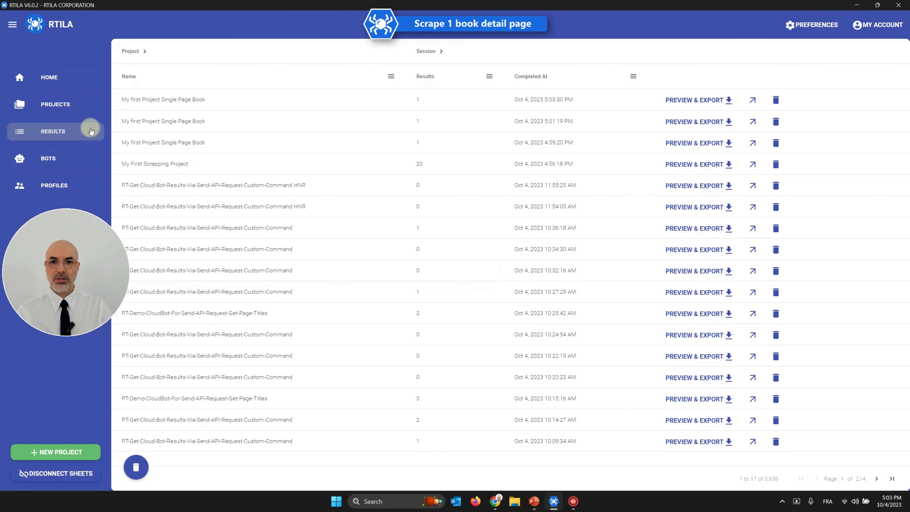
click(687, 100)
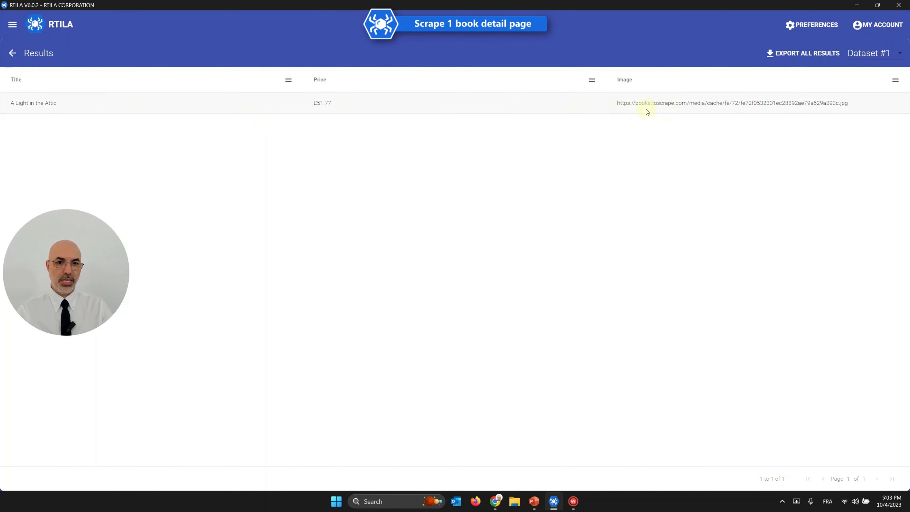
click(11, 54)
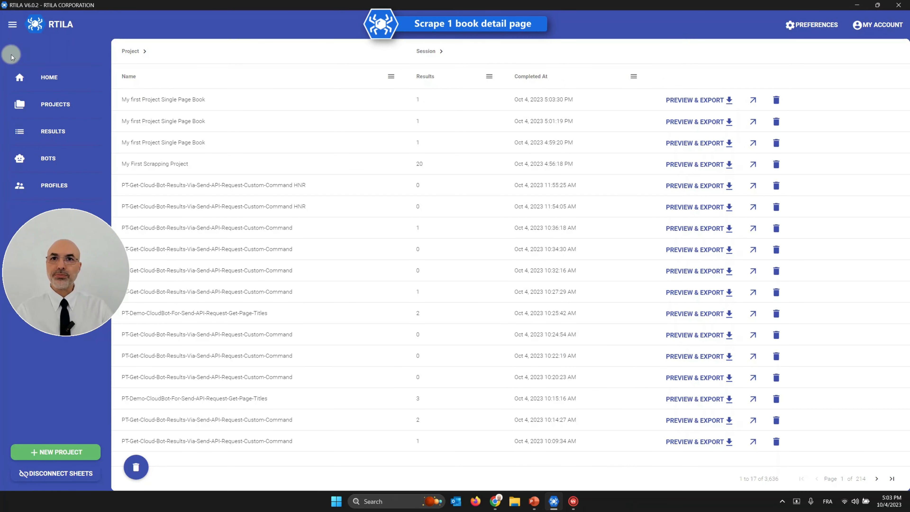
Inspect My first Project Single Page Book again, delete the Go to URL command with its nested commands, and return to inspection mode
click(56, 109)
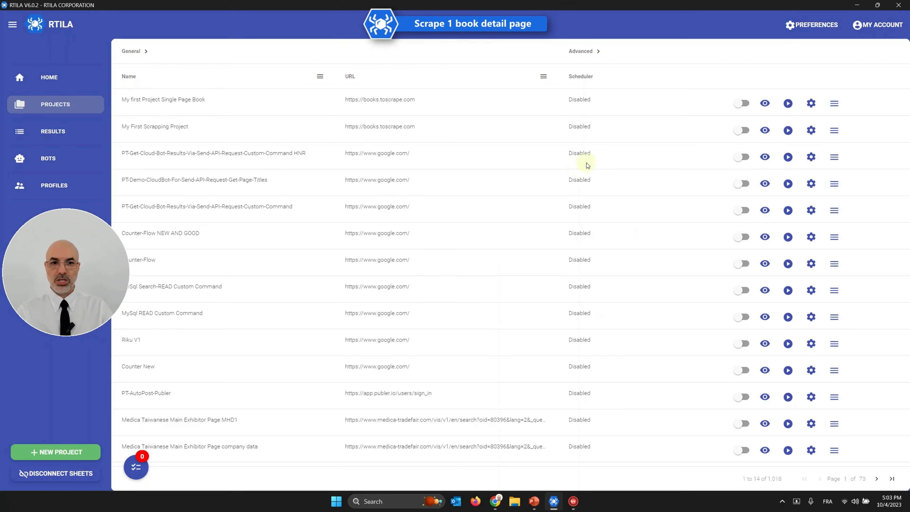
click(765, 104)
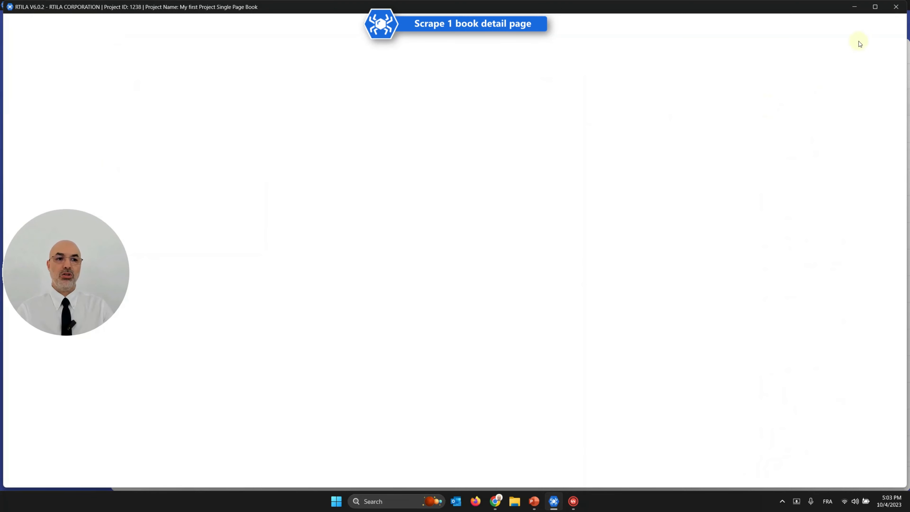
click(875, 7)
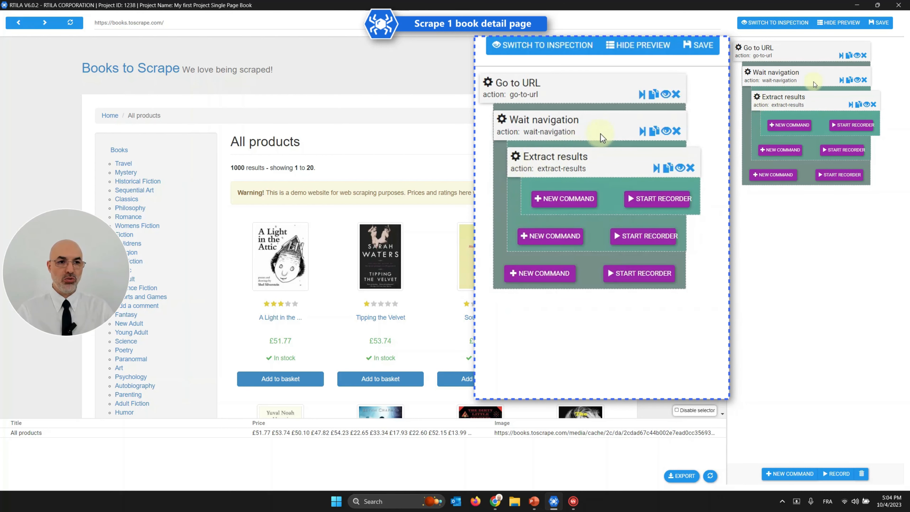
click(864, 56)
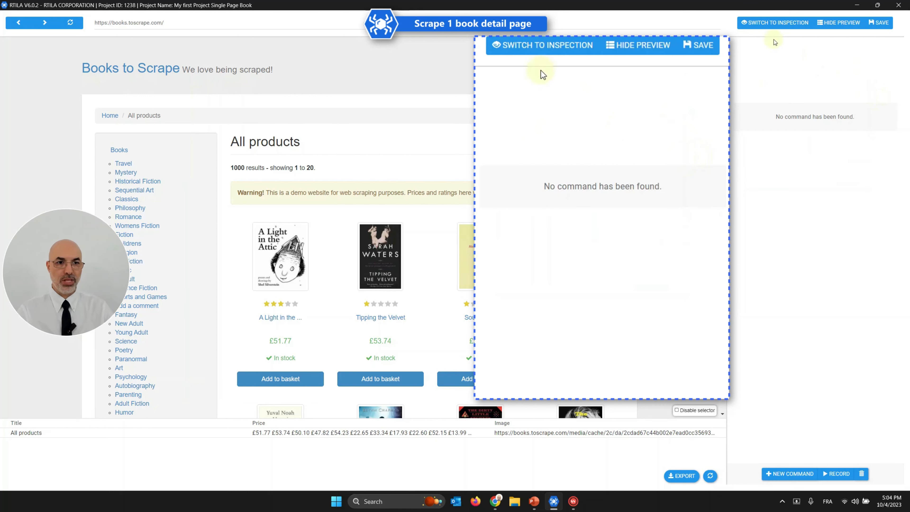
click(775, 23)
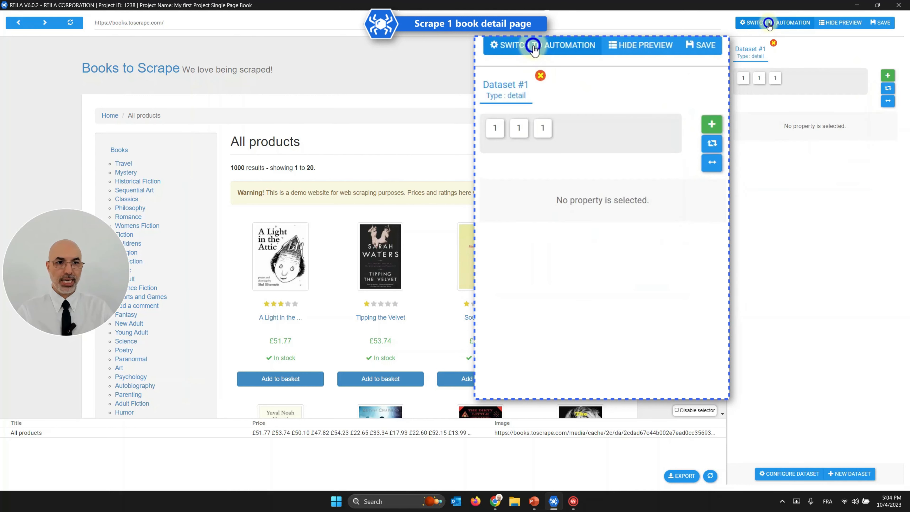
Switch the project to automation mode and add a Click on an element command
click(745, 78)
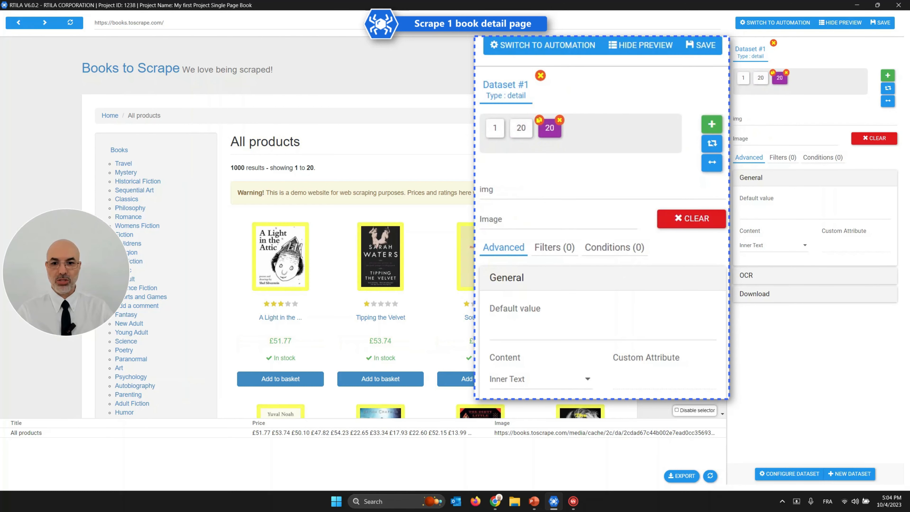
click(767, 23)
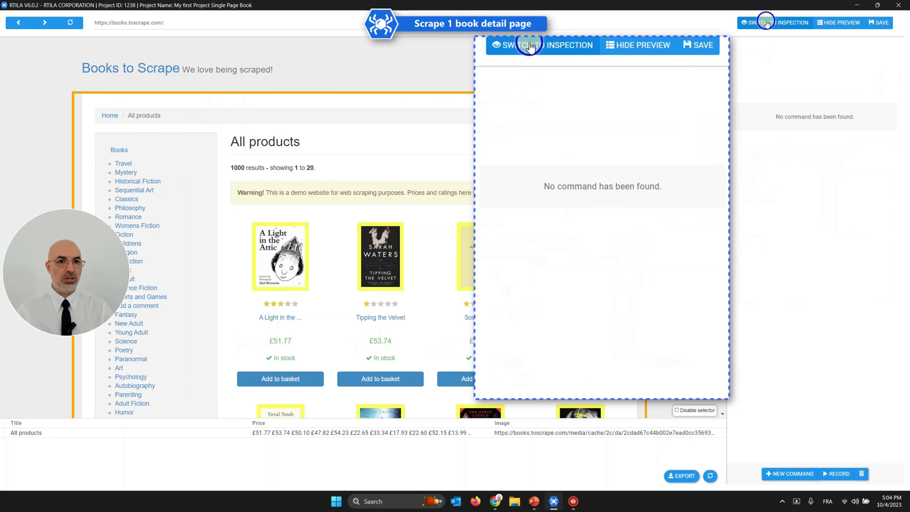
click(788, 474)
click(776, 55)
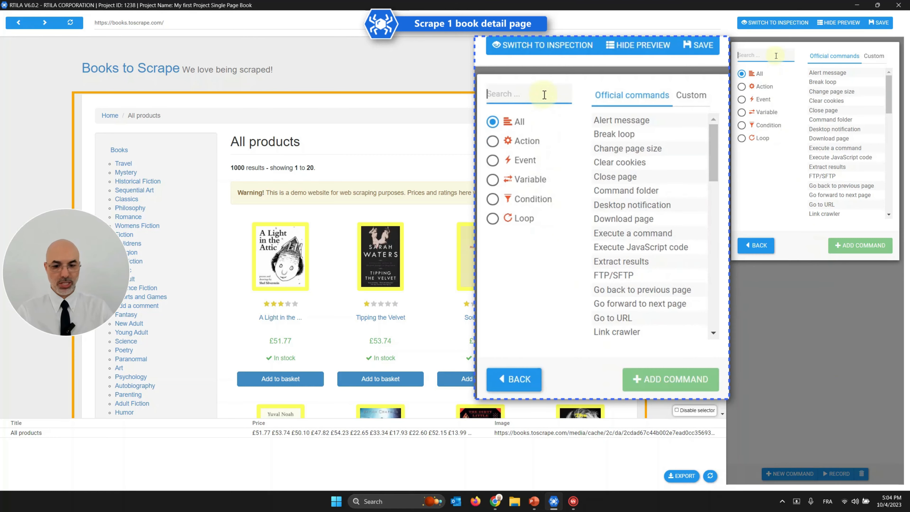
text(click)
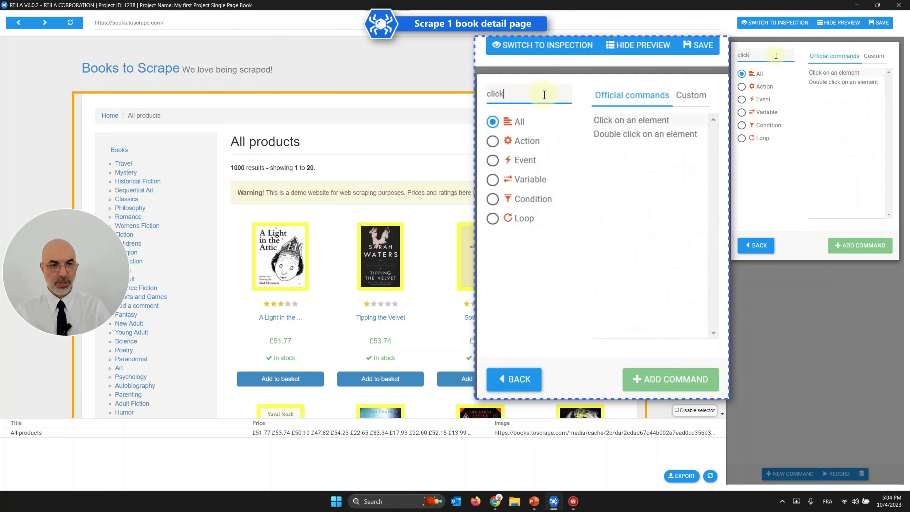
click(827, 74)
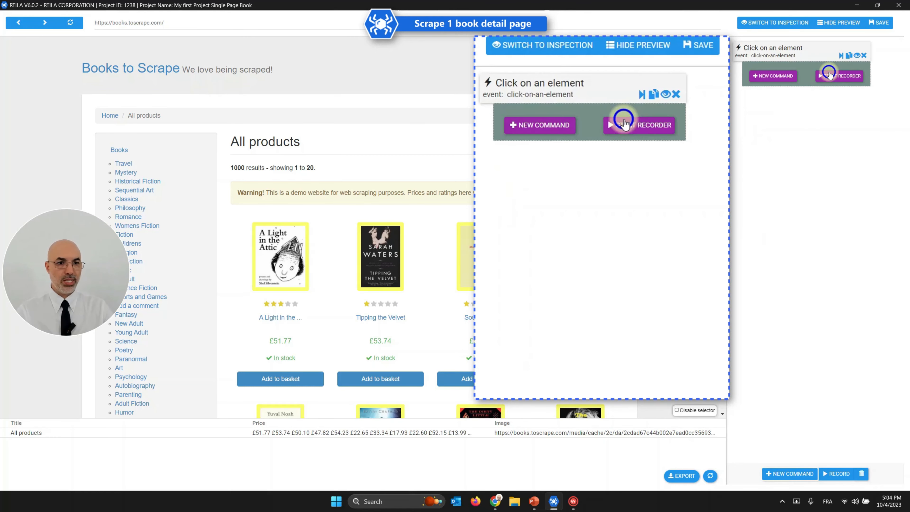
Target only the first book's thumbnail in the Click on an element command, using the selector .col-lg-3:nth-child(1) .thumbnail, and collapse its settings
click(779, 59)
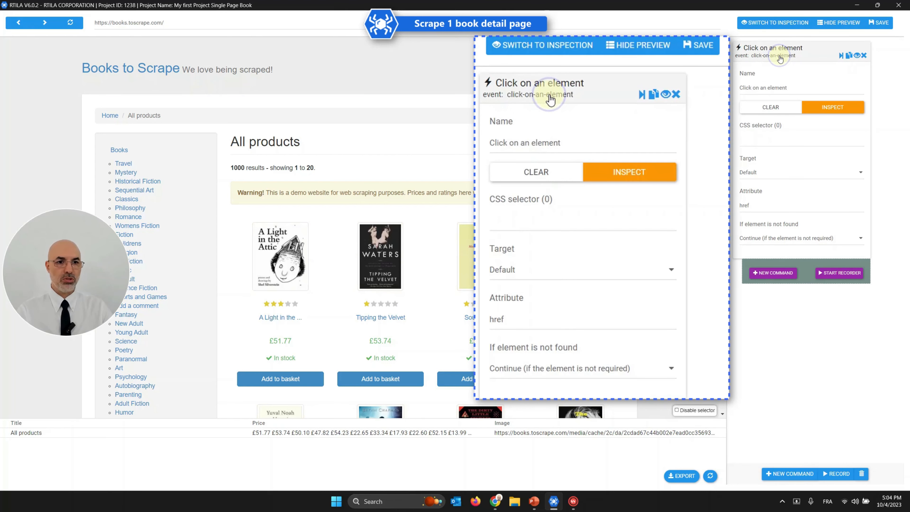
click(775, 139)
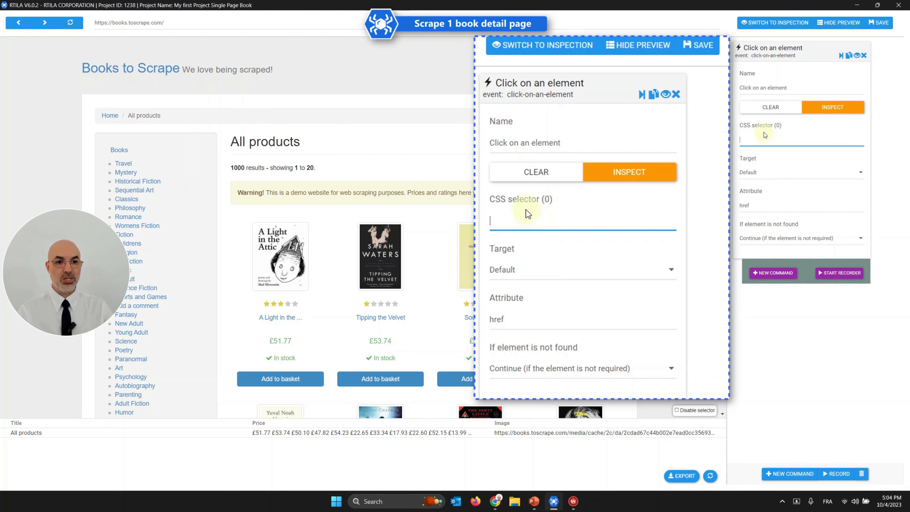
click(272, 277)
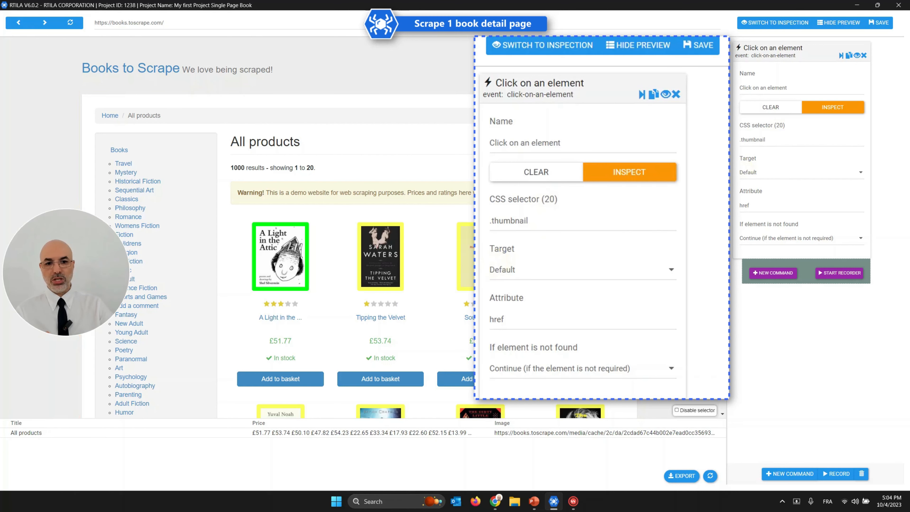
click(388, 265)
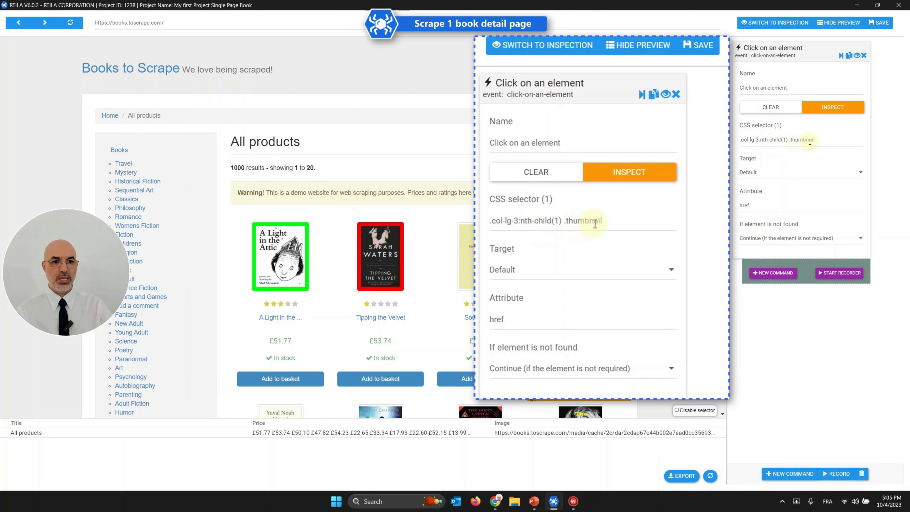
click(539, 100)
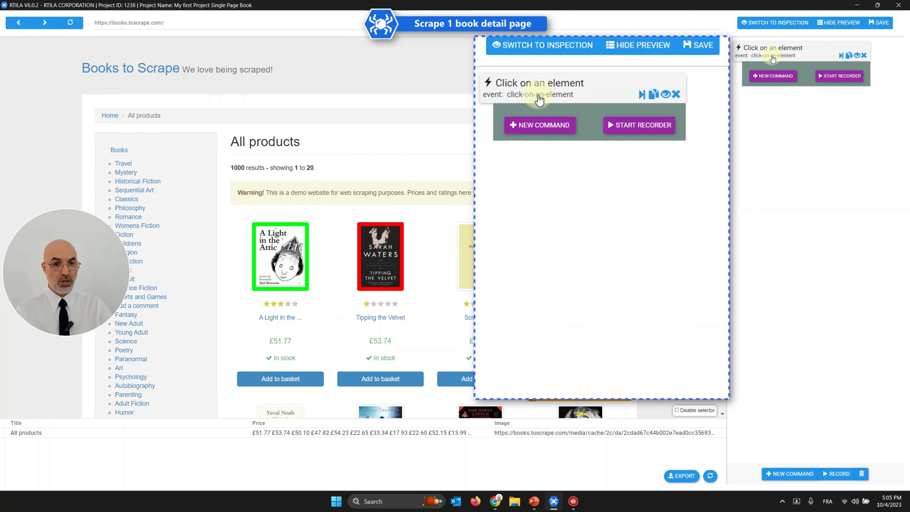
Add a Wait navigation command nested inside the Click on an element command
click(774, 76)
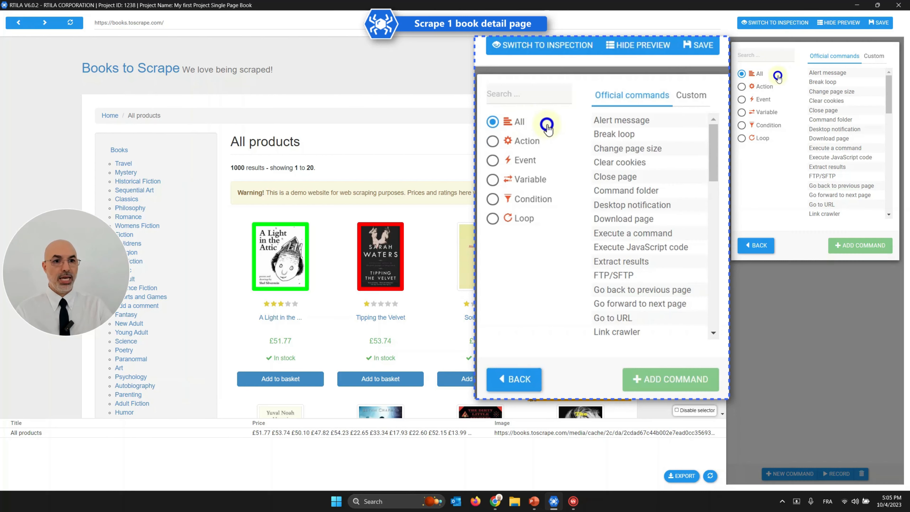
click(764, 58)
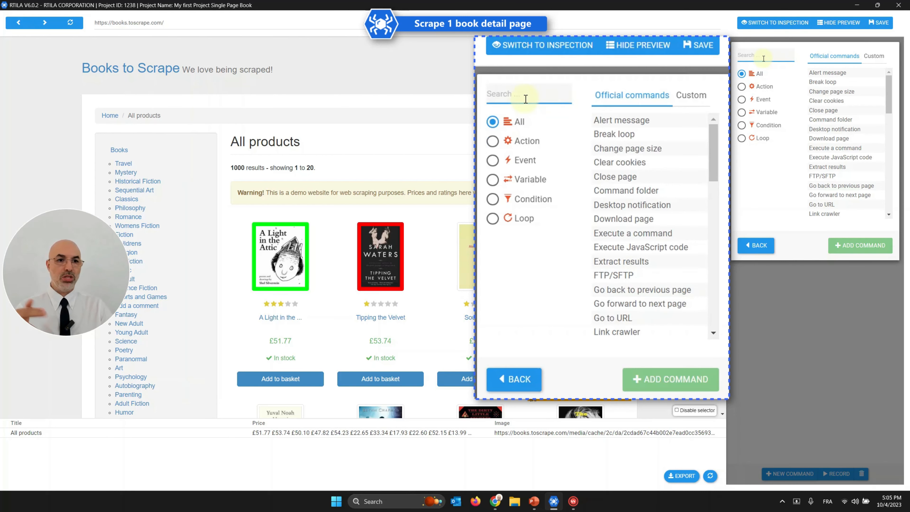
text(wait)
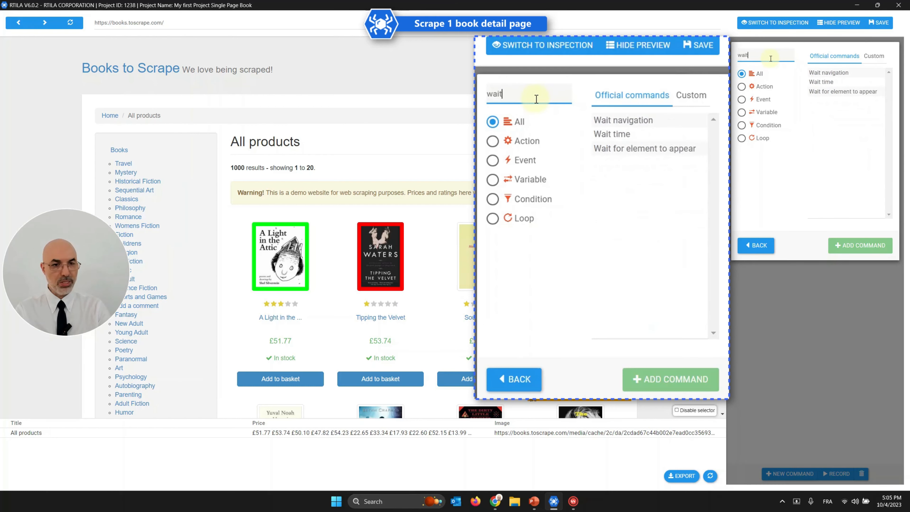
double_click(823, 72)
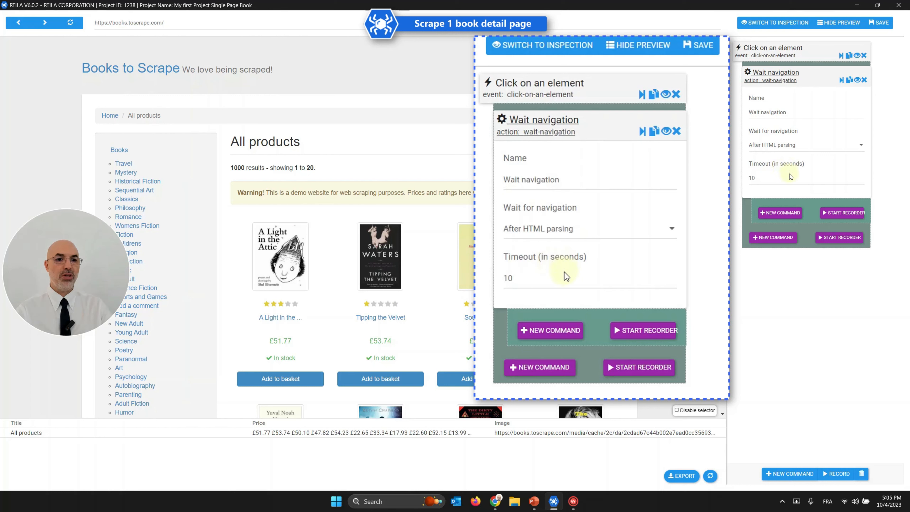
Try Wait navigation timeouts of 30 and 20 seconds, keep After HTML parsing, restore the timeout to 10 seconds and collapse the command
double_click(565, 274)
text(30)
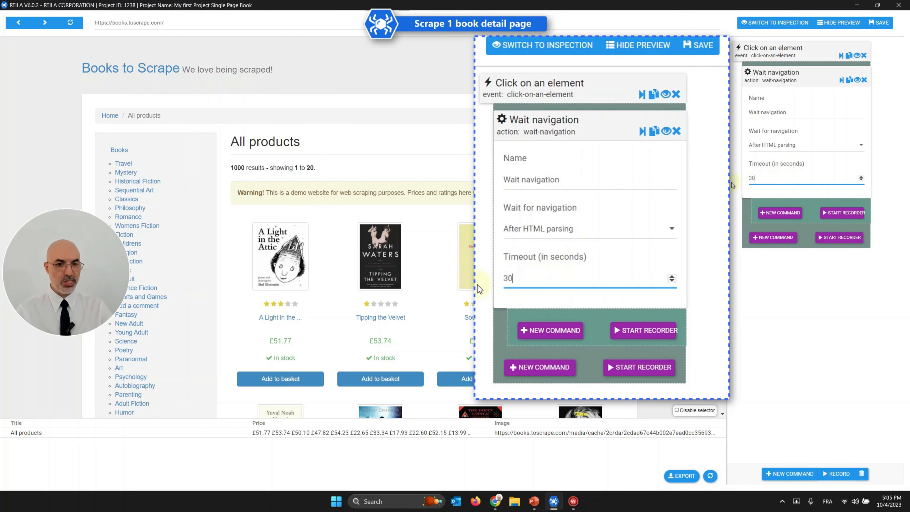
double_click(510, 281)
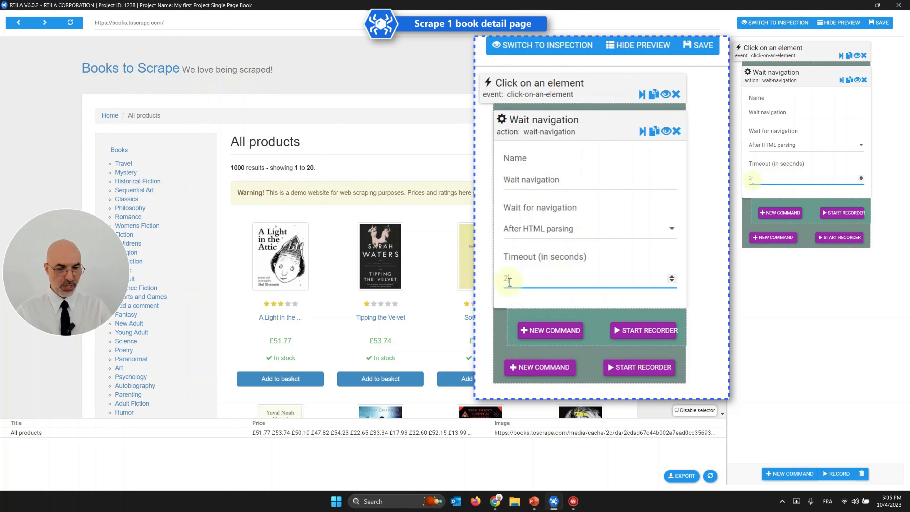
text(20)
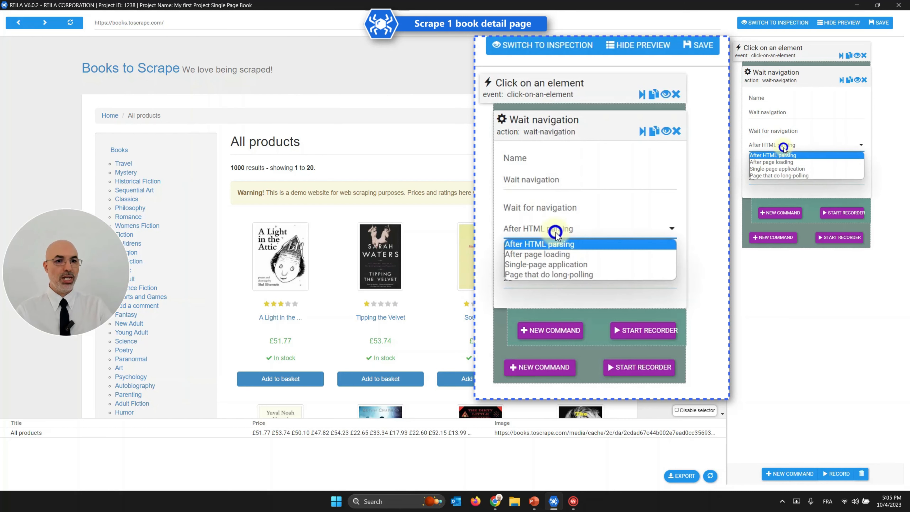
click(555, 235)
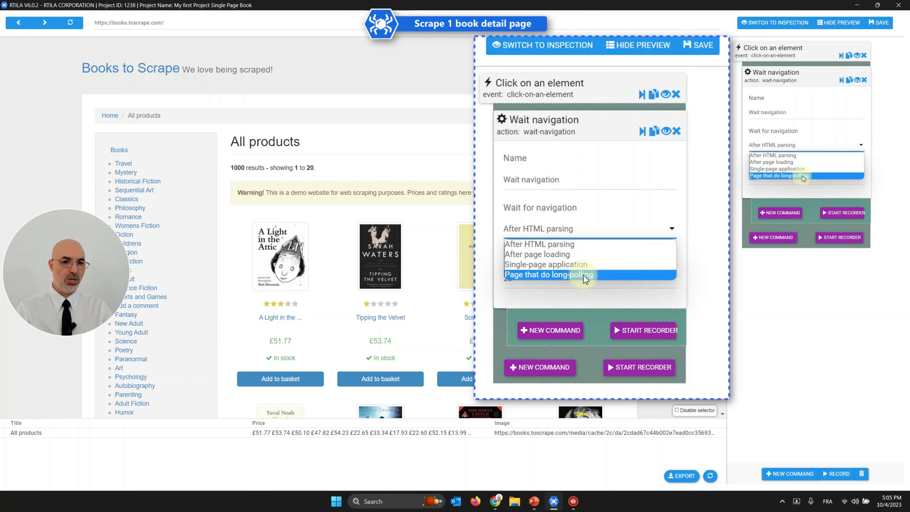
click(568, 245)
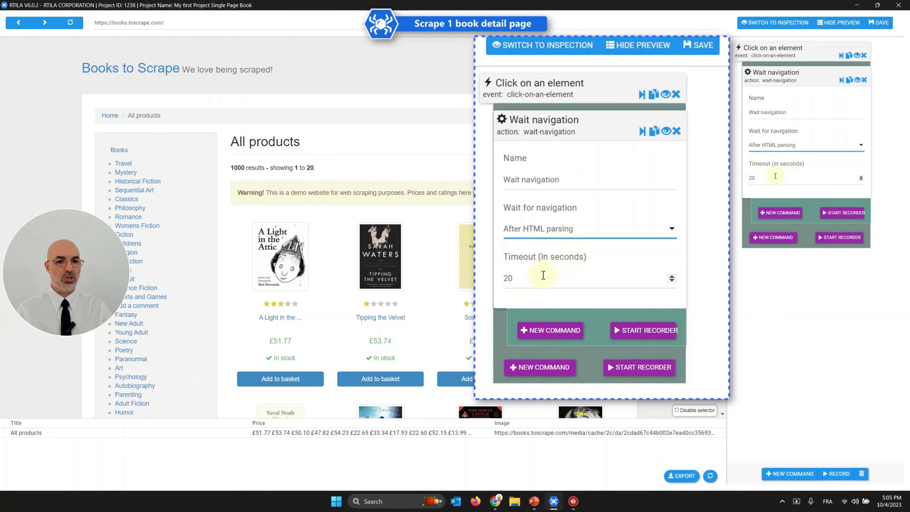
double_click(508, 278)
text(10)
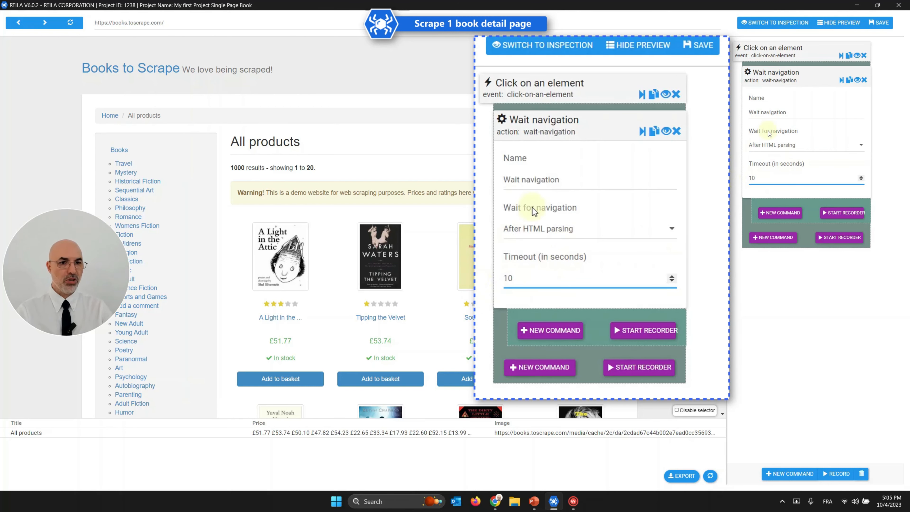
click(548, 131)
Nest an Extract results command inside Wait navigation, save the project and close its inspection window
click(562, 166)
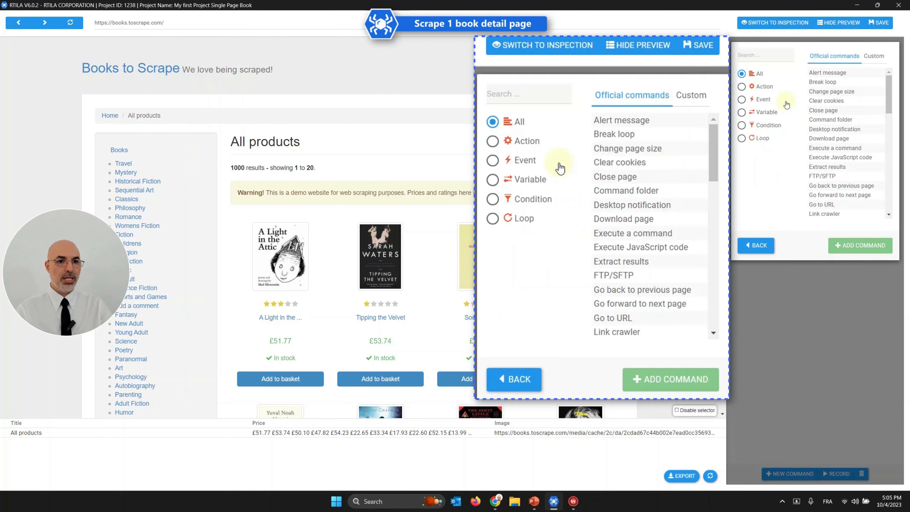
click(527, 94)
text(extr)
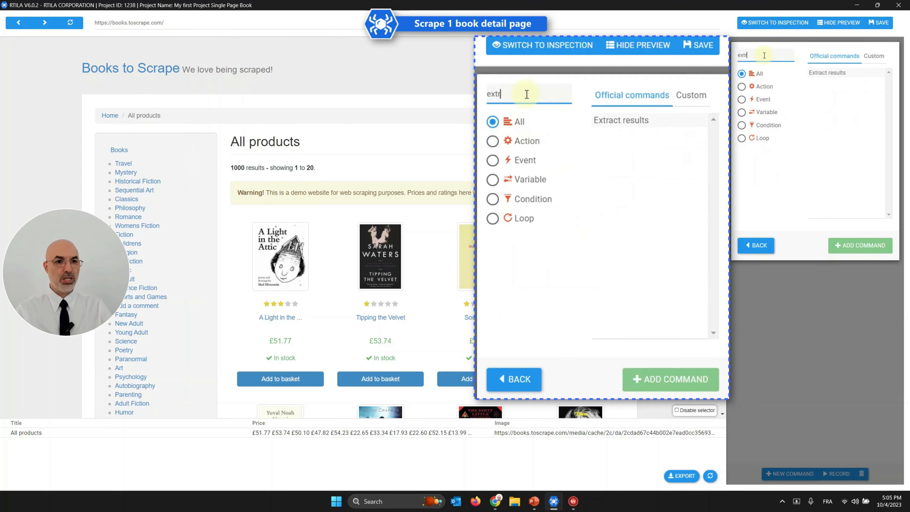
double_click(622, 121)
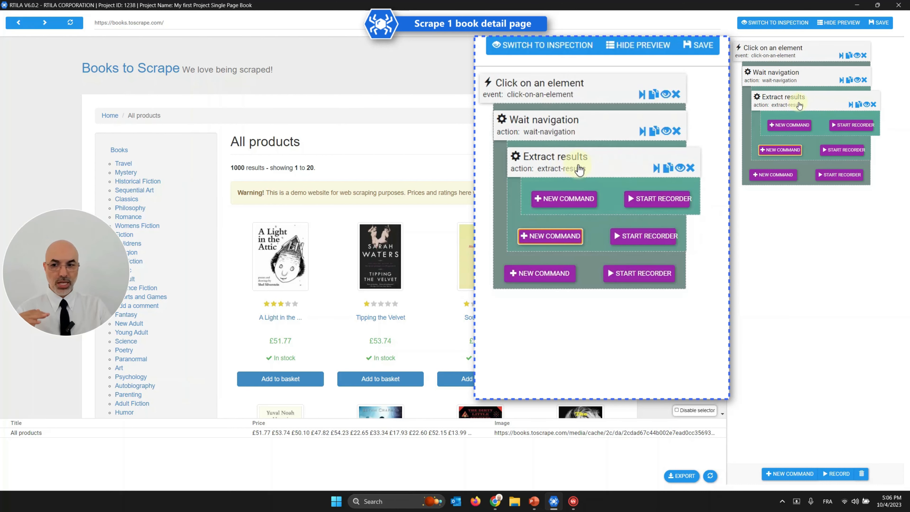
click(881, 23)
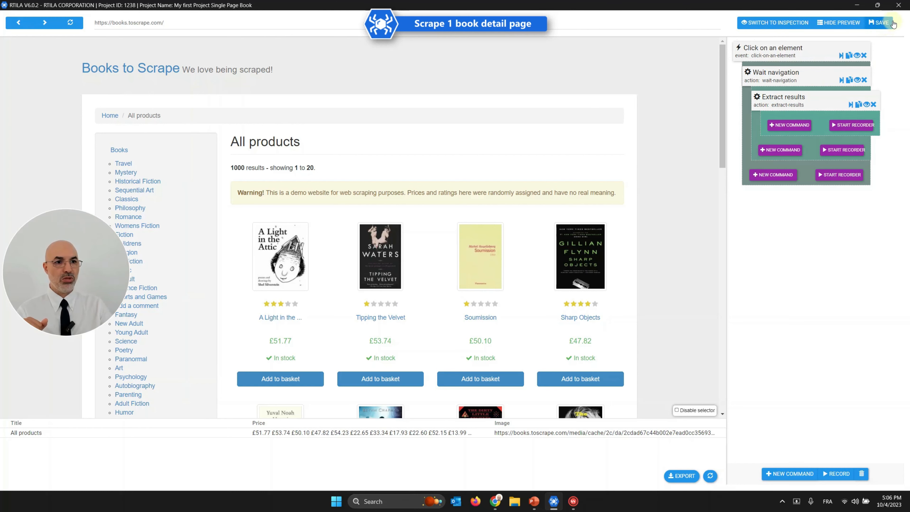
click(899, 6)
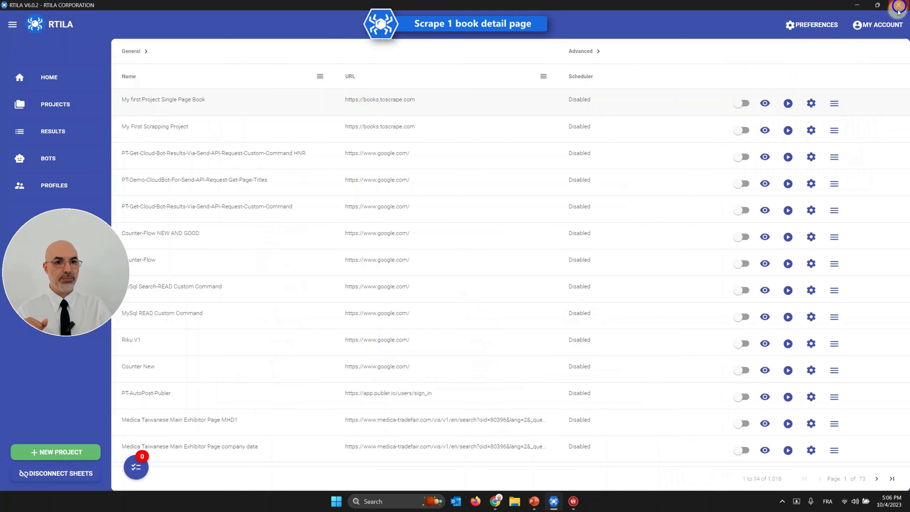
Run My first Project Single Page Book locally, dismiss the browser's restore prompt, and return to RTILA to close the project queue
click(788, 104)
click(810, 113)
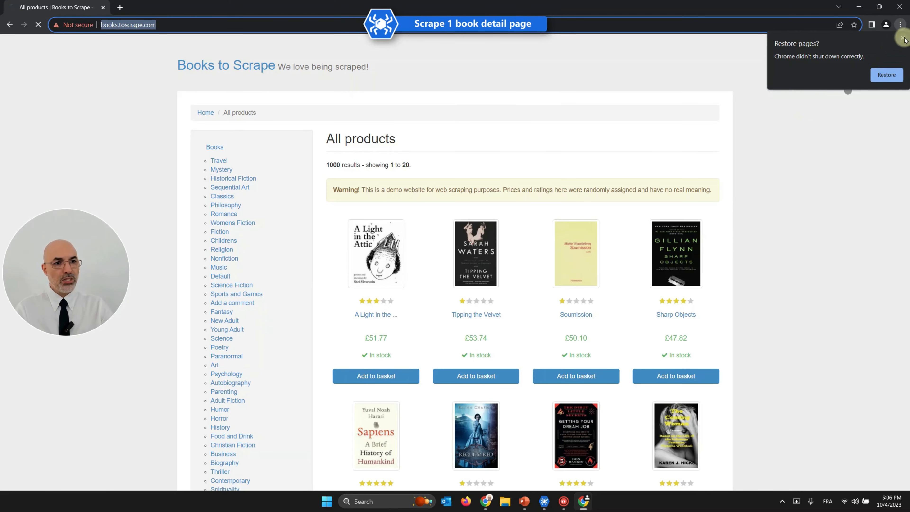
click(903, 38)
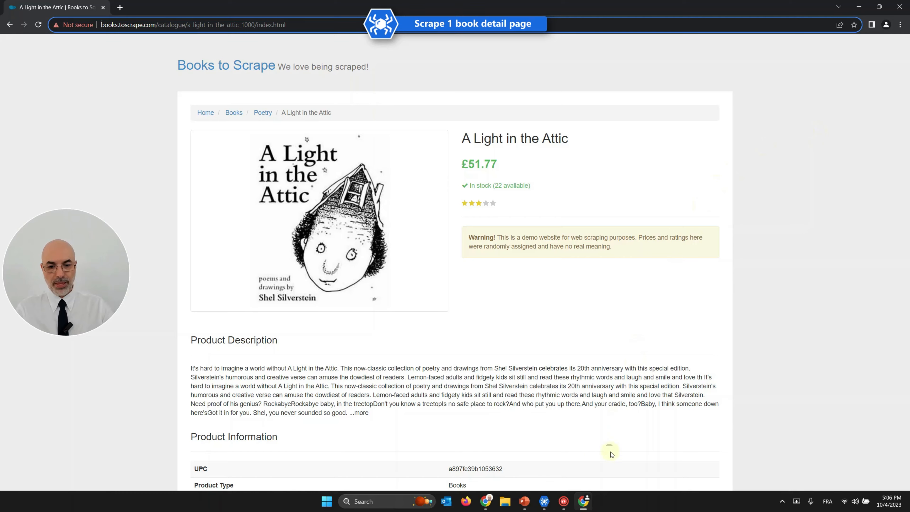
click(544, 502)
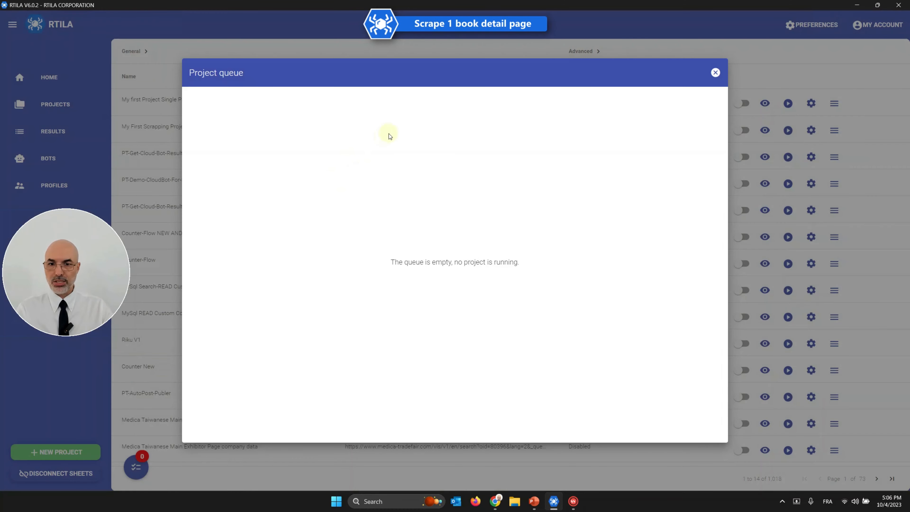
click(716, 73)
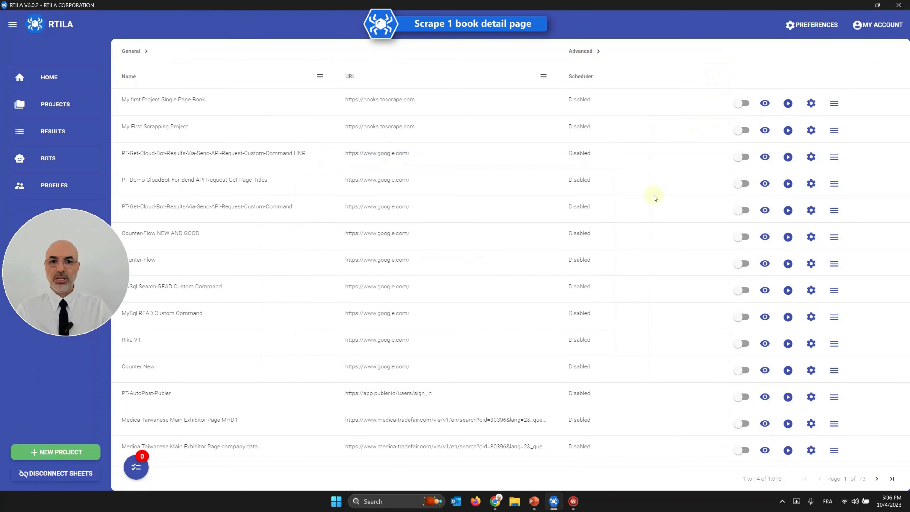
Check the title, price and image in the newest My first Project Single Page Book results and return to the results list
click(59, 135)
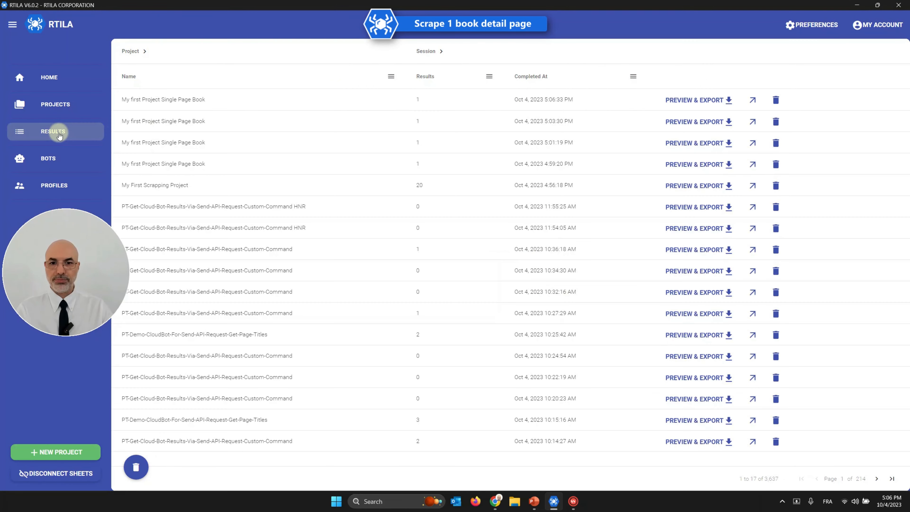
click(670, 101)
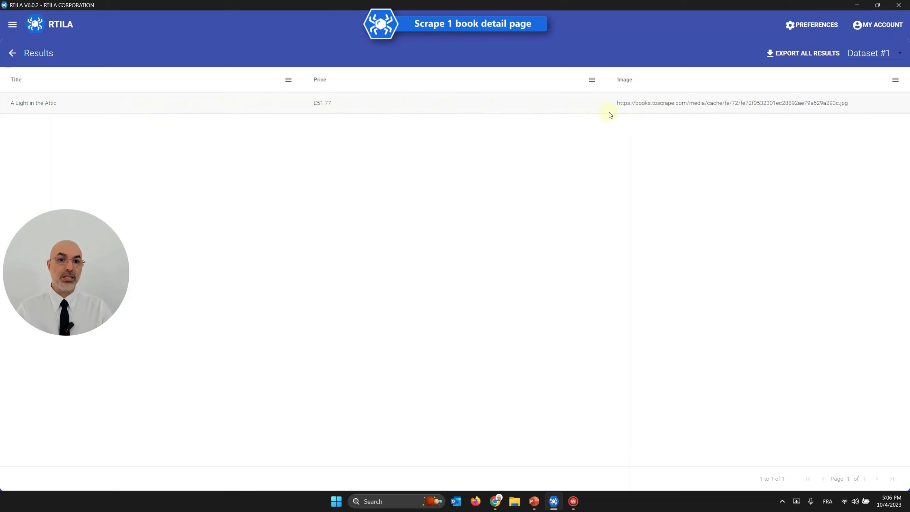
click(12, 54)
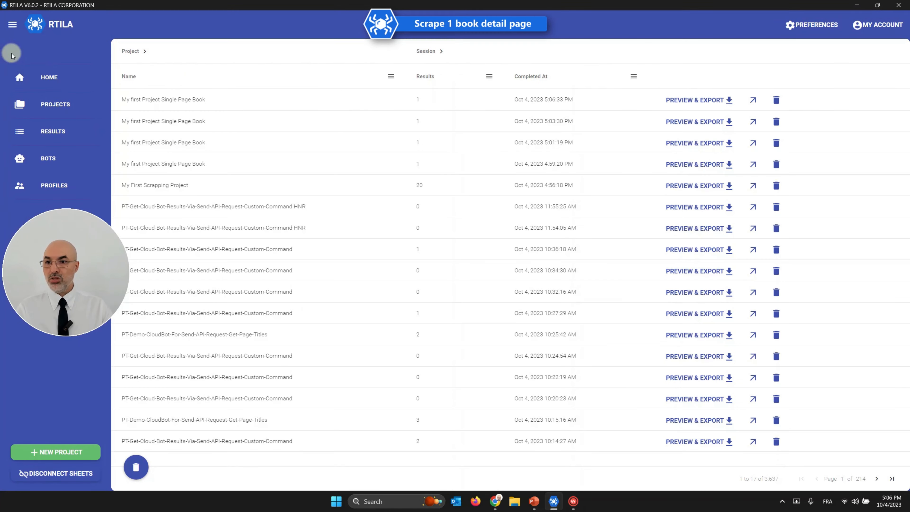
Clone the project My First Scrapping Project from the projects list
click(54, 106)
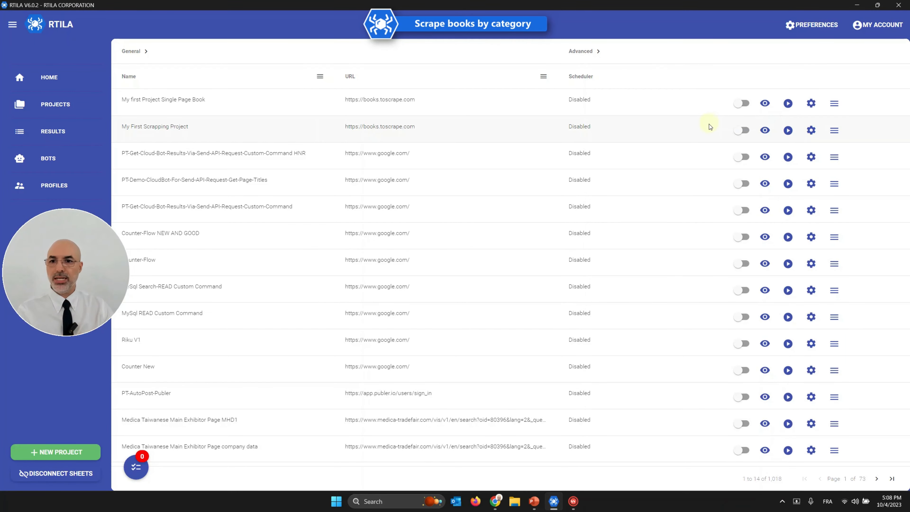
click(833, 135)
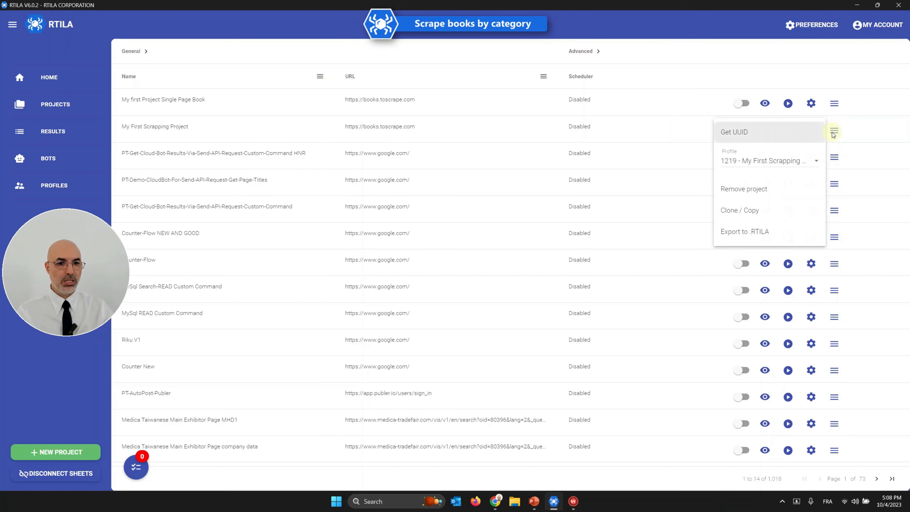
click(736, 210)
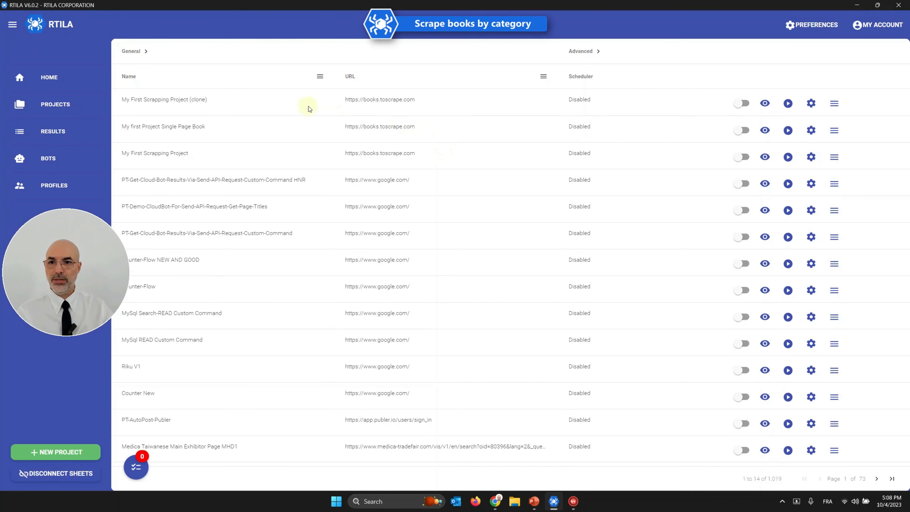
Rename the cloned project to "Scrape 20 First Books of each category", save its settings and return to the projects list
click(810, 104)
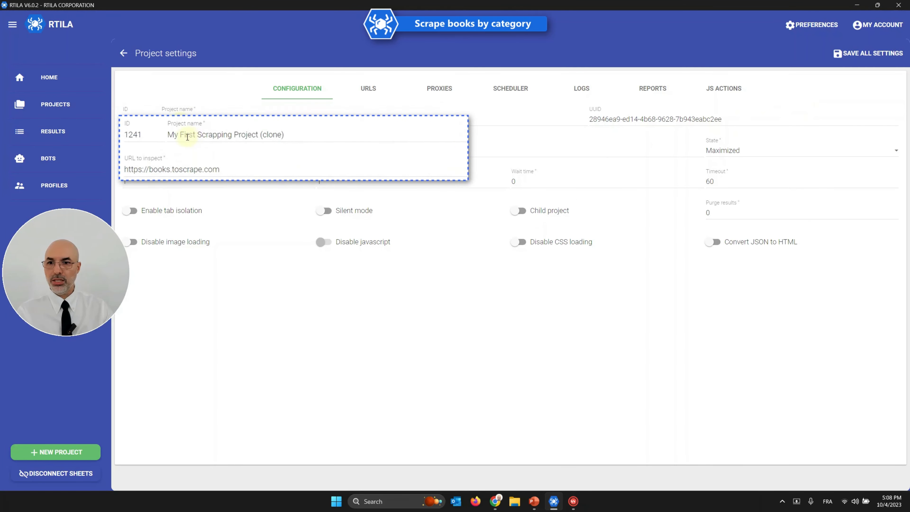
triple_click(180, 122)
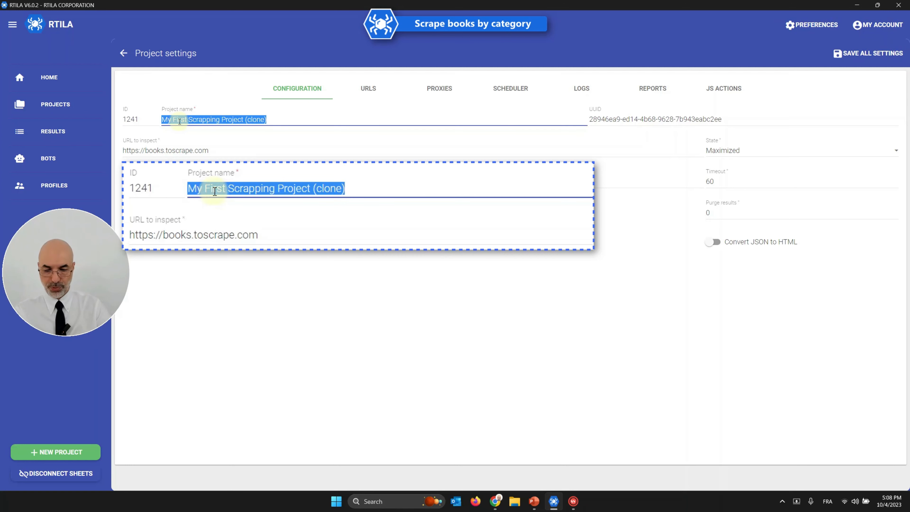
text(Scrape)
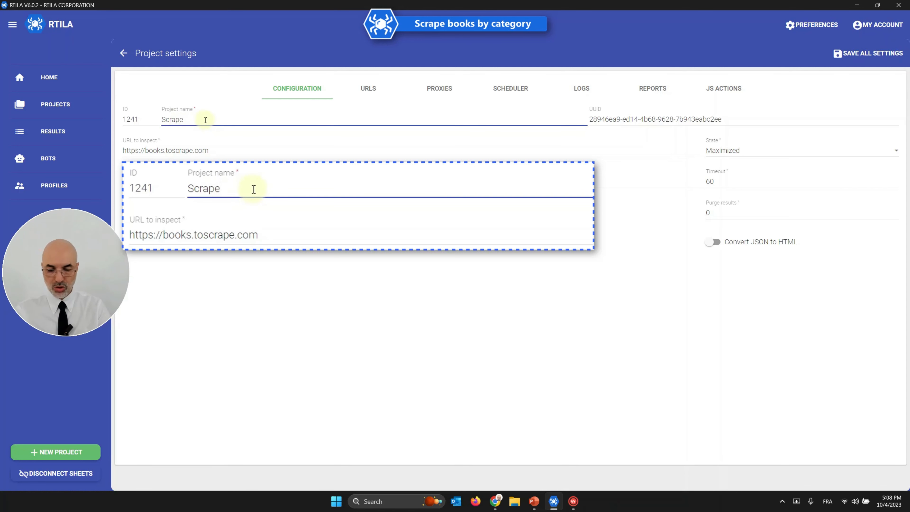
text( Boo)
key(BackSpace)
key(BackSpace)
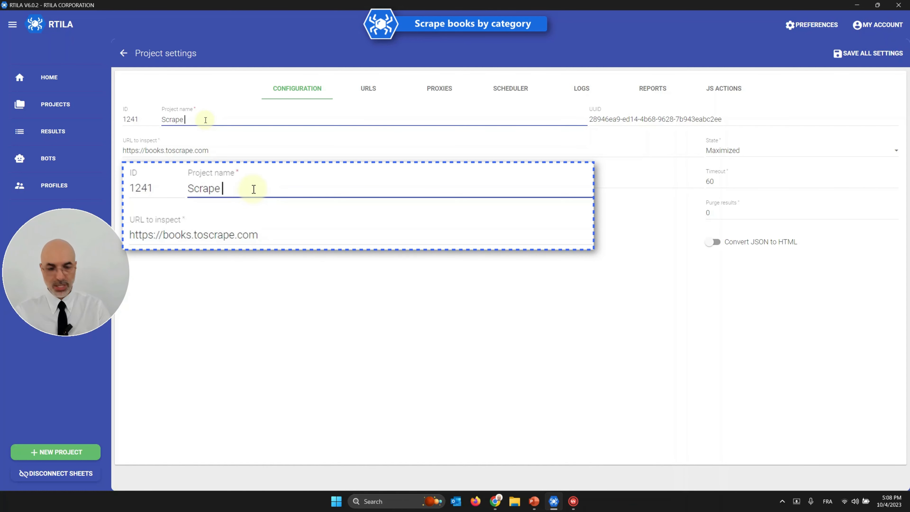
text(20 First Bo)
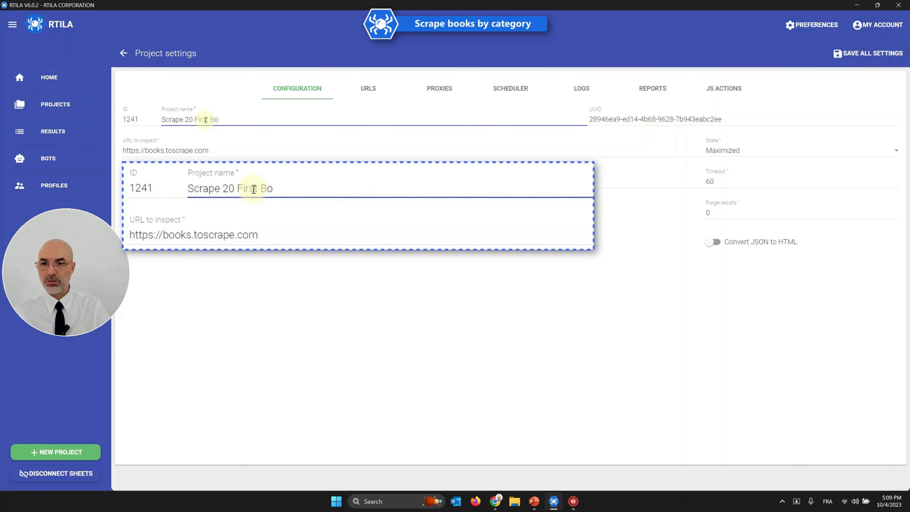
text(oks of each )
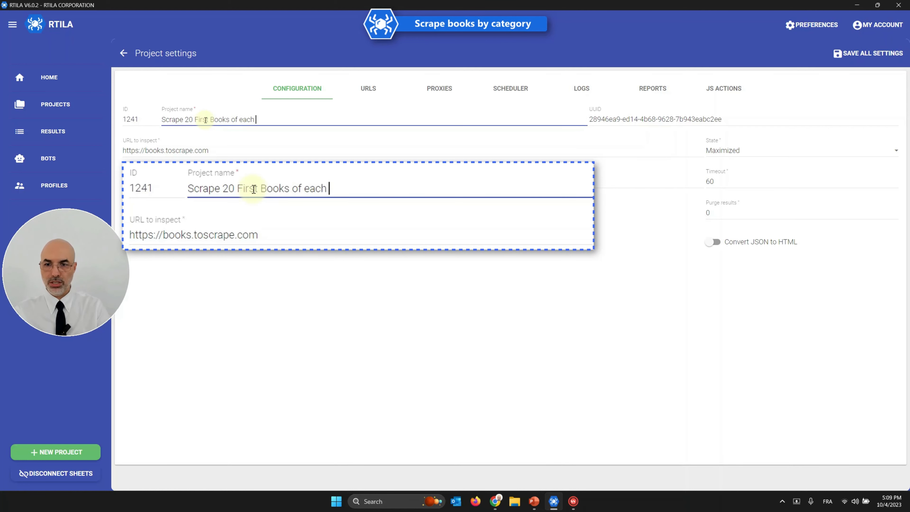
text(category)
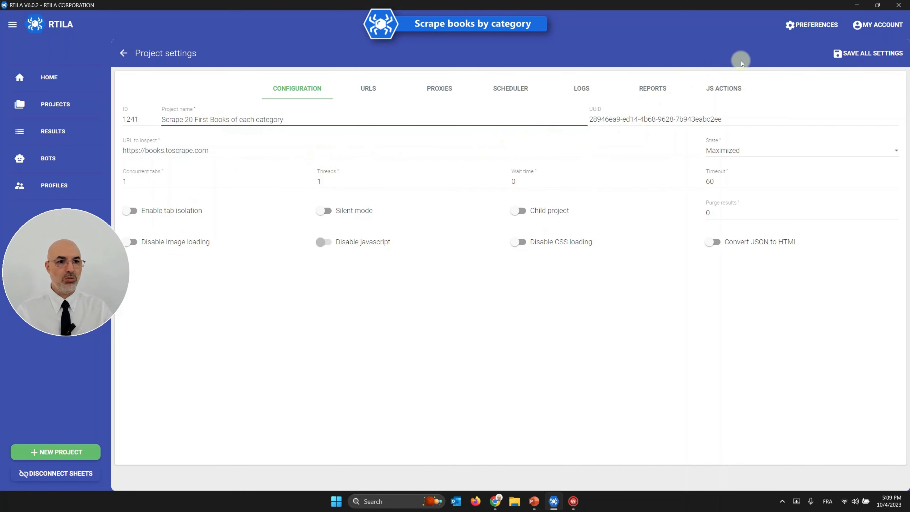
click(835, 53)
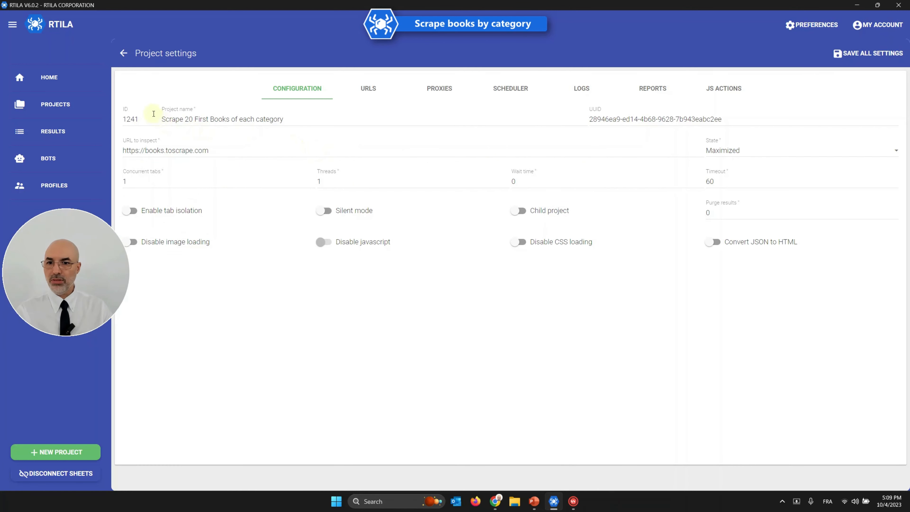
click(123, 54)
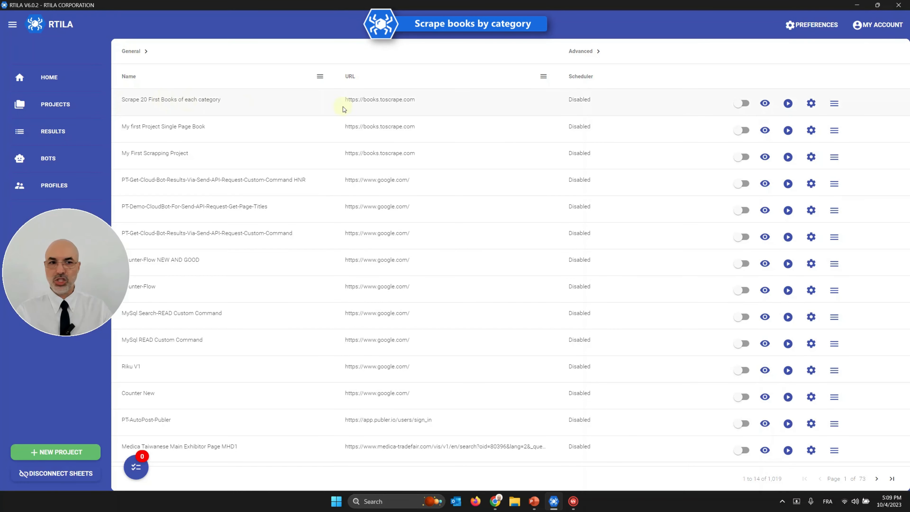
Open Scrape 20 First Books of each category for inspection and review its Title, Price and Image properties on the All products page
click(765, 104)
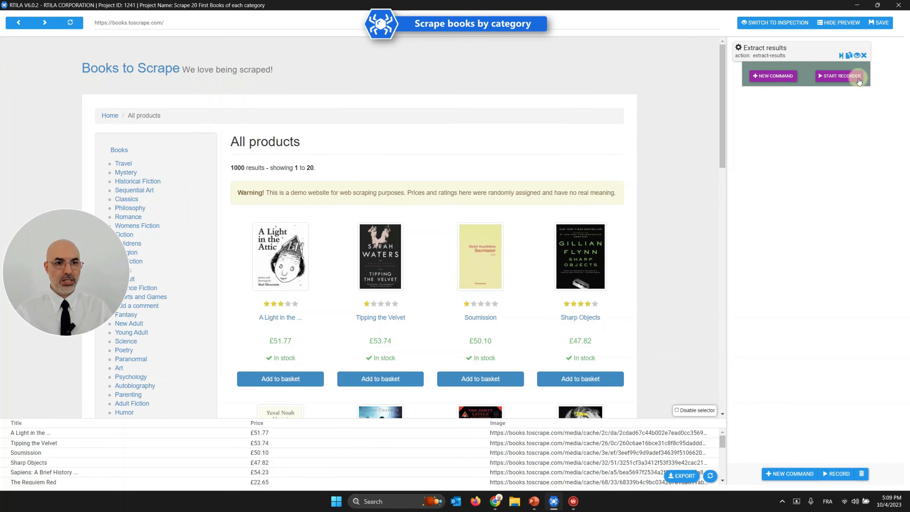
click(774, 23)
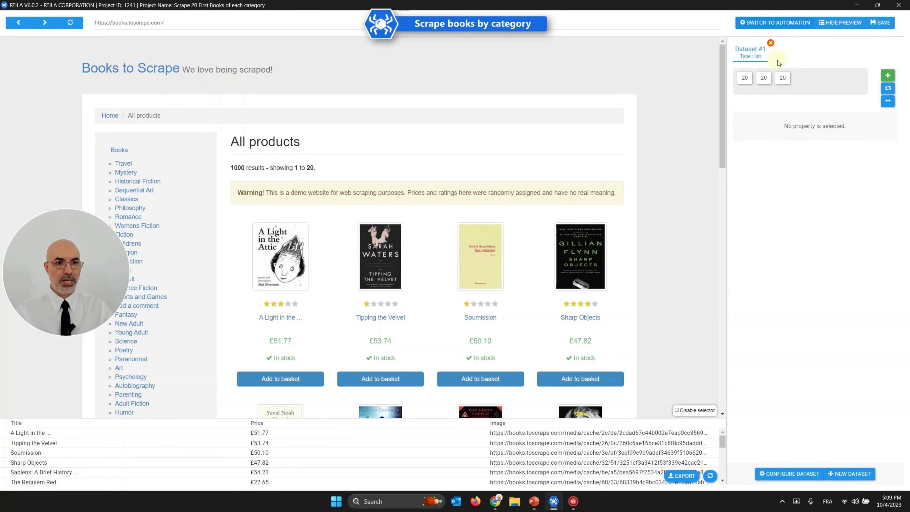
click(748, 78)
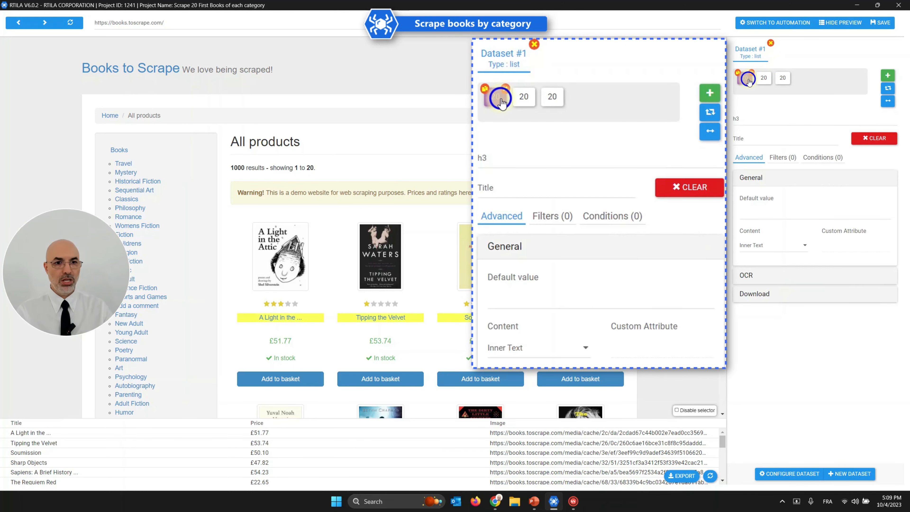
click(762, 82)
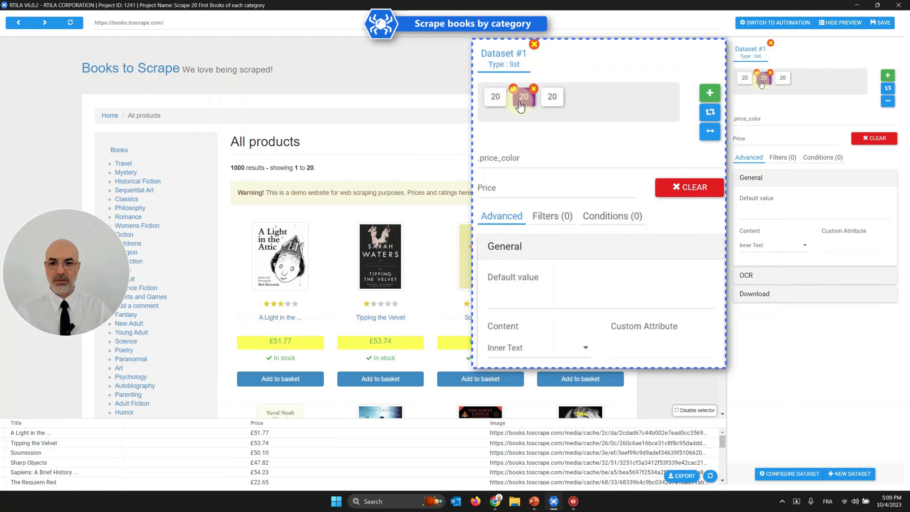
click(783, 79)
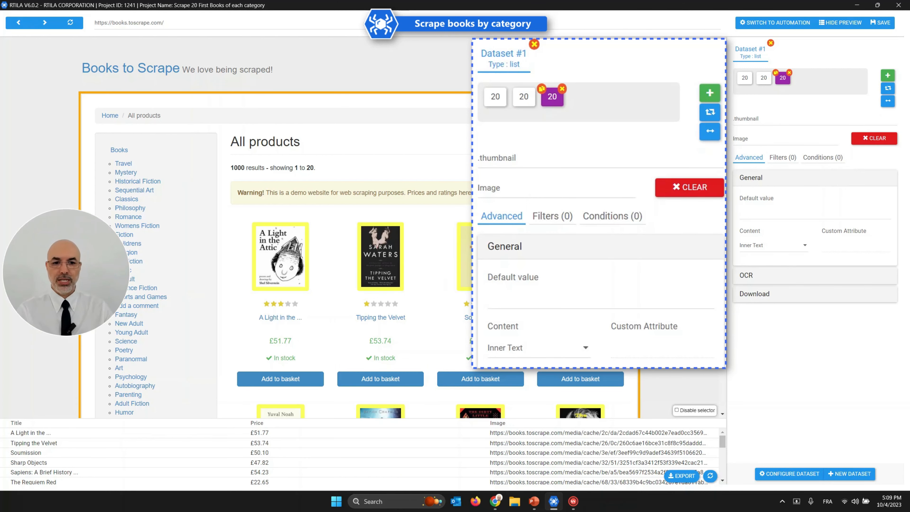
Disable the selector to open the Travel category, and check the Title, Price and Image selections against the books listed there
click(689, 411)
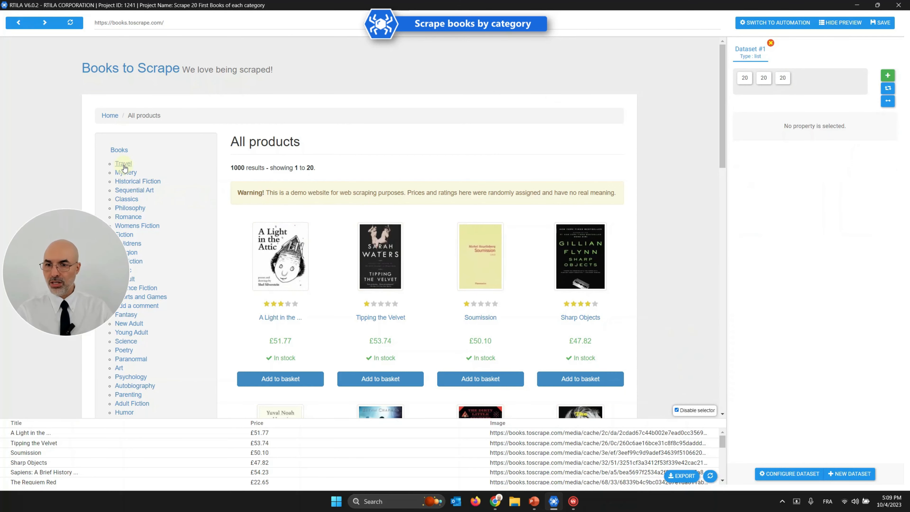
click(124, 165)
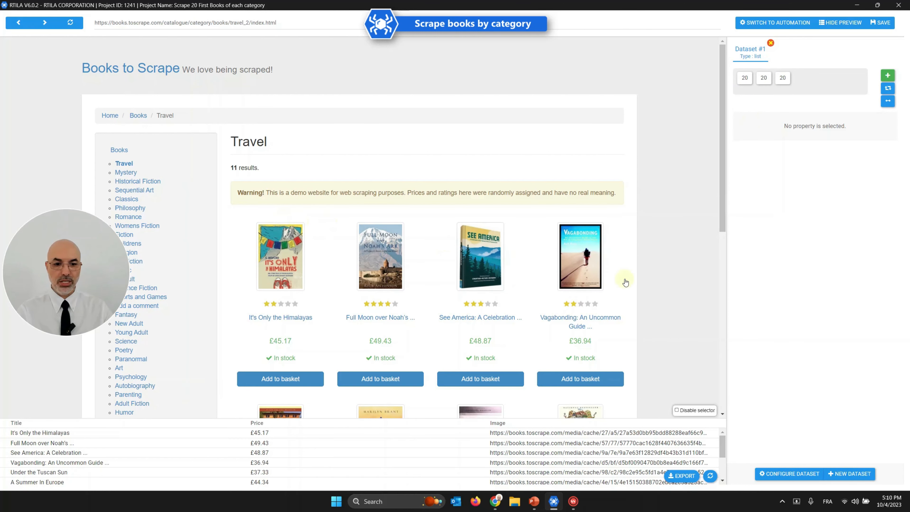
click(748, 82)
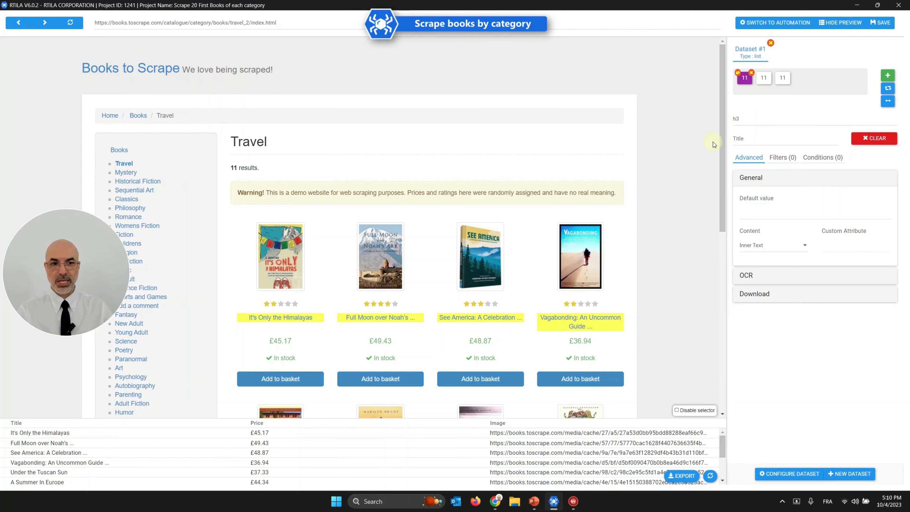
click(764, 78)
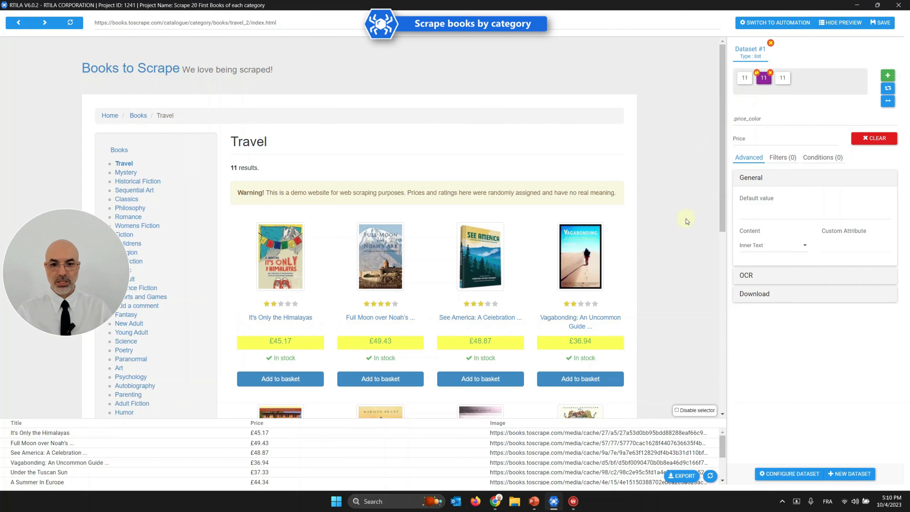
scroll(686, 218, down, 10)
scroll(686, 218, up, 5)
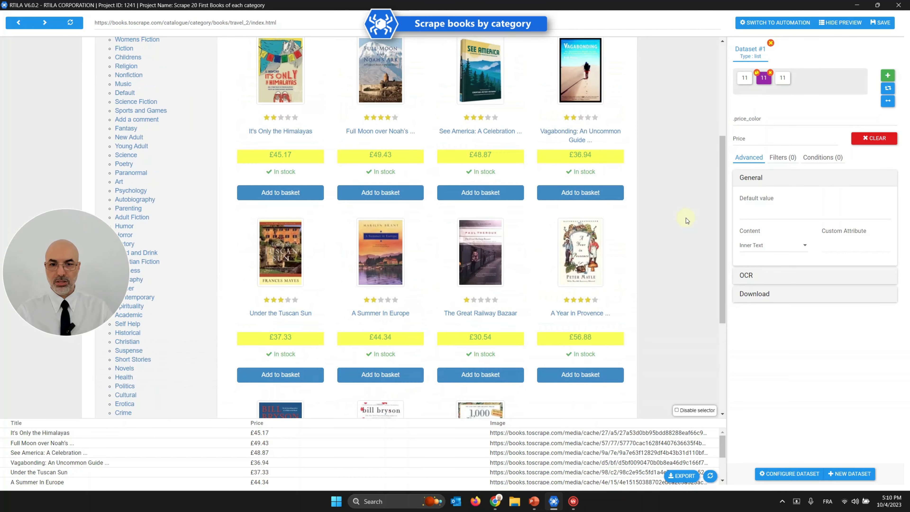
scroll(686, 217, up, 1)
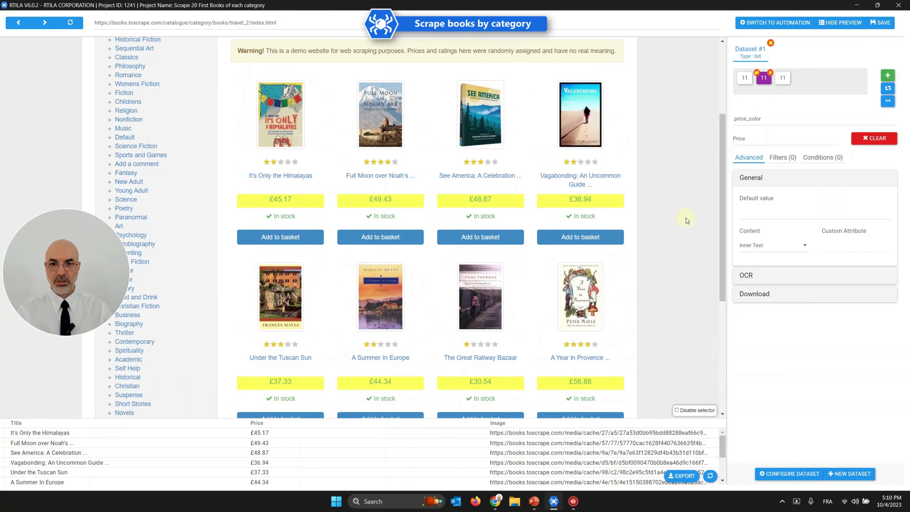
scroll(687, 218, down, 4)
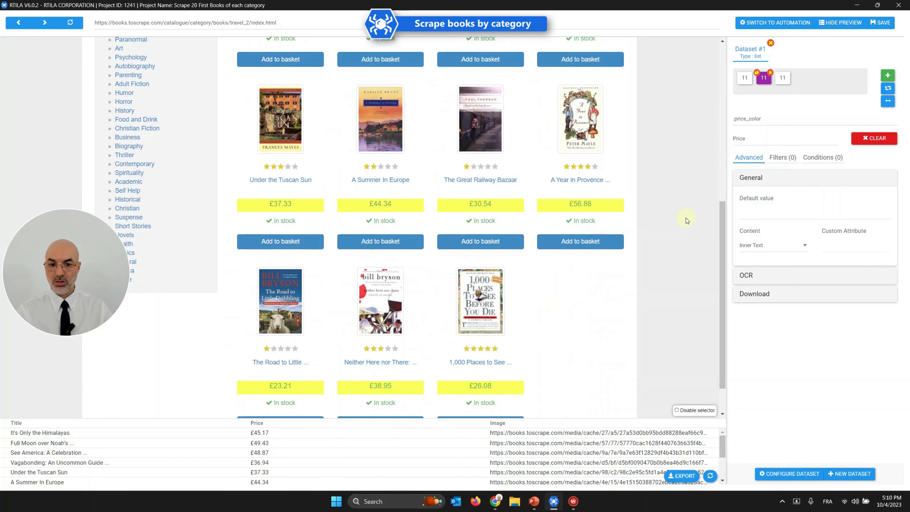
scroll(687, 218, down, 1)
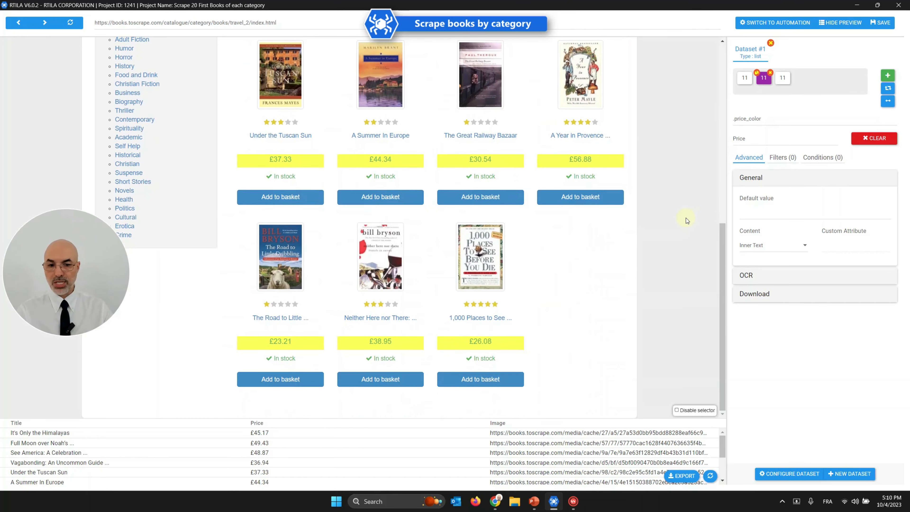
scroll(687, 218, up, 5)
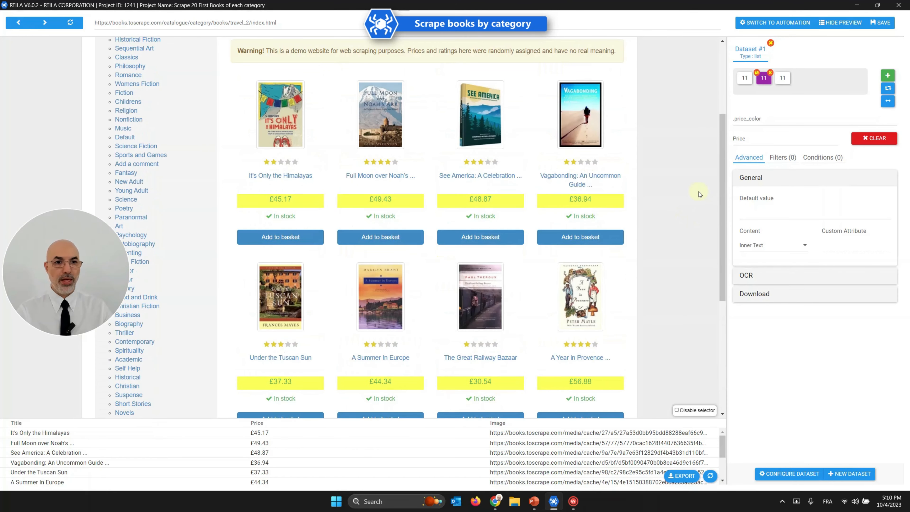
click(781, 81)
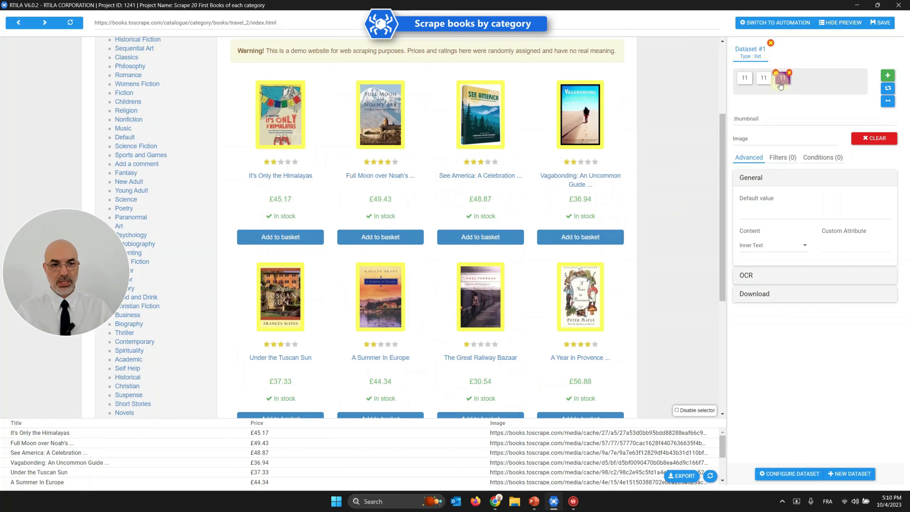
click(764, 79)
click(747, 80)
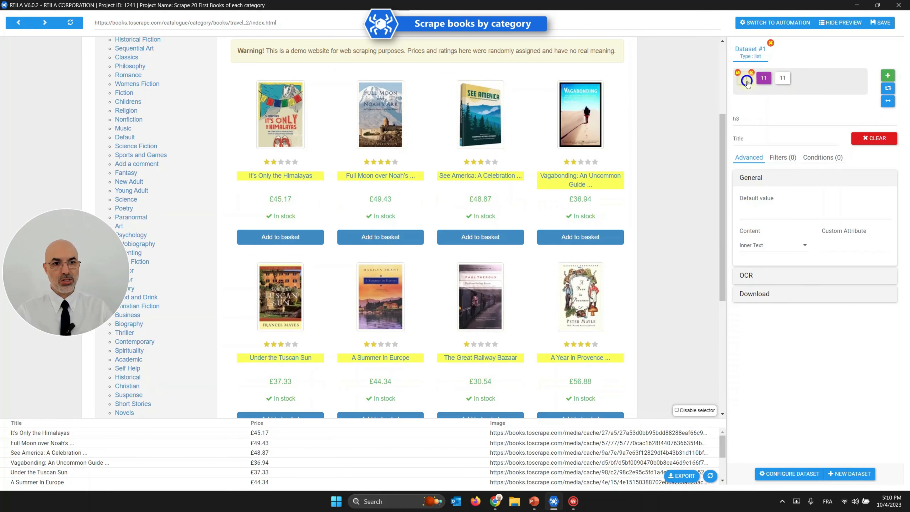
Disable the selector to open the Mystery category, and check that page's books against the Title, Price and Image properties
click(707, 414)
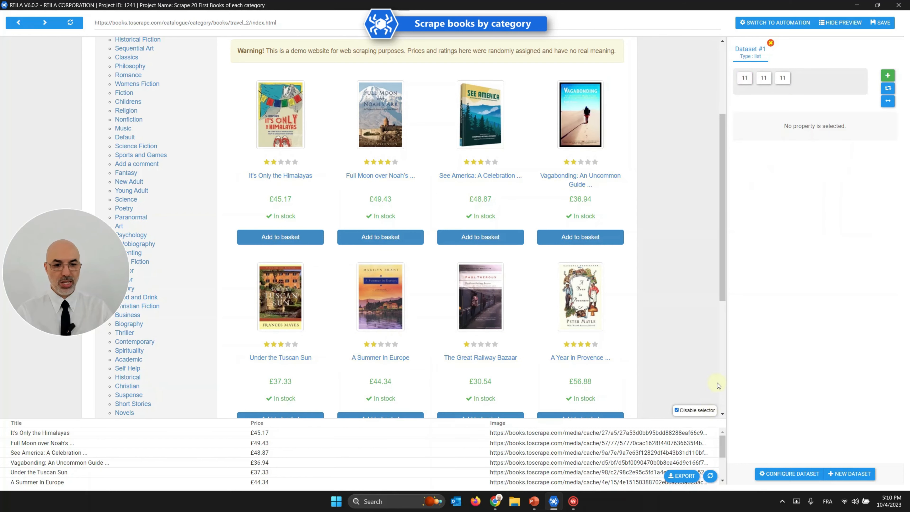
scroll(153, 174, up, 3)
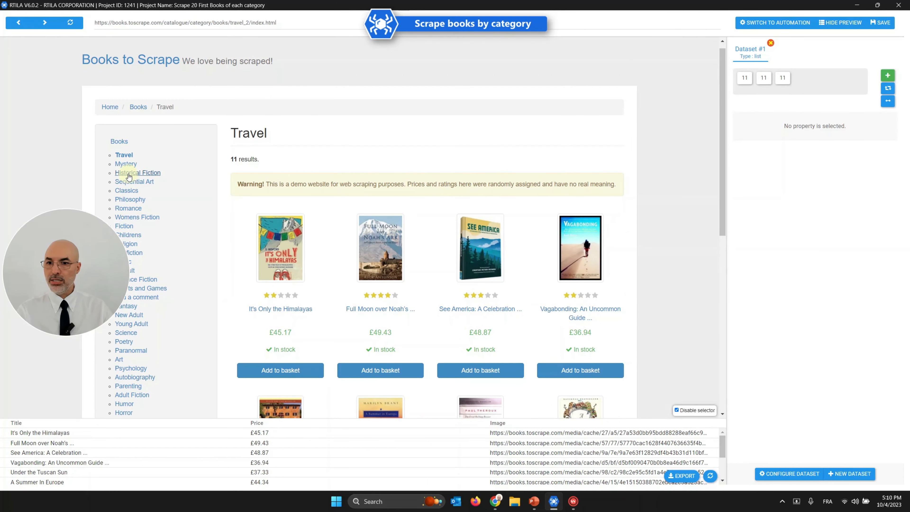
click(126, 165)
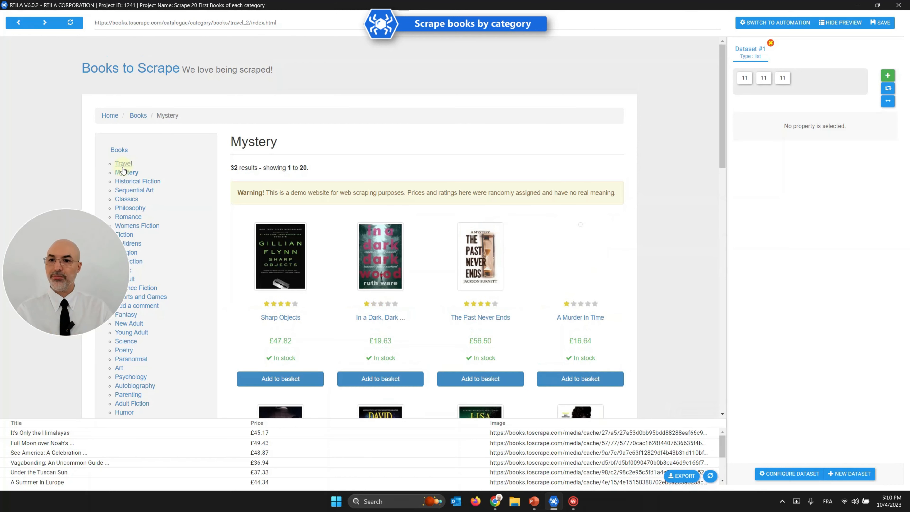
scroll(685, 186, down, 2)
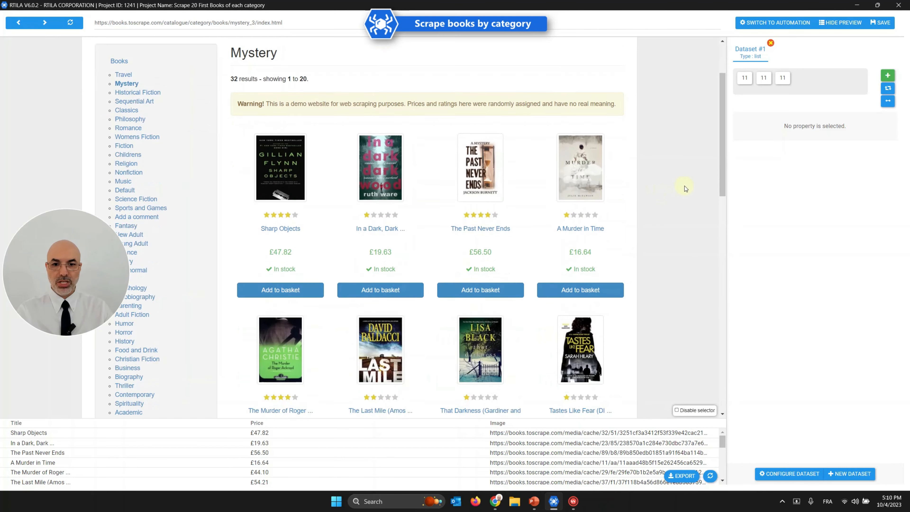
scroll(685, 186, down, 9)
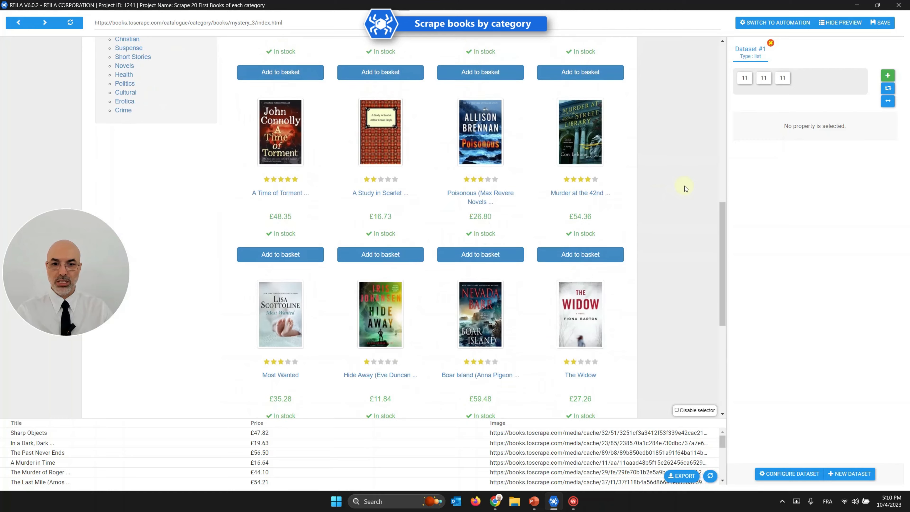
scroll(685, 185, down, 3)
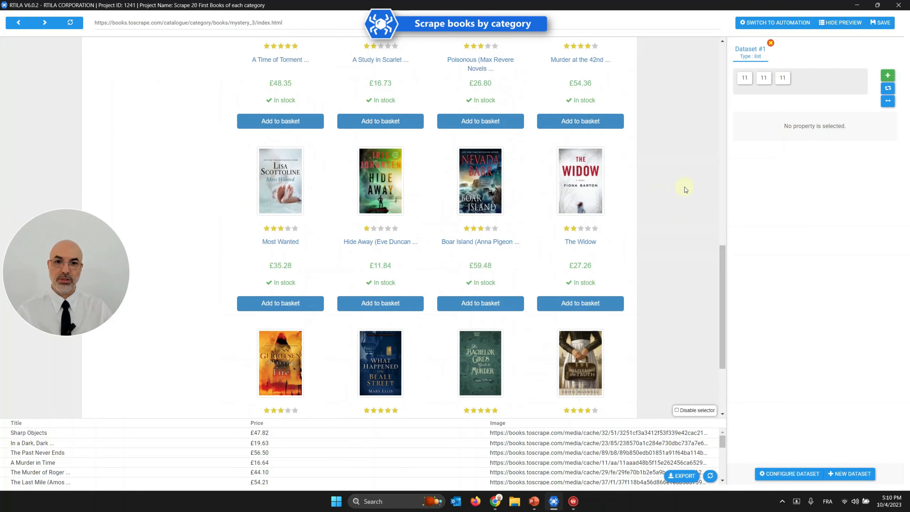
scroll(685, 187, down, 3)
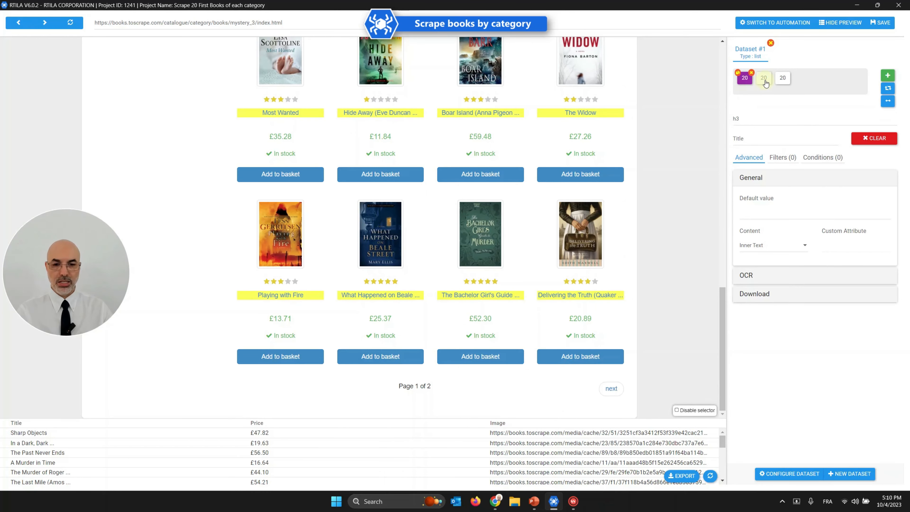
click(764, 78)
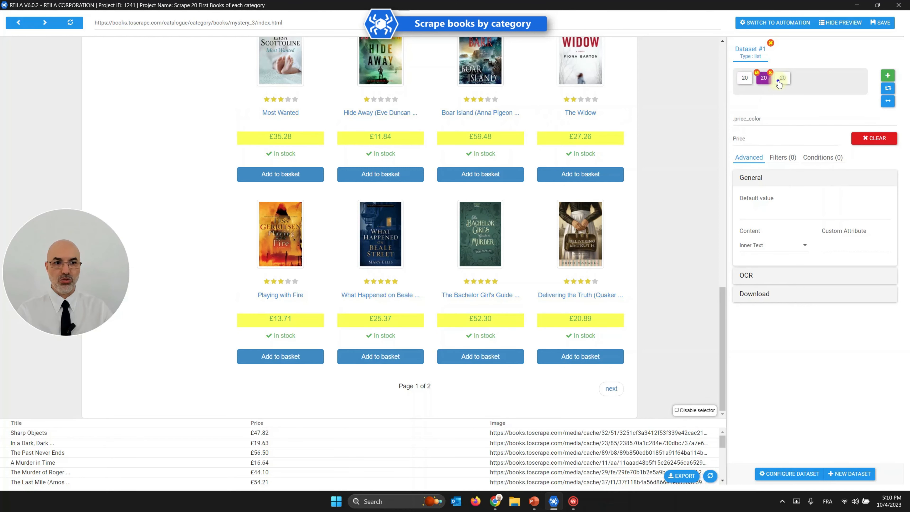
click(782, 79)
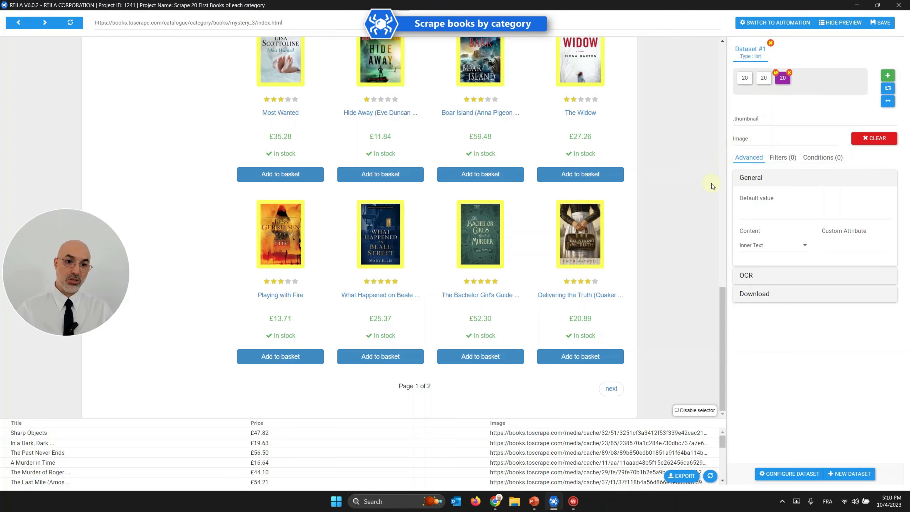
scroll(695, 222, up, 10)
scroll(696, 222, up, 5)
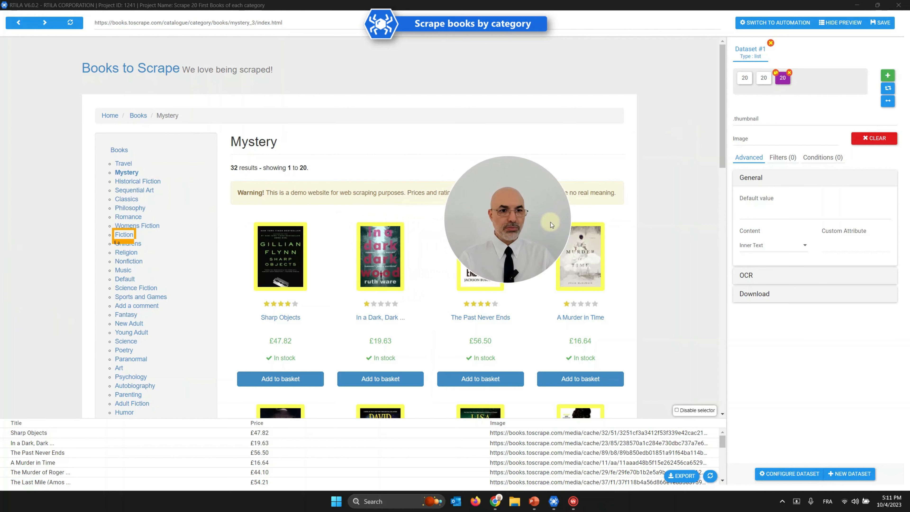
Switch the project to automation and delete the existing Extract results command
drag(225, 234, 71, 214)
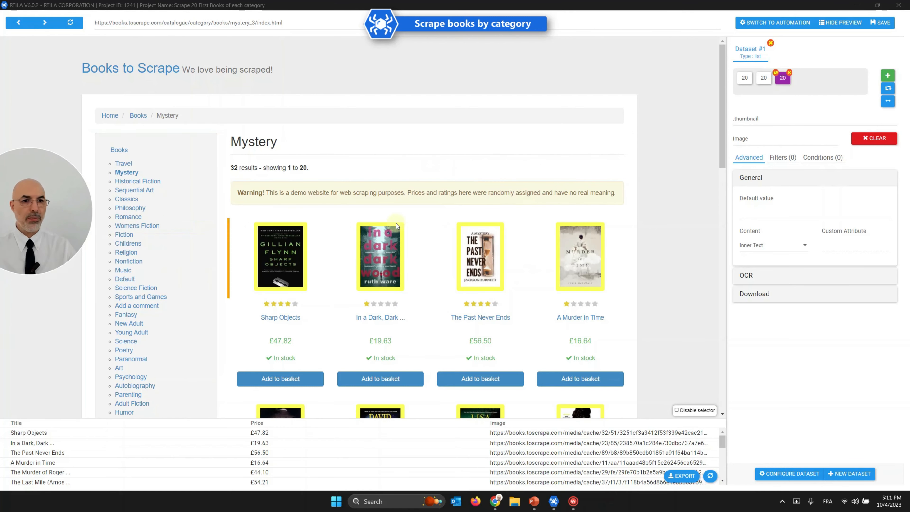
click(784, 26)
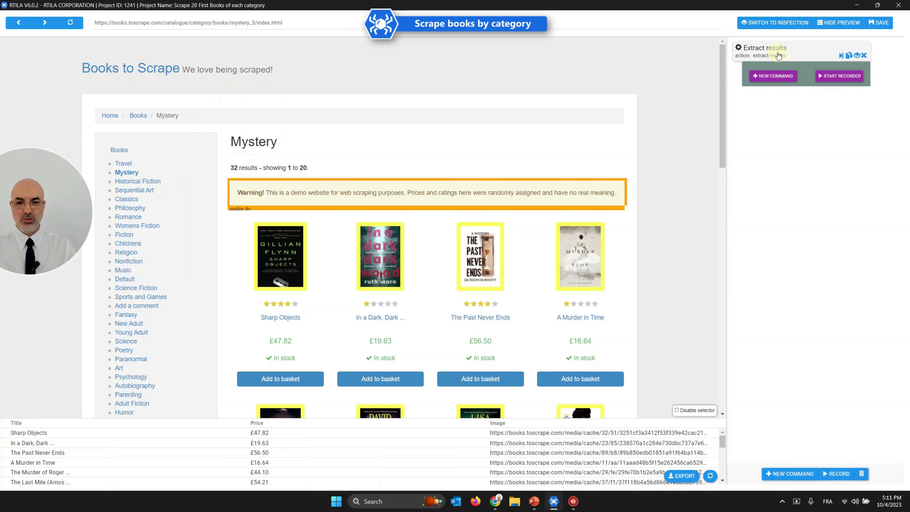
click(865, 56)
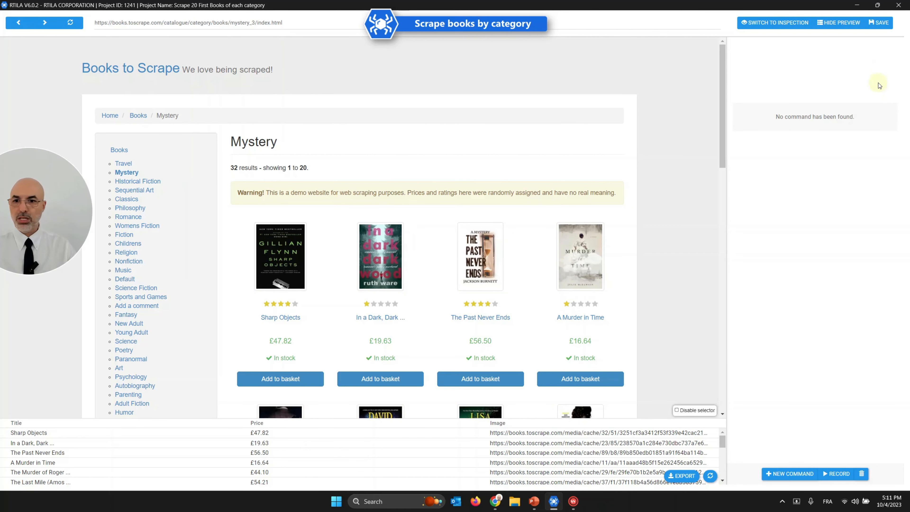
click(779, 26)
click(778, 25)
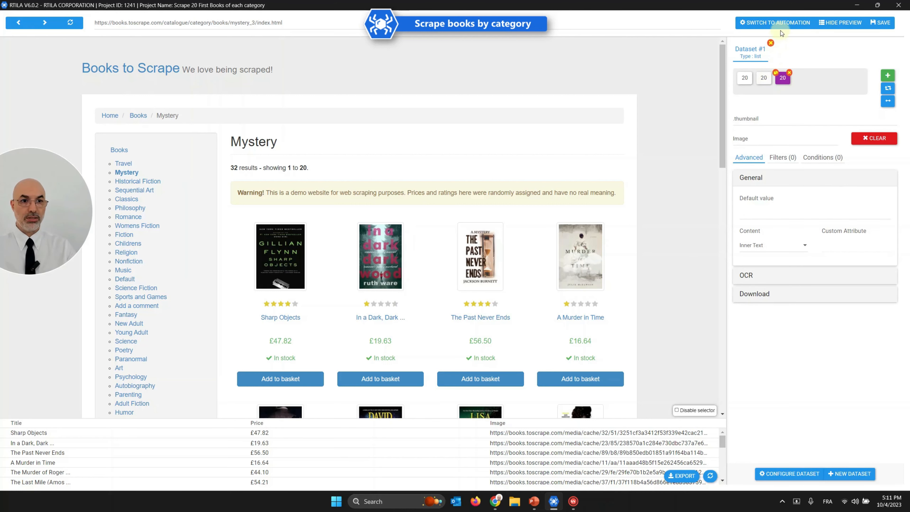
Add a Click on an element command and rename it "Click on Each Category"
click(791, 474)
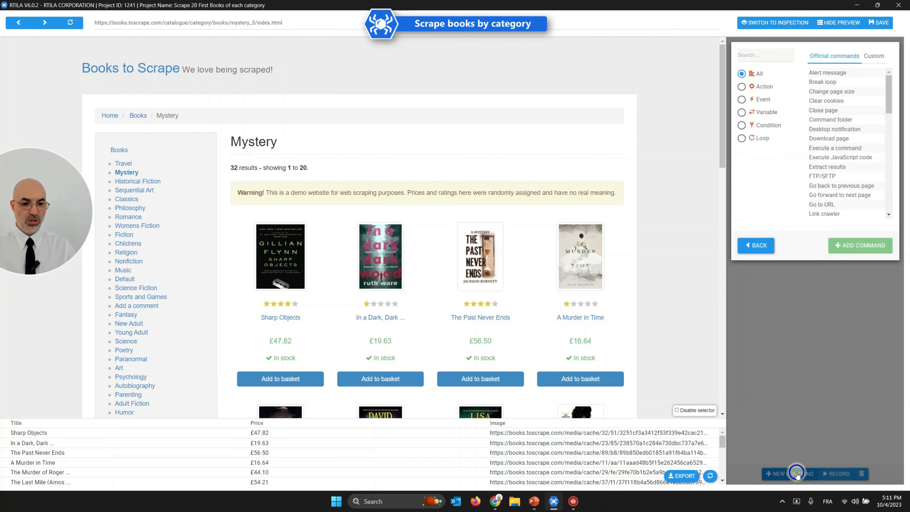
click(778, 56)
text(click)
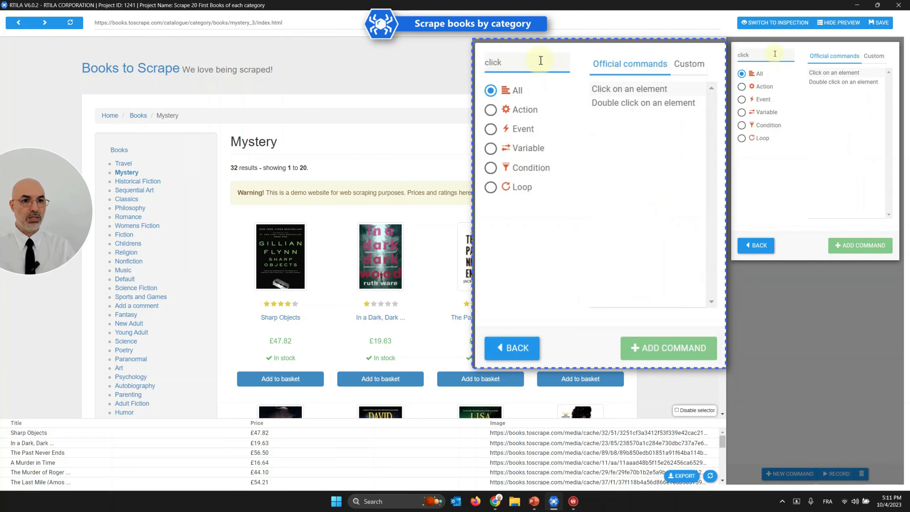
click(834, 73)
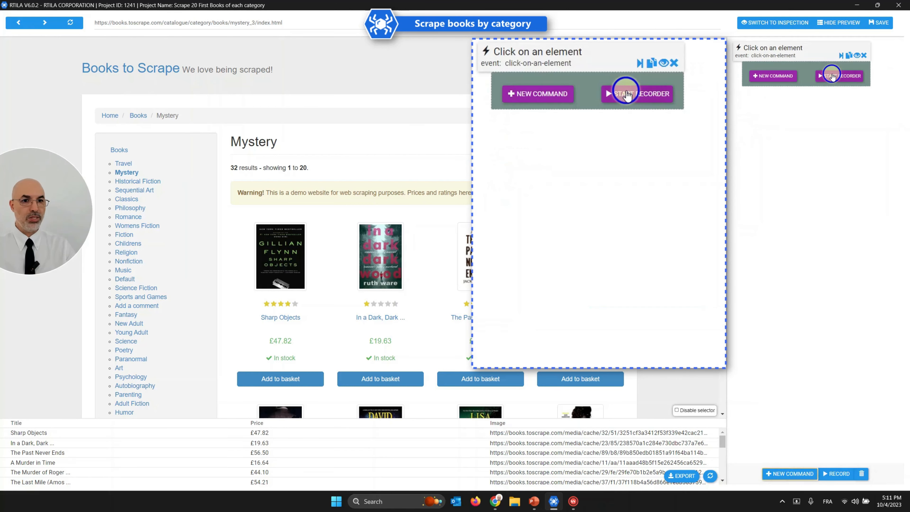
click(782, 49)
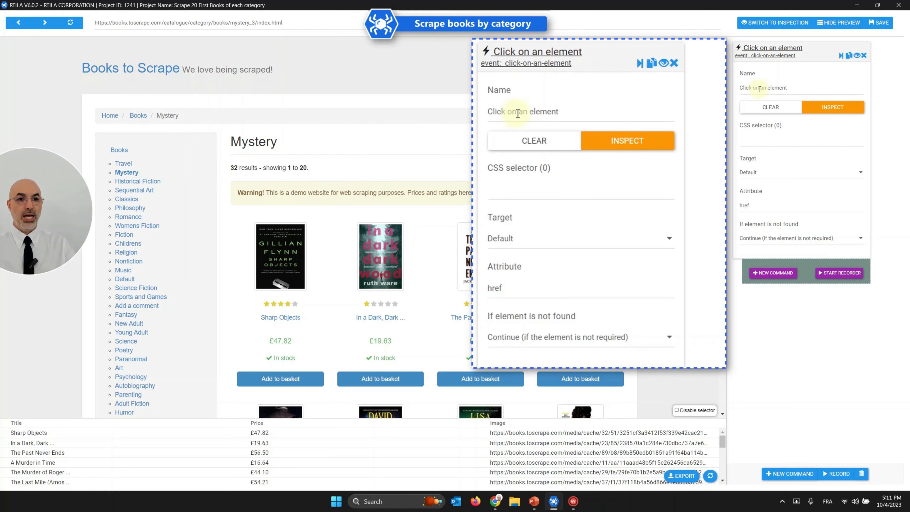
drag(520, 112, 575, 110)
text(Each Category)
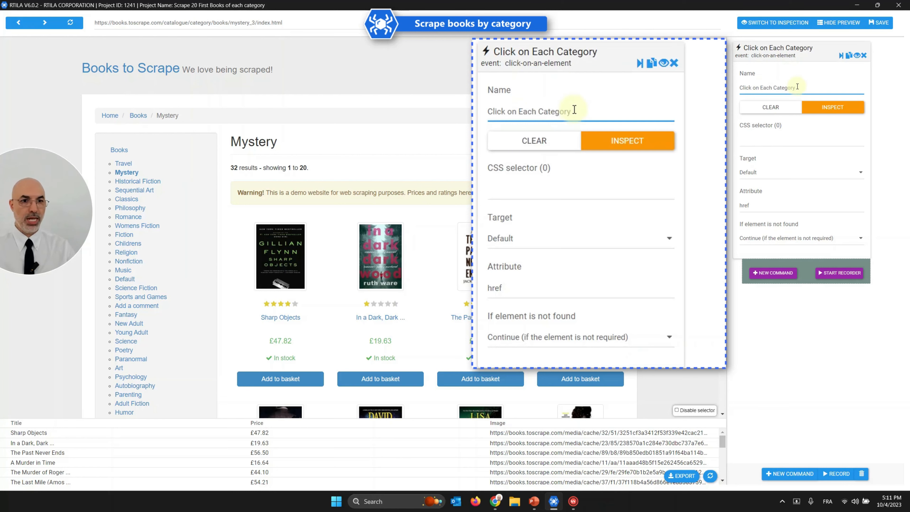
Pick the Travel category link for the command's CSS selector and exclude the Books to Scrape site title link
click(525, 188)
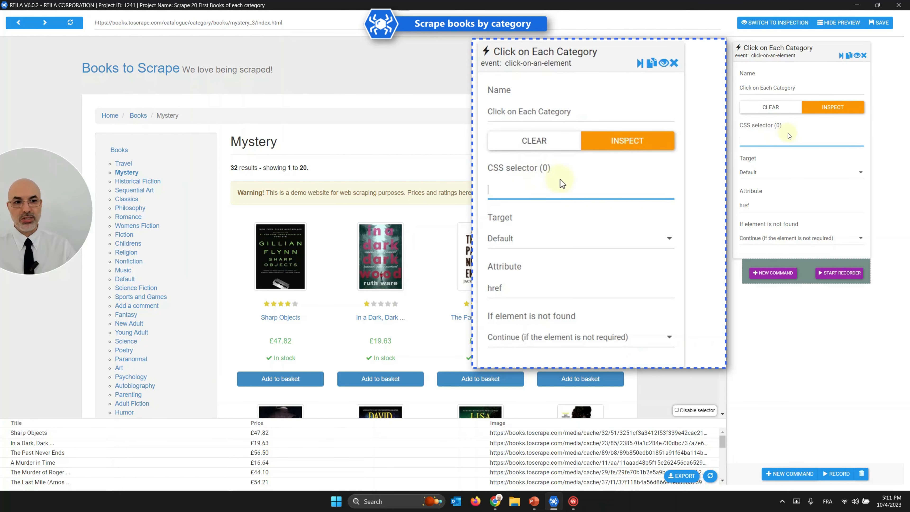
click(129, 166)
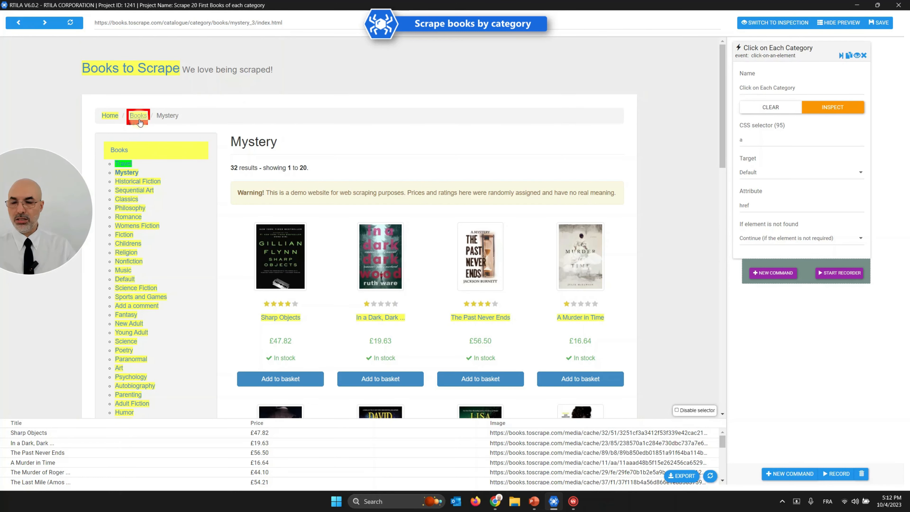
scroll(272, 186, down, 2)
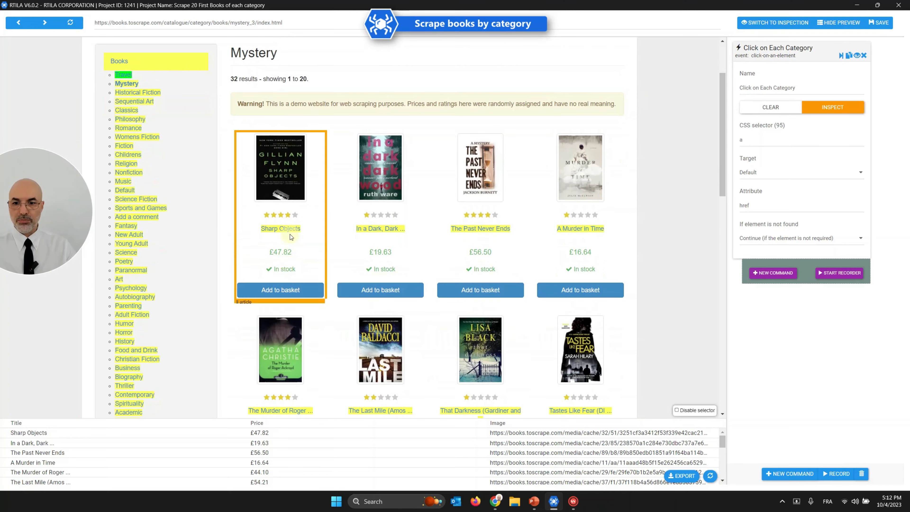
click(286, 232)
scroll(268, 258, down, 4)
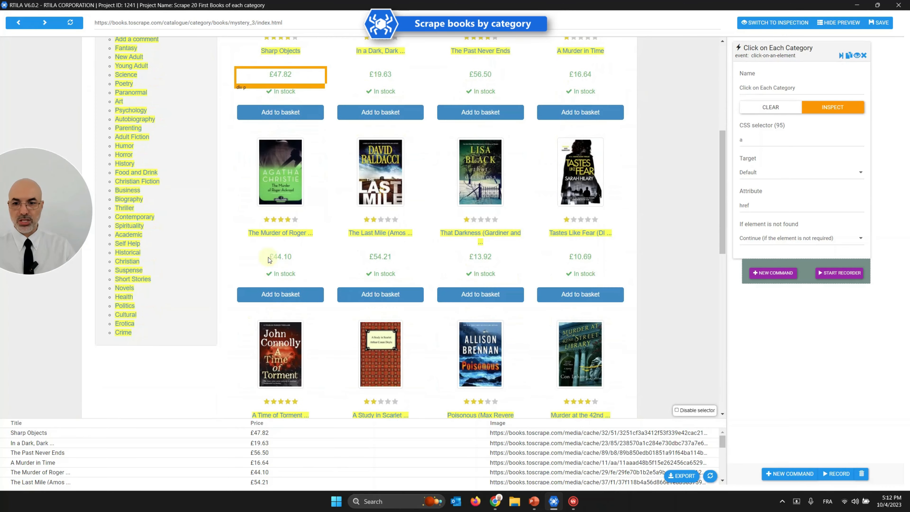
scroll(268, 258, up, 4)
scroll(268, 257, down, 5)
scroll(268, 258, up, 7)
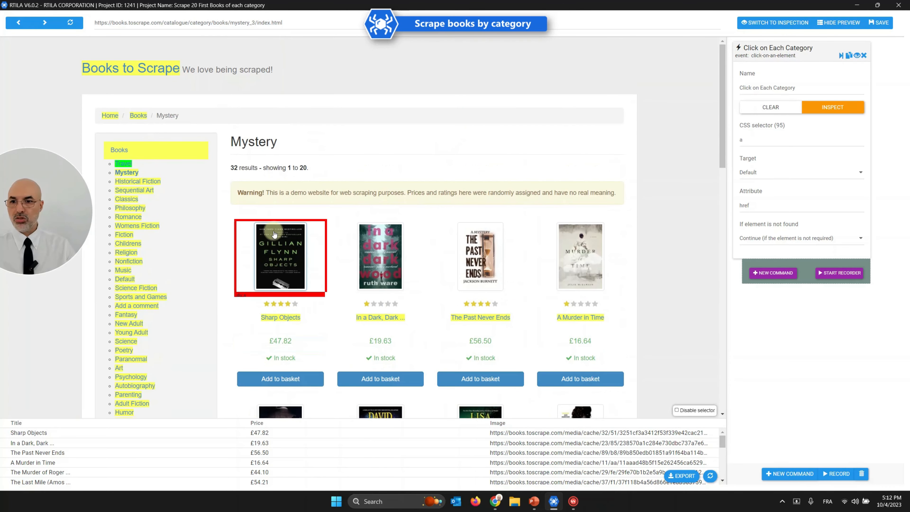
click(145, 71)
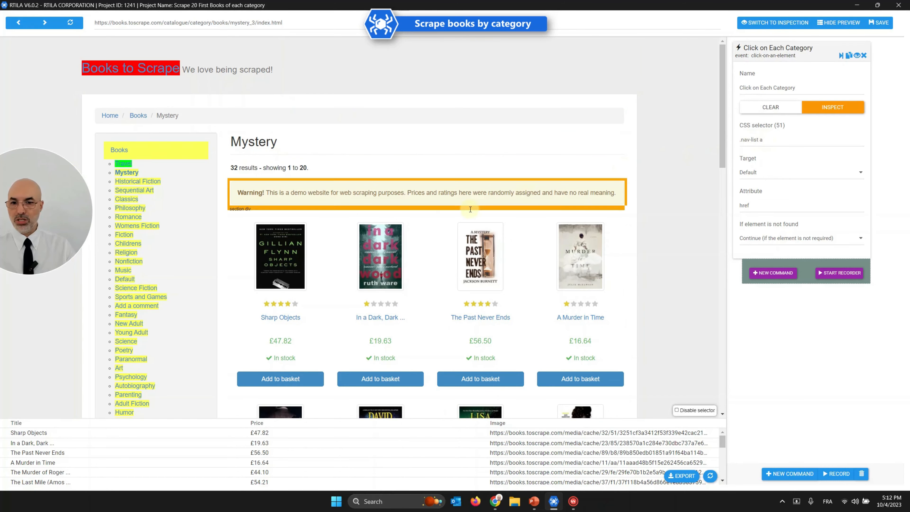
Exclude the Books heading above the category list from the CSS selector and check the highlighted category links
scroll(247, 215, down, 5)
scroll(247, 215, down, 12)
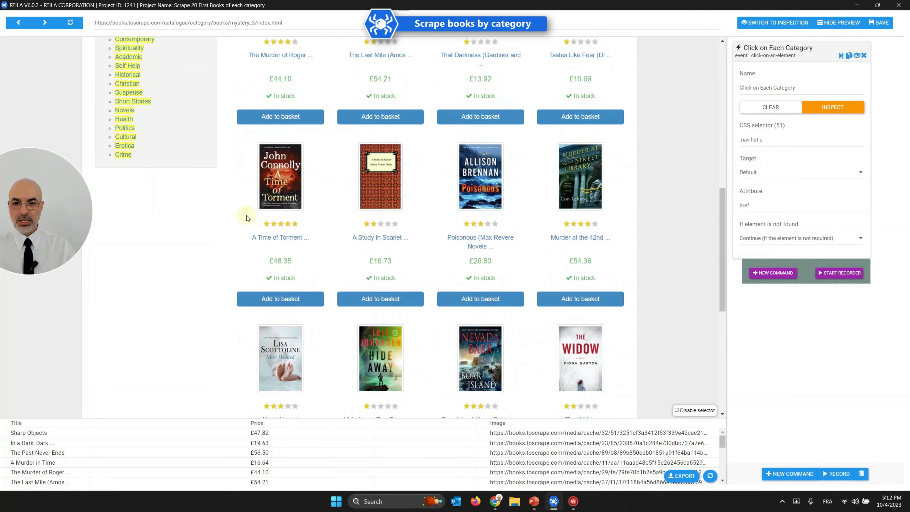
scroll(247, 216, up, 15)
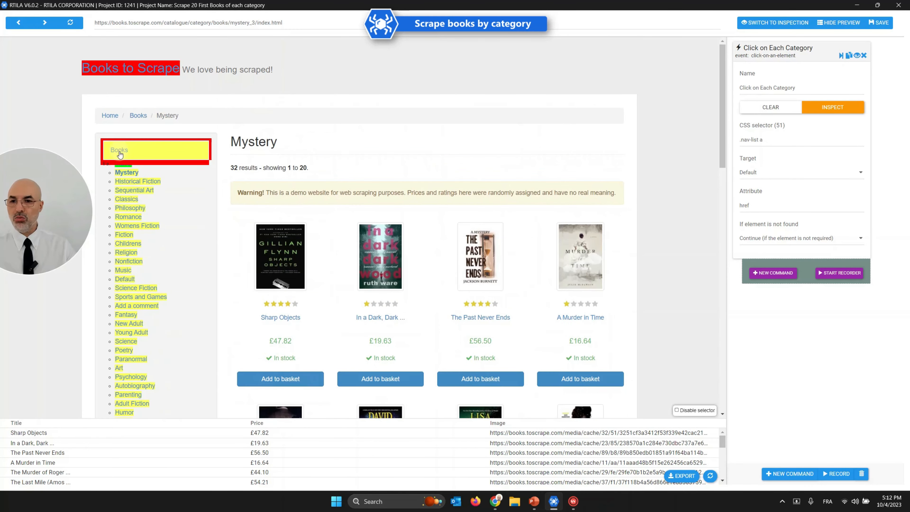
click(137, 152)
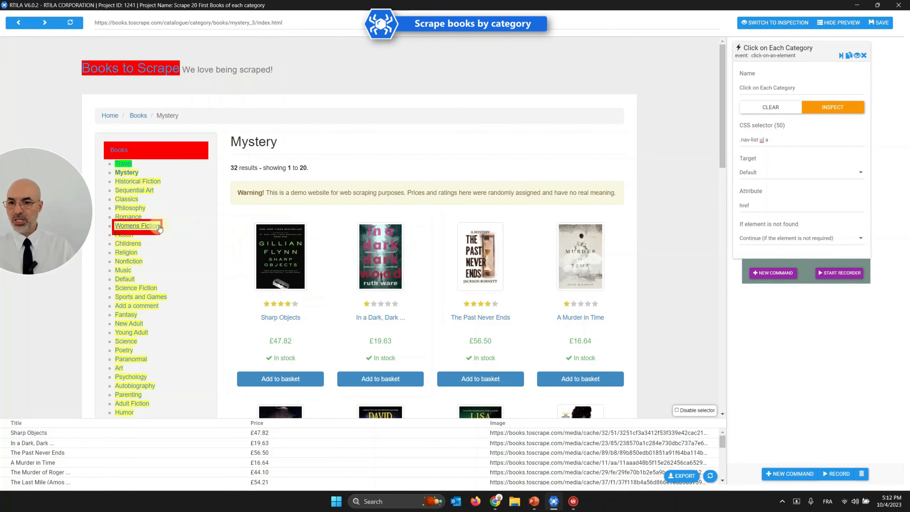
scroll(144, 226, down, 5)
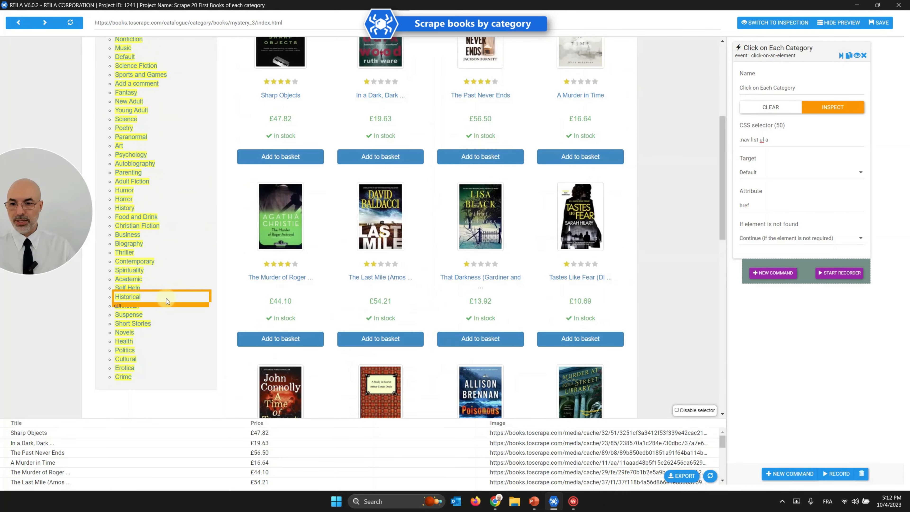
scroll(166, 299, up, 3)
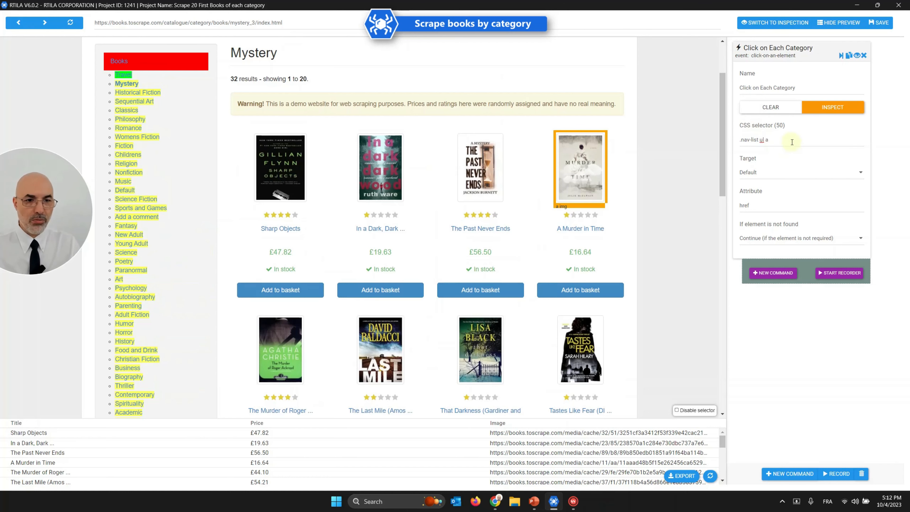
Collapse the settings of the Click on Each Category command and save the project
click(794, 50)
click(793, 50)
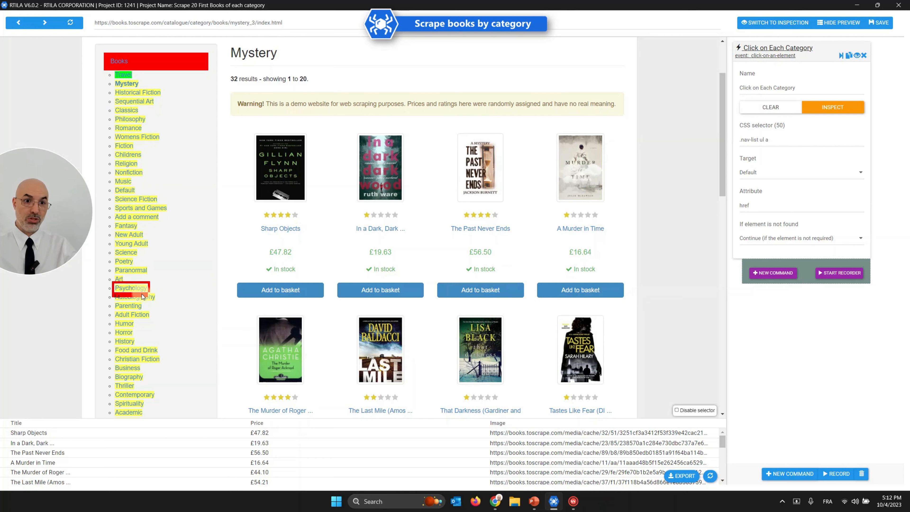
click(879, 24)
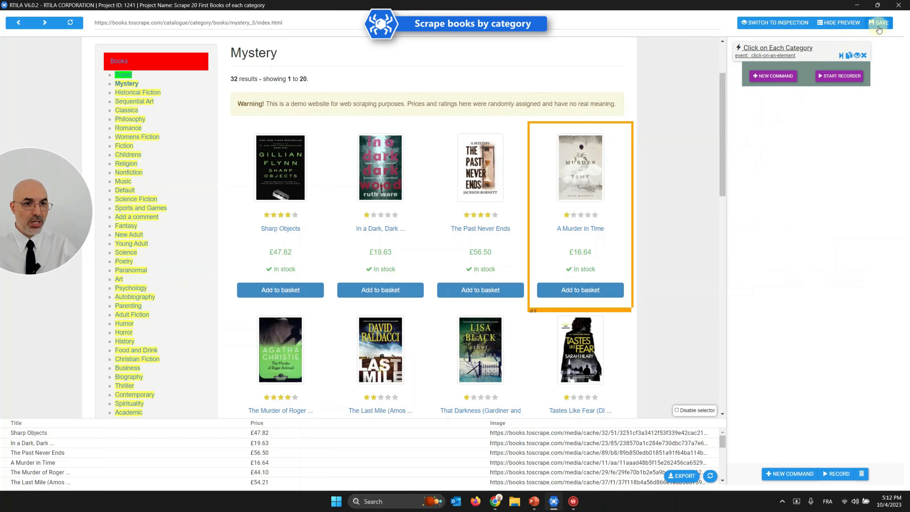
click(777, 58)
click(778, 57)
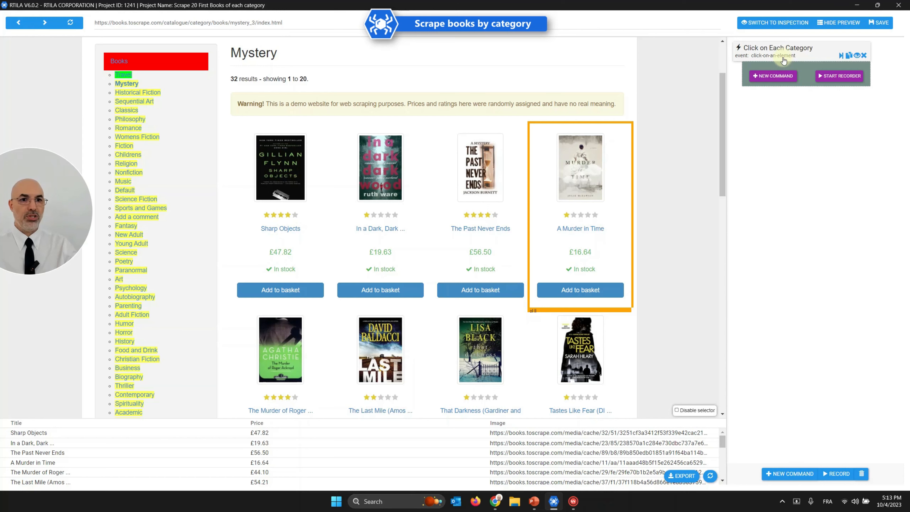
click(783, 60)
click(783, 55)
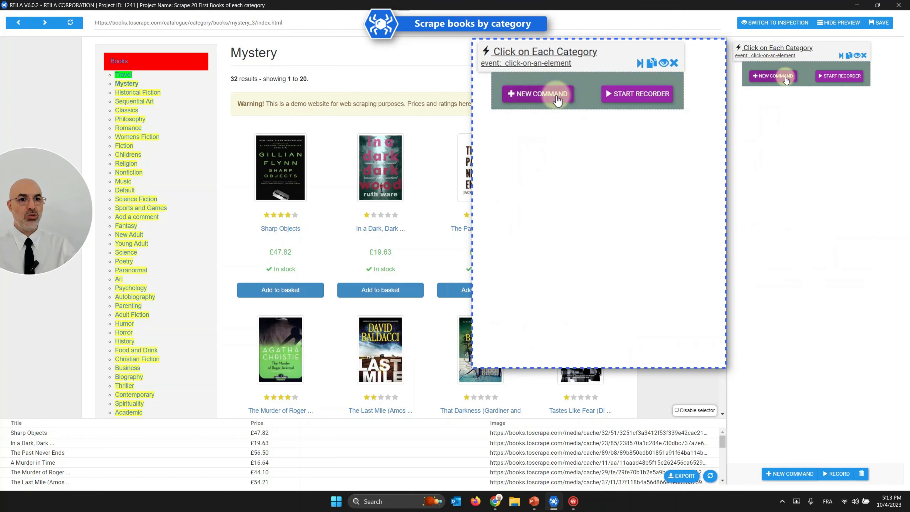
Add a Wait navigation command nested under Click on Each Category and collapse its settings
click(775, 76)
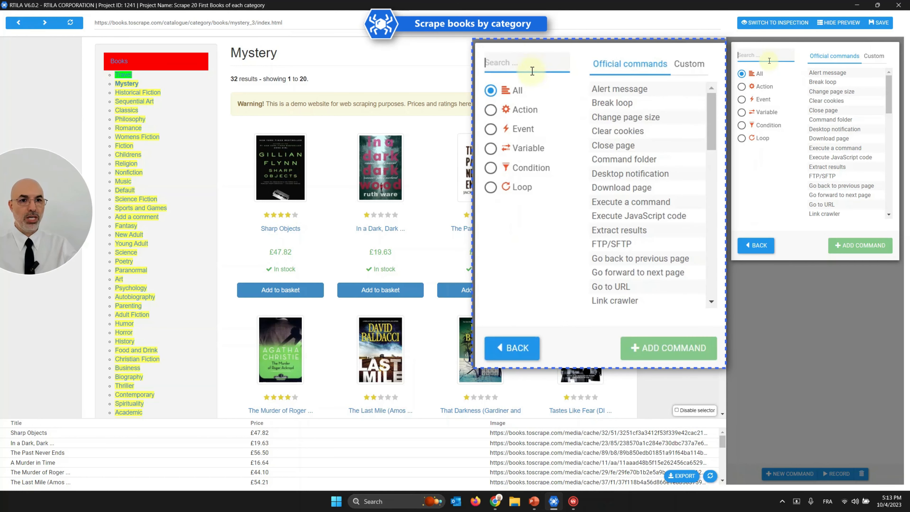
text(wait)
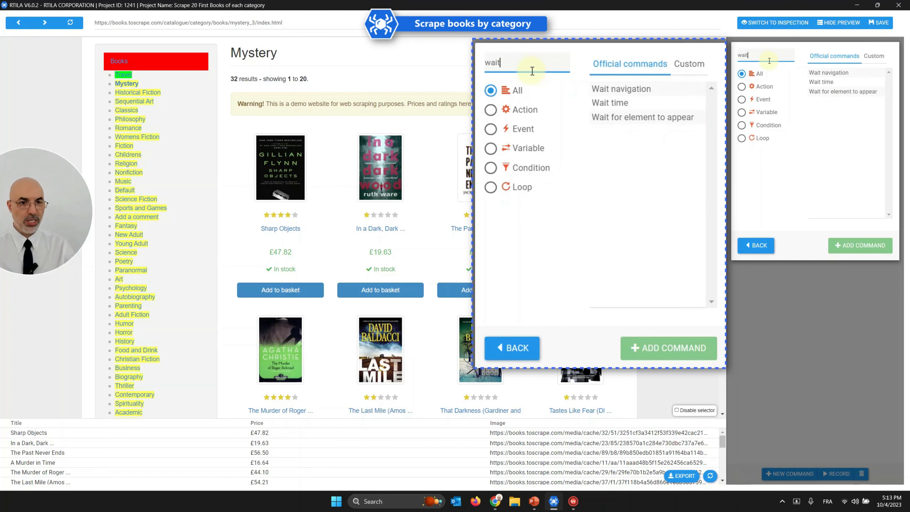
click(827, 73)
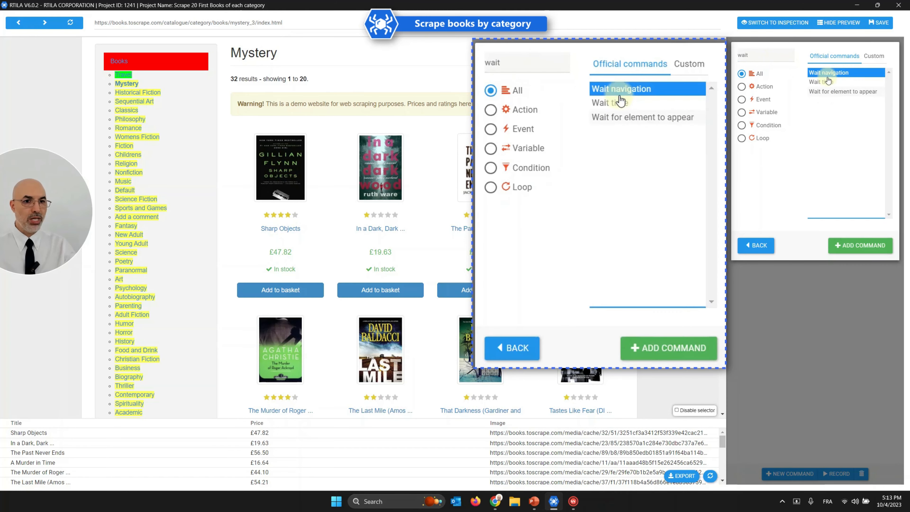
click(859, 245)
click(784, 76)
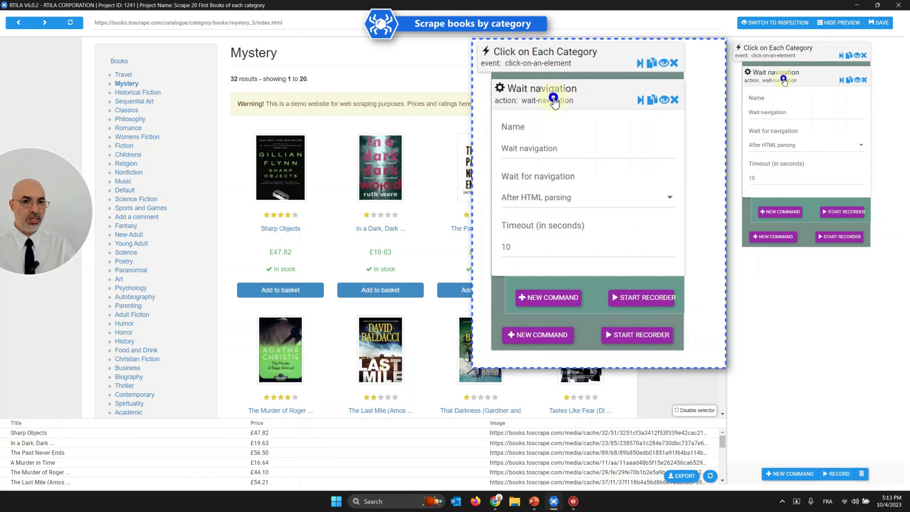
click(785, 82)
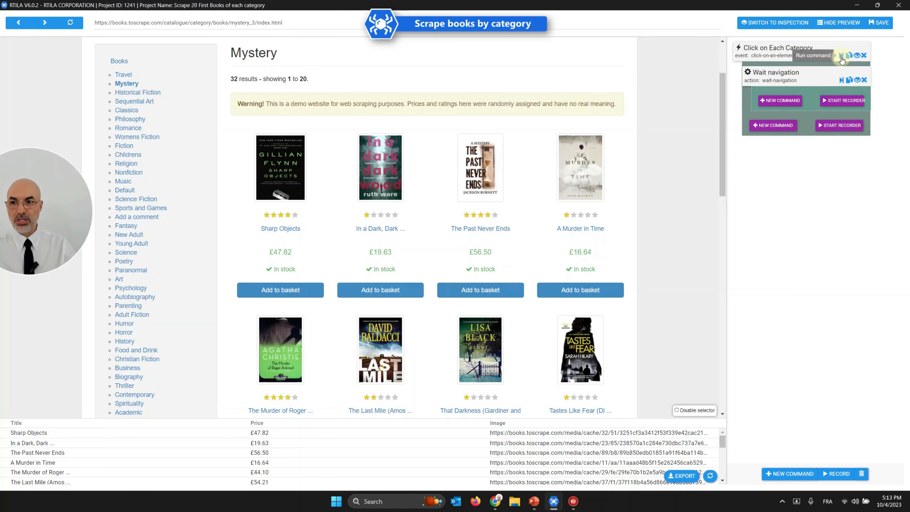
Run the Click on Each Category command as a test and review its CSS selector settings
click(842, 56)
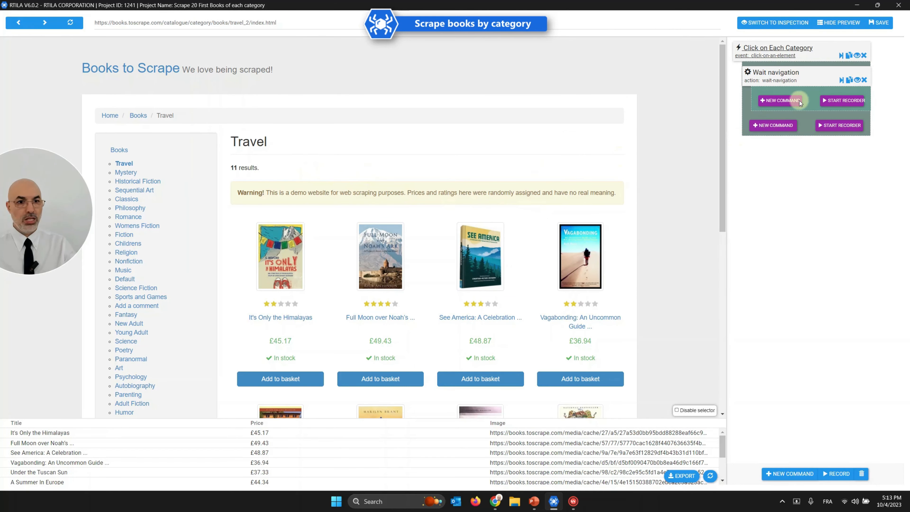
click(788, 52)
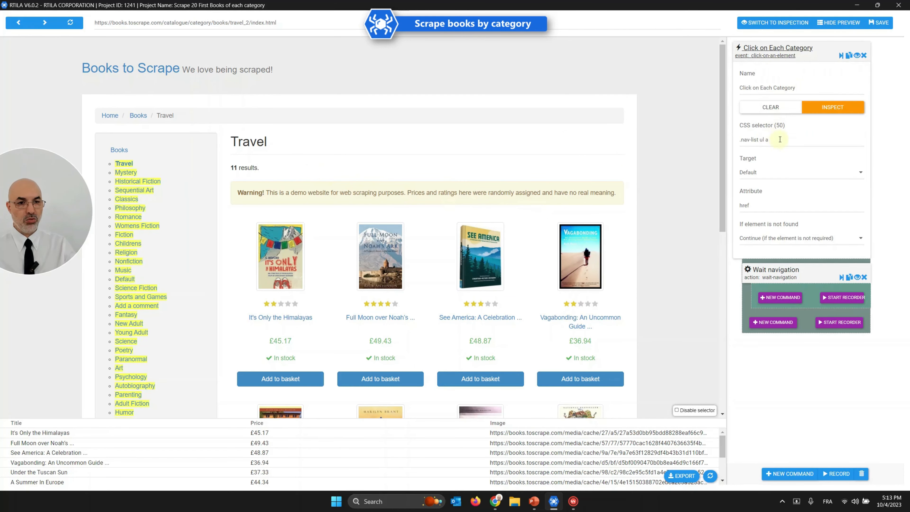
click(787, 54)
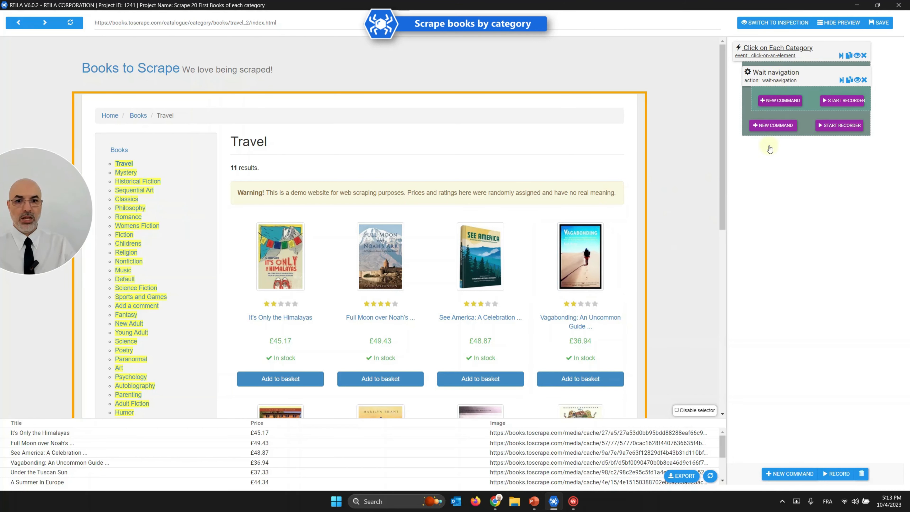
Add an Extract results command nested under Wait navigation
click(785, 100)
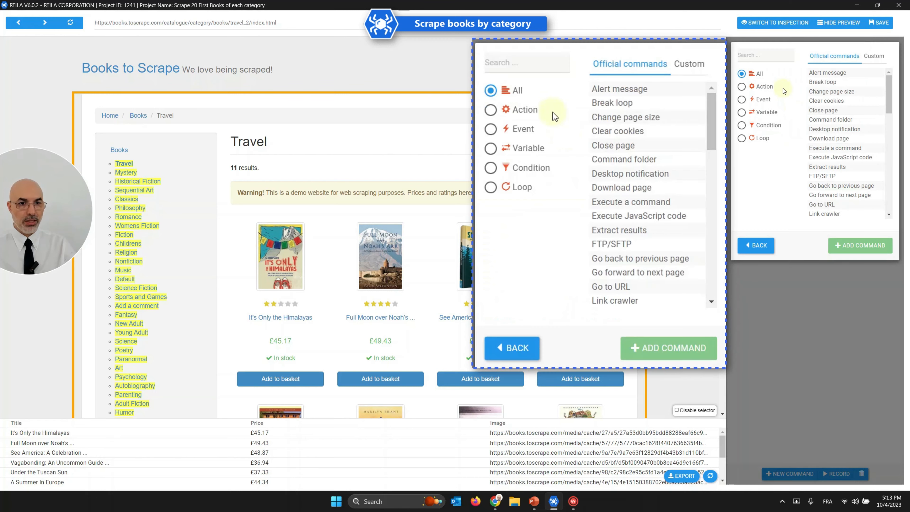
text(extrac)
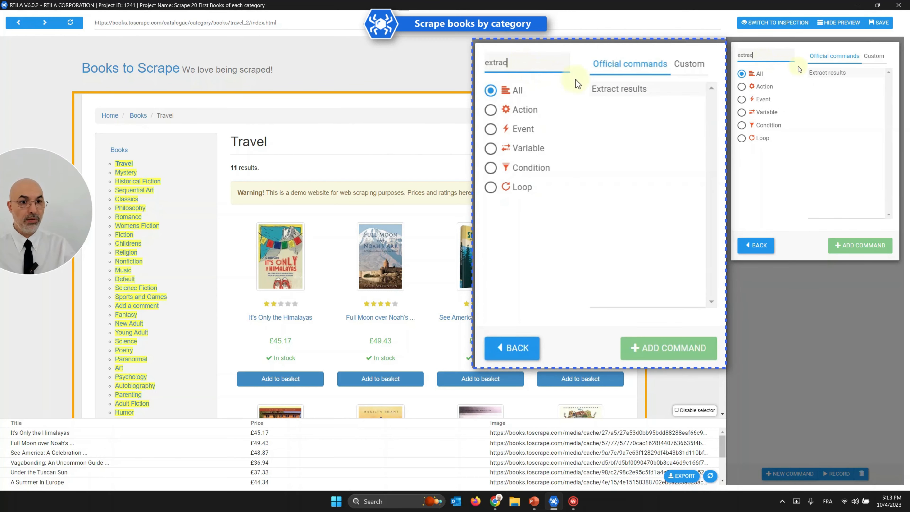
double_click(824, 72)
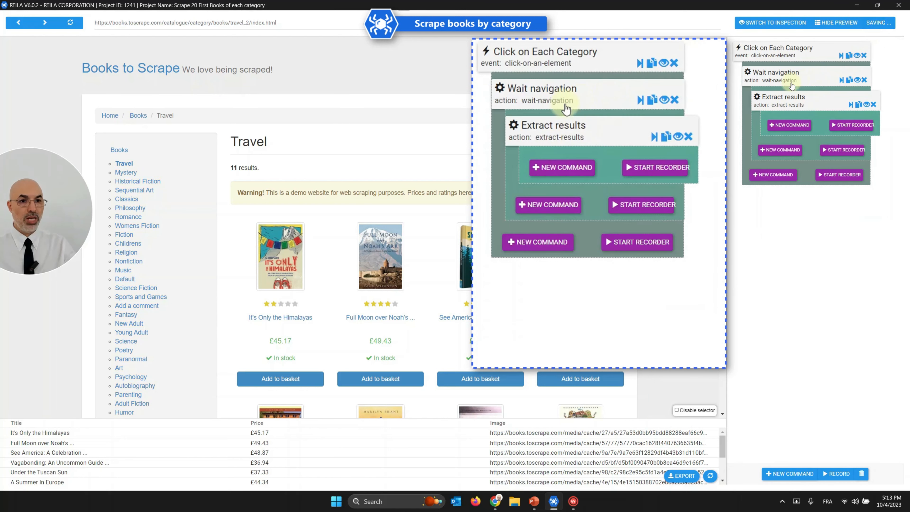
Switch to inspection and check the Title, Price and Image properties of Dataset #1 against the Travel category page
click(787, 23)
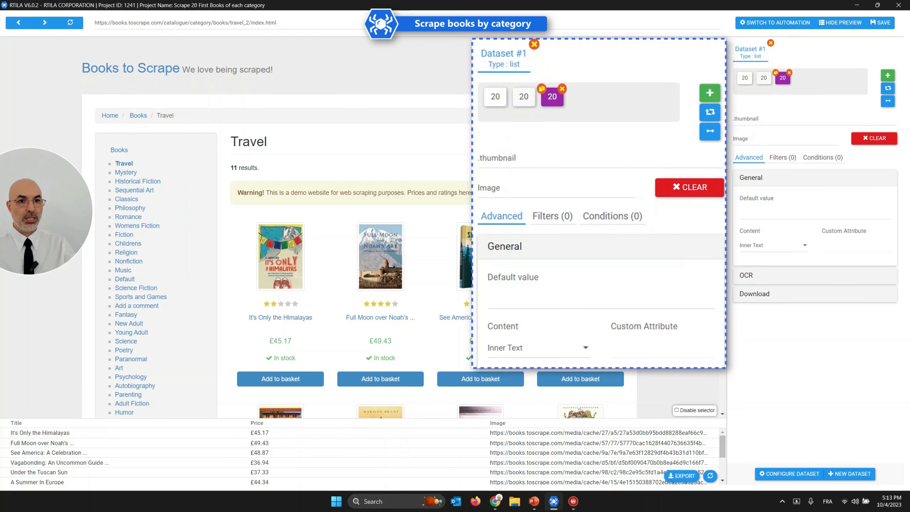
click(747, 78)
click(524, 100)
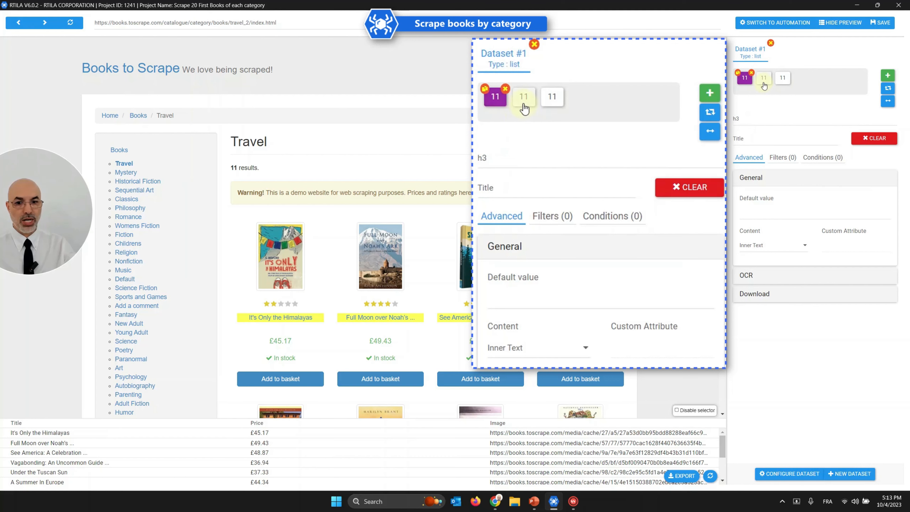
click(561, 104)
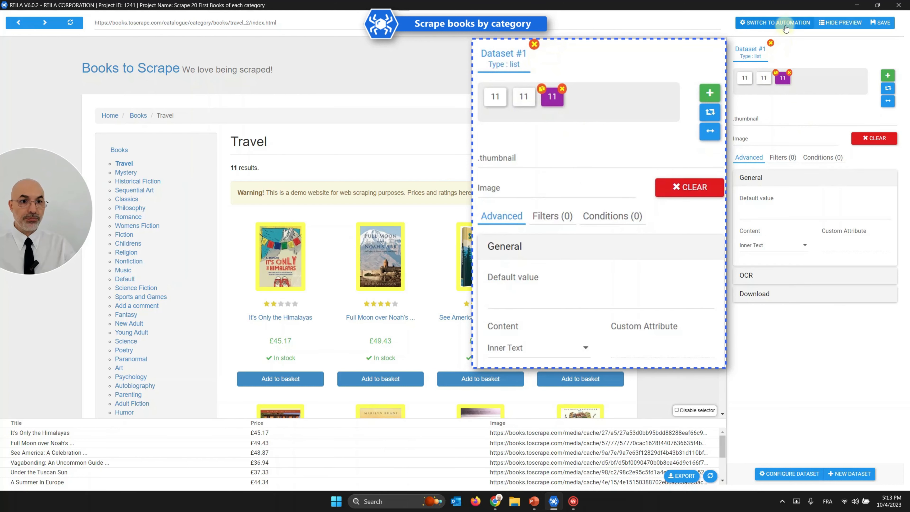
Return to the automation and review the settings of the Click on Each Category command
click(776, 22)
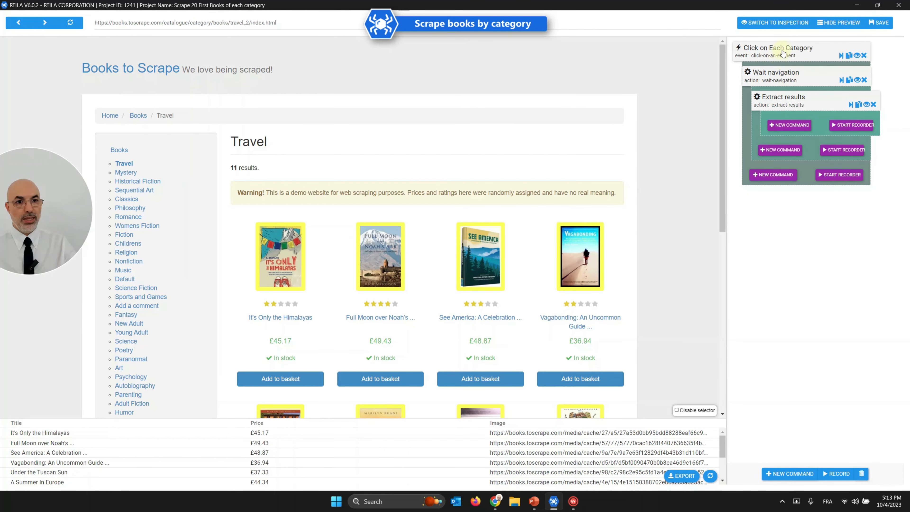
click(782, 50)
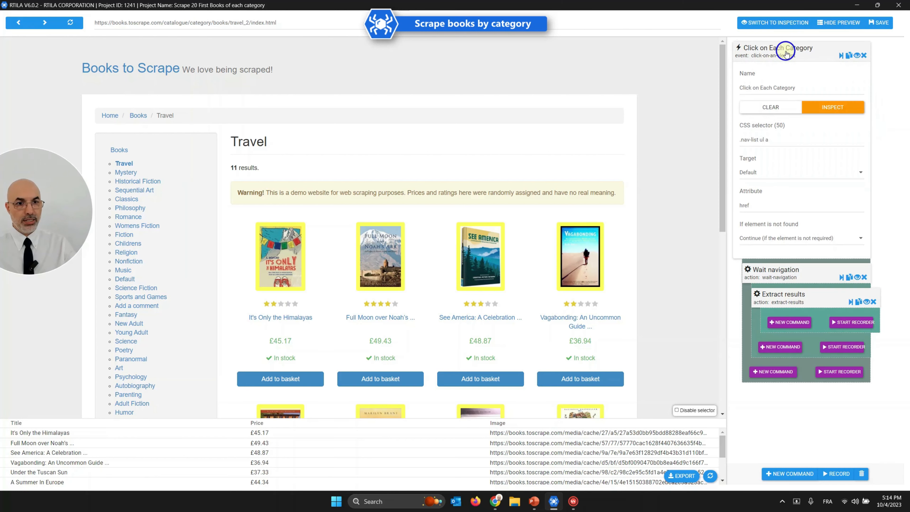
click(774, 57)
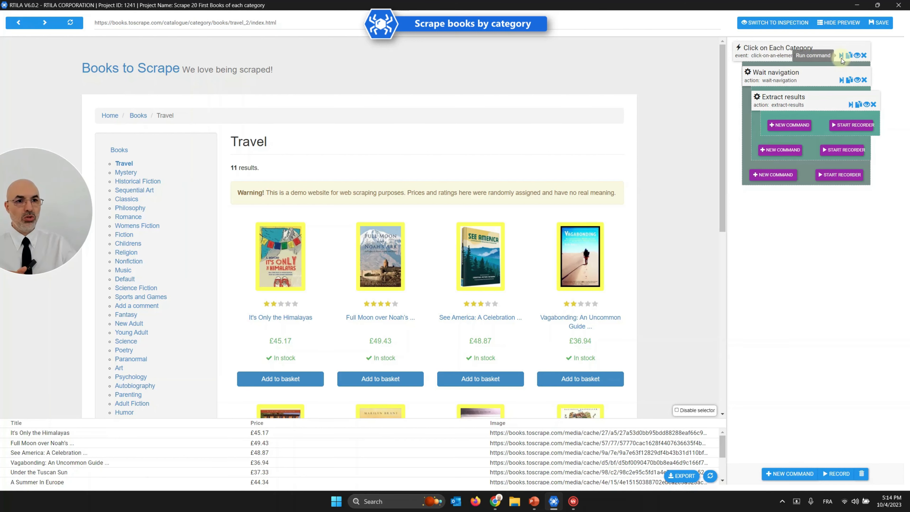
click(826, 61)
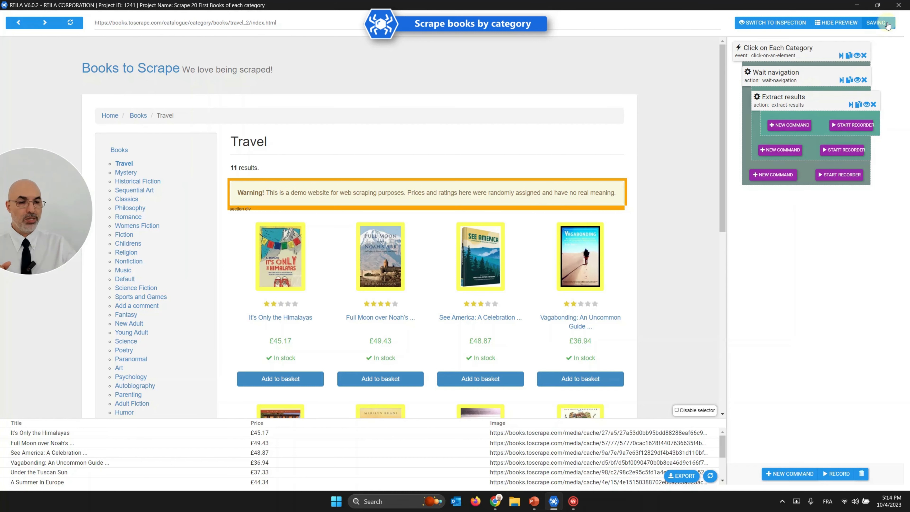
Close the project editor and run the Scrape 20 First Books of each category project locally
click(899, 6)
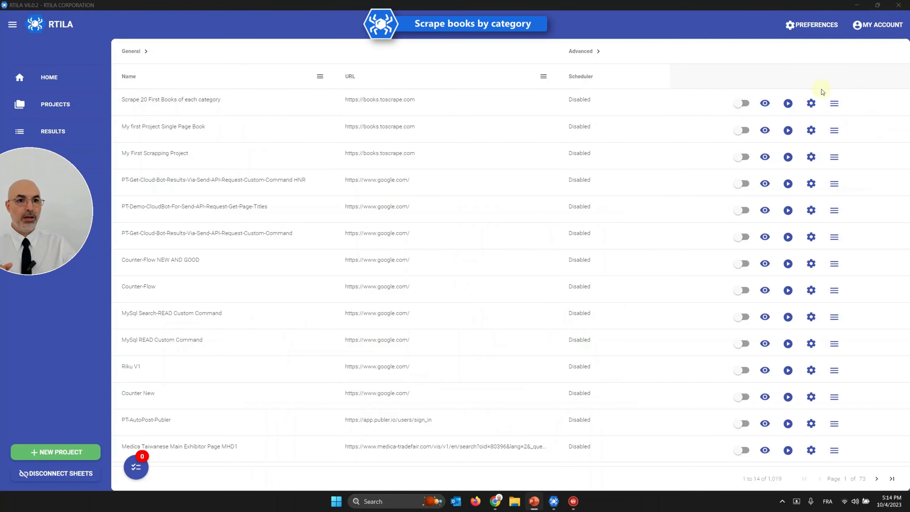
click(790, 105)
click(812, 104)
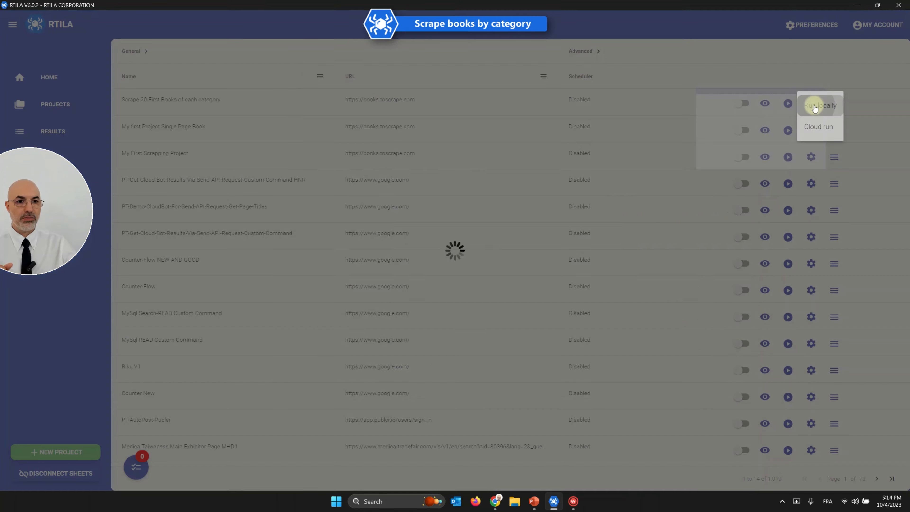
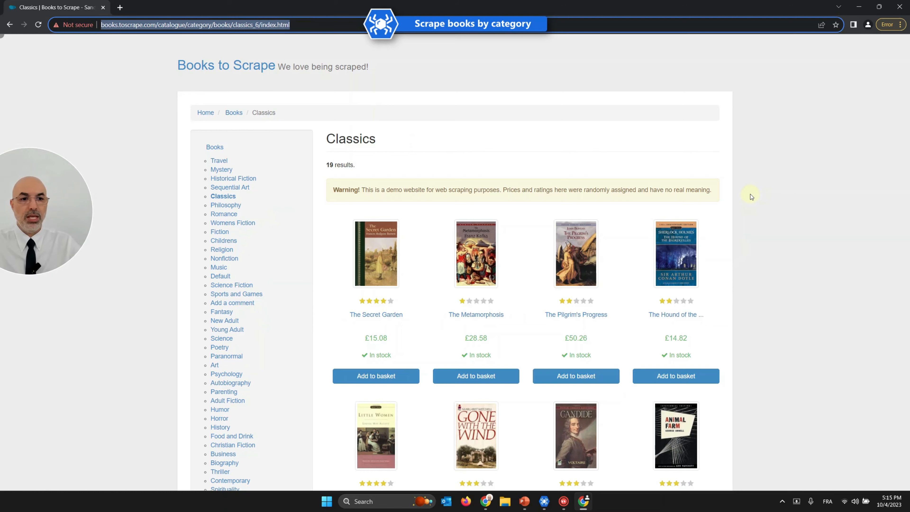
Stop the run by closing its browser, dismiss the project queue, and open the preview of the run's results
click(900, 8)
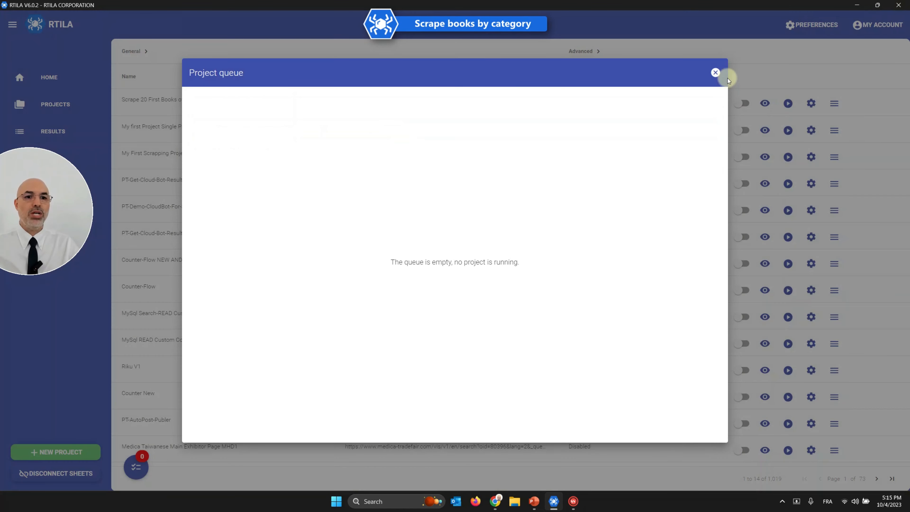
click(716, 72)
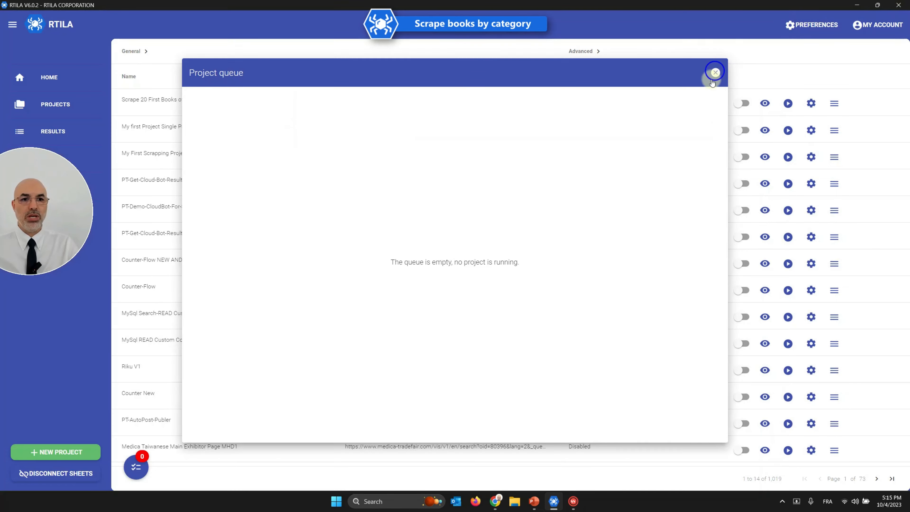
click(55, 131)
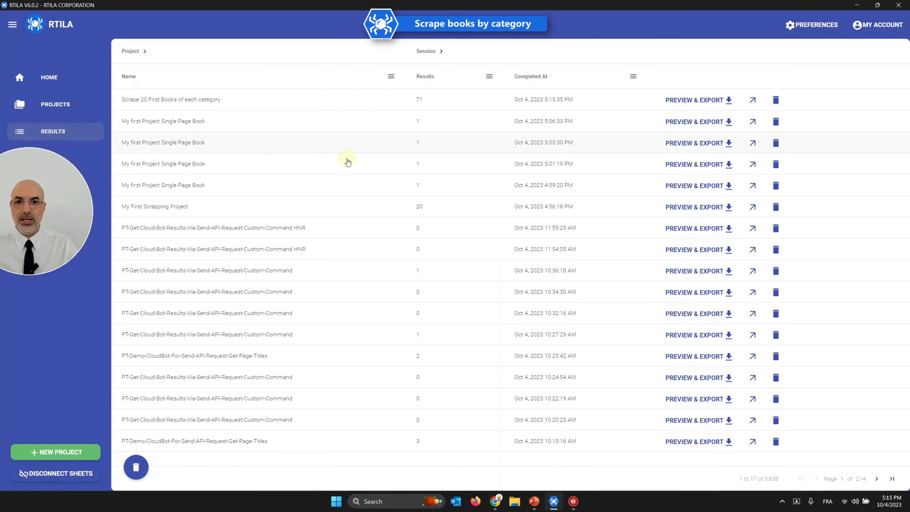
click(697, 100)
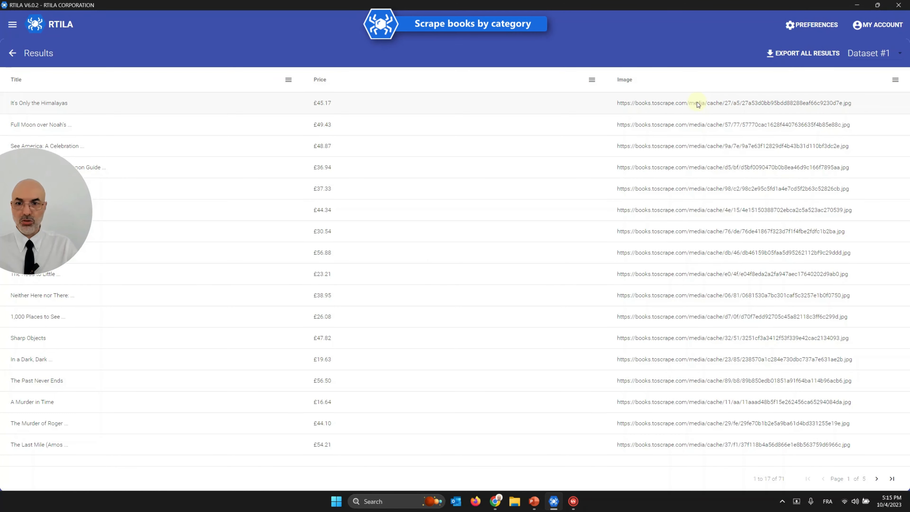
Page through the scraped results to examine the titles, prices and images collected across the categories
drag(68, 226, 172, 438)
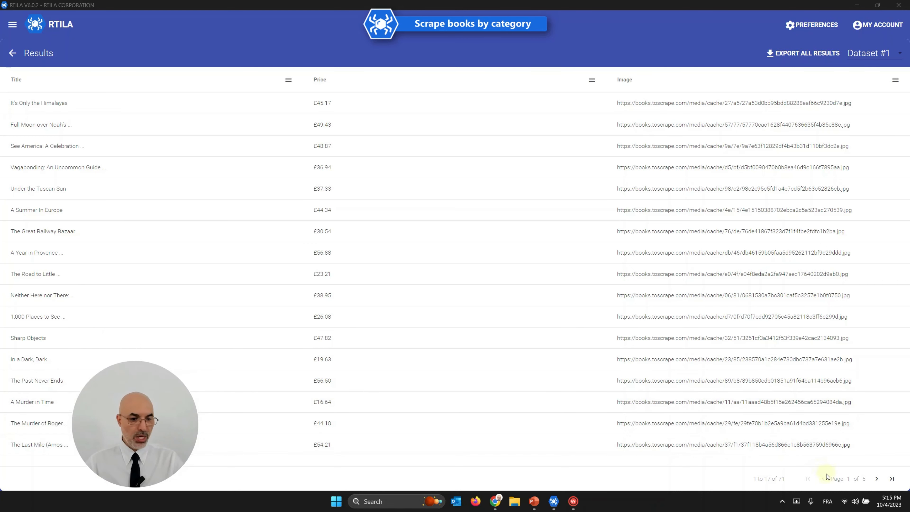
click(877, 479)
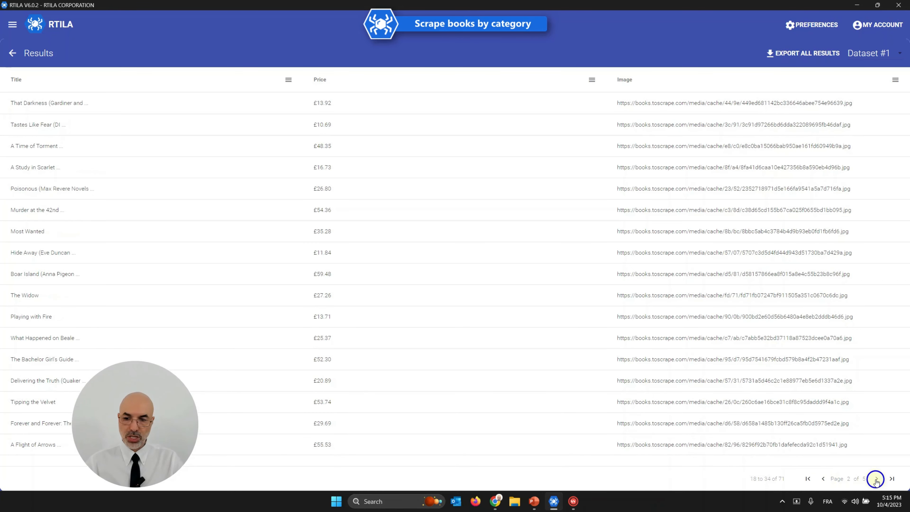
click(877, 479)
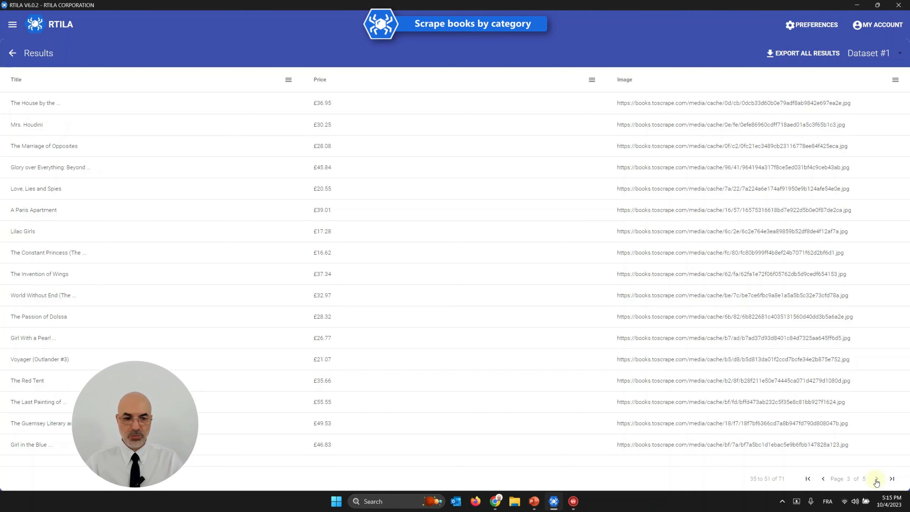
click(825, 480)
click(824, 480)
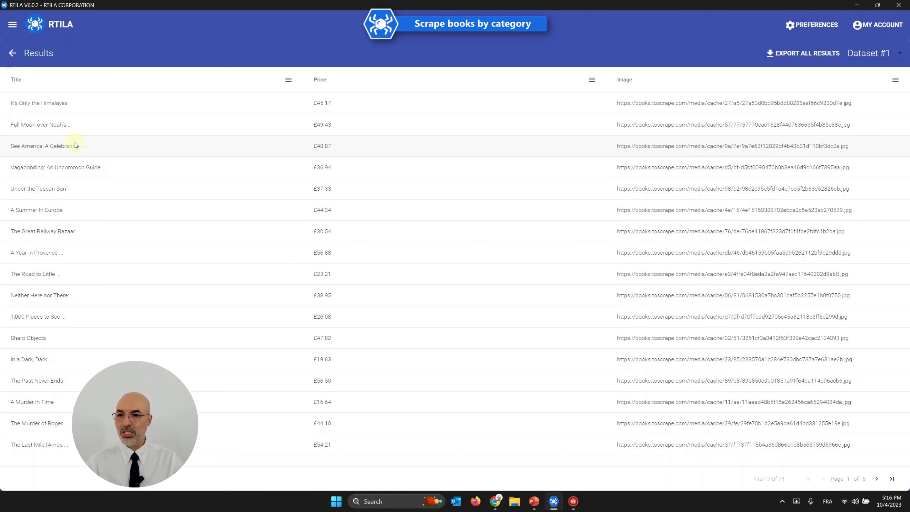
click(877, 480)
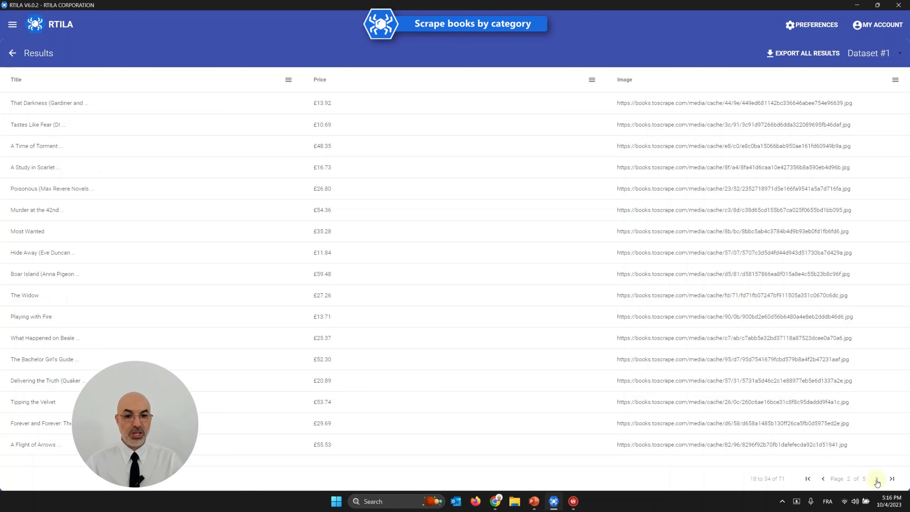
click(877, 480)
click(823, 479)
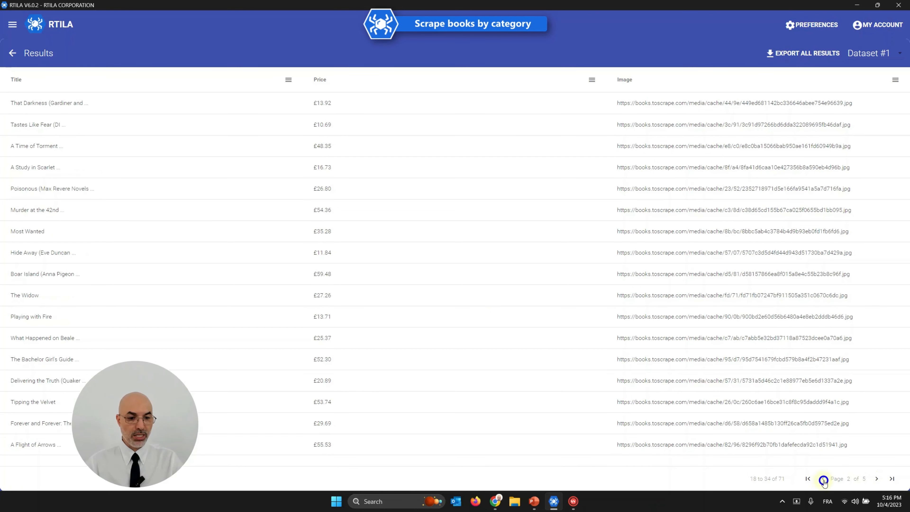
click(823, 480)
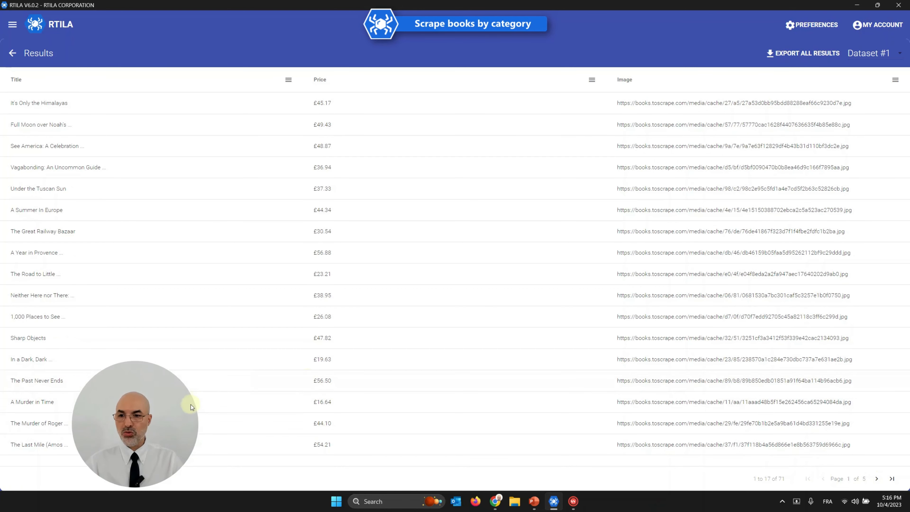
drag(145, 432, 40, 270)
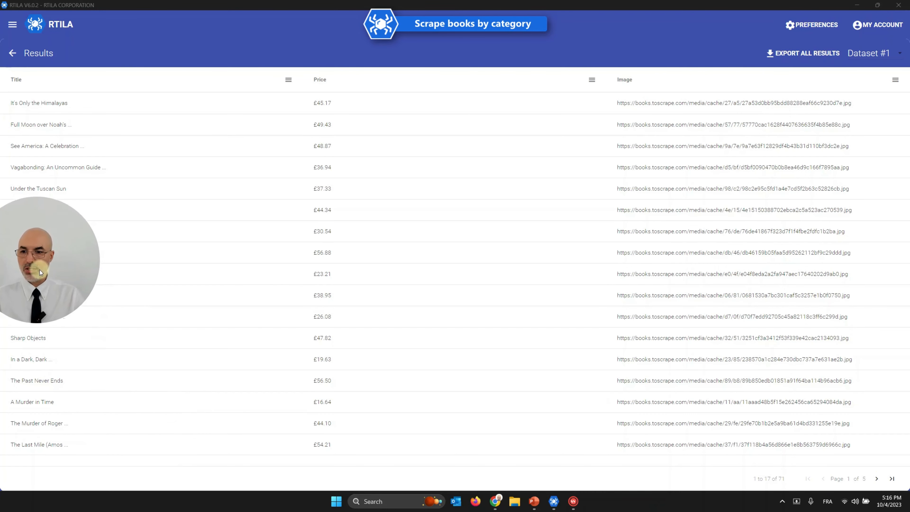
Leave the results and reopen the Scrape 20 First Books of each category project in a maximized editor window
click(11, 55)
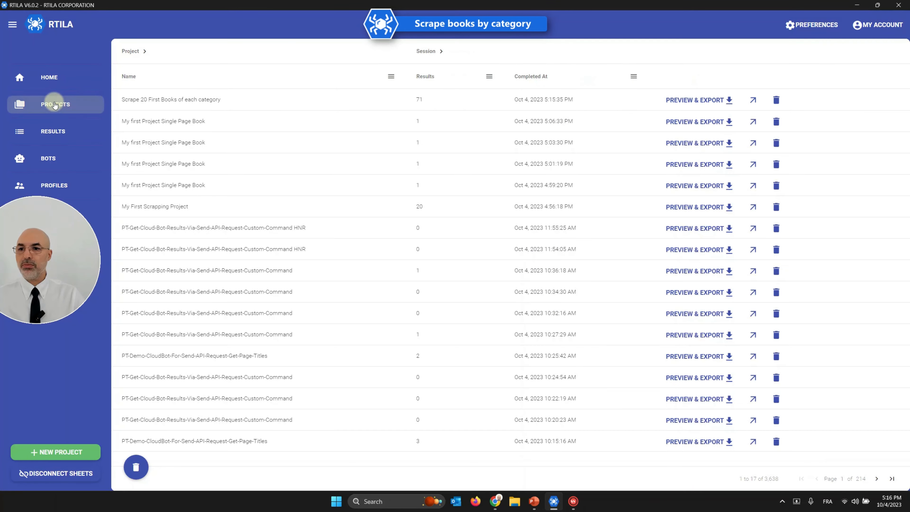
click(55, 104)
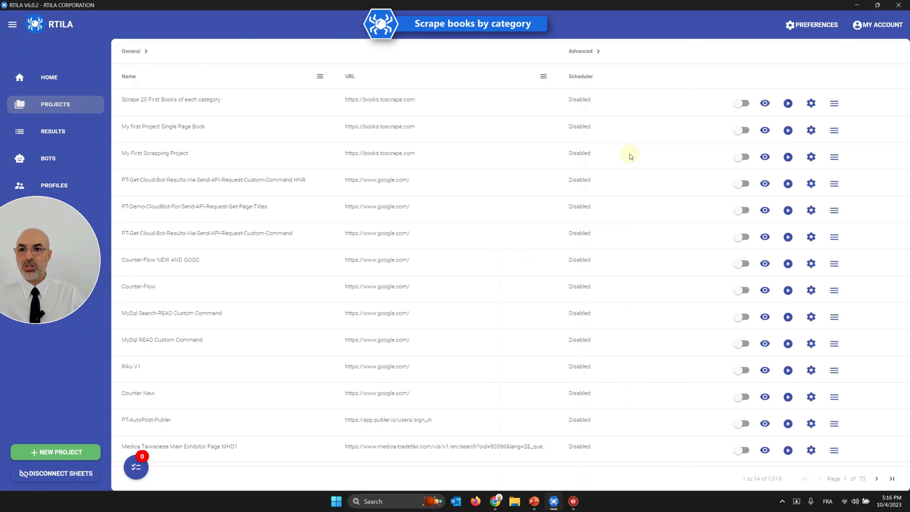
click(766, 104)
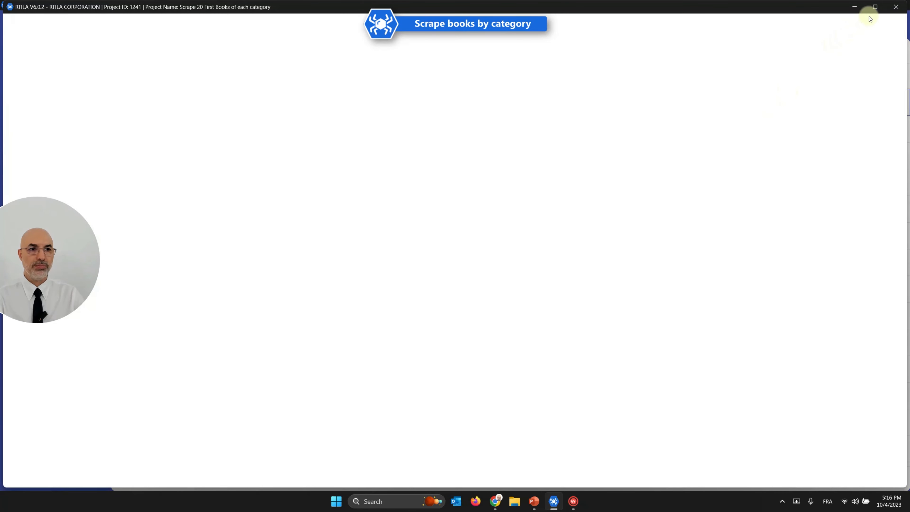
click(875, 7)
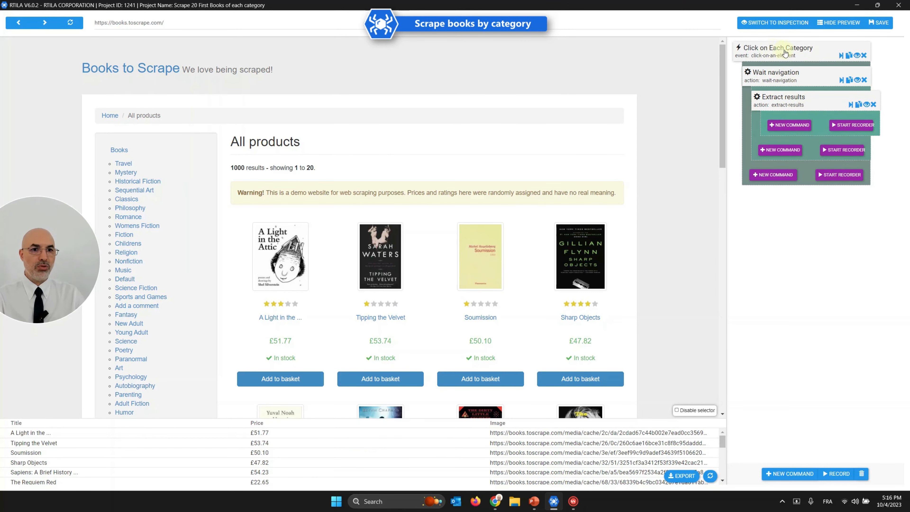
Run the Click on Each Category command and check which elements the Title, Price and Image properties select in inspection
click(841, 56)
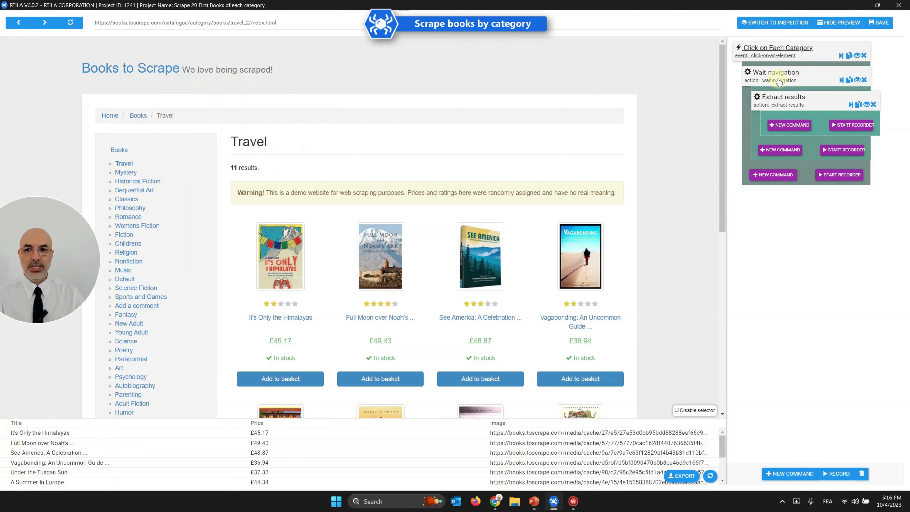
click(779, 23)
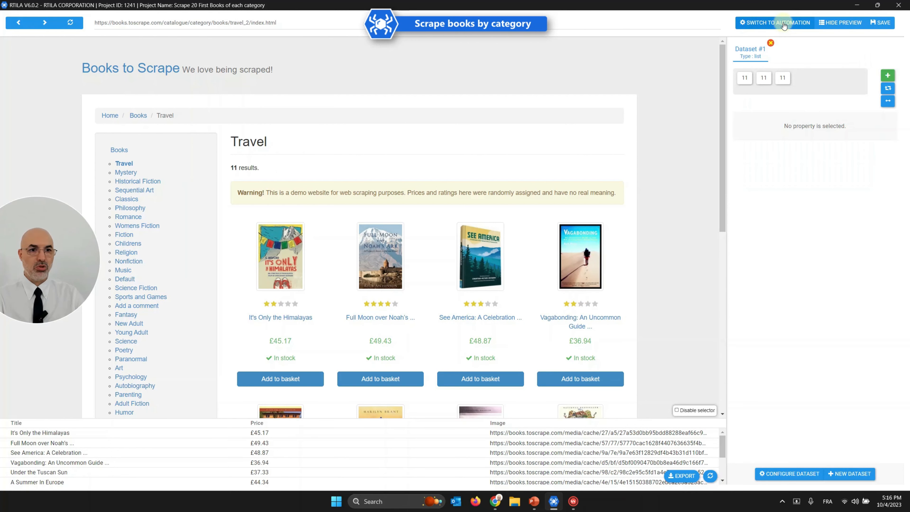
click(746, 78)
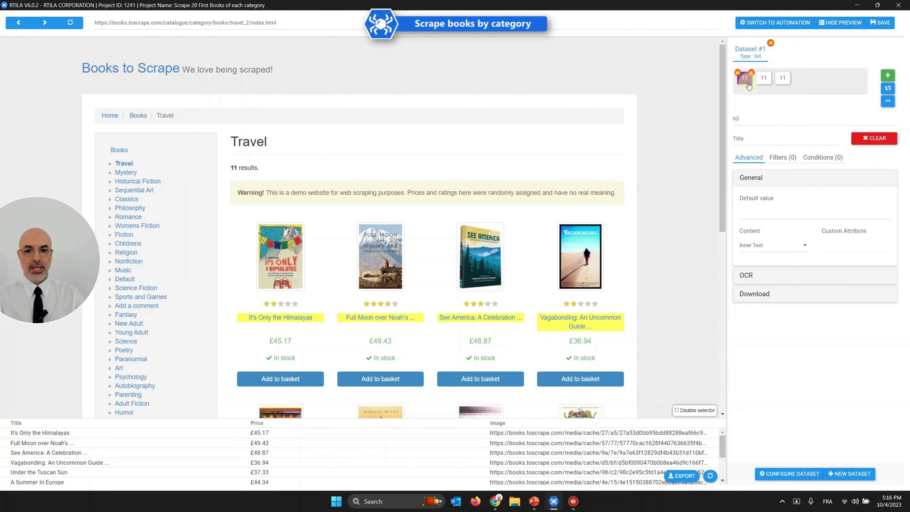
click(763, 80)
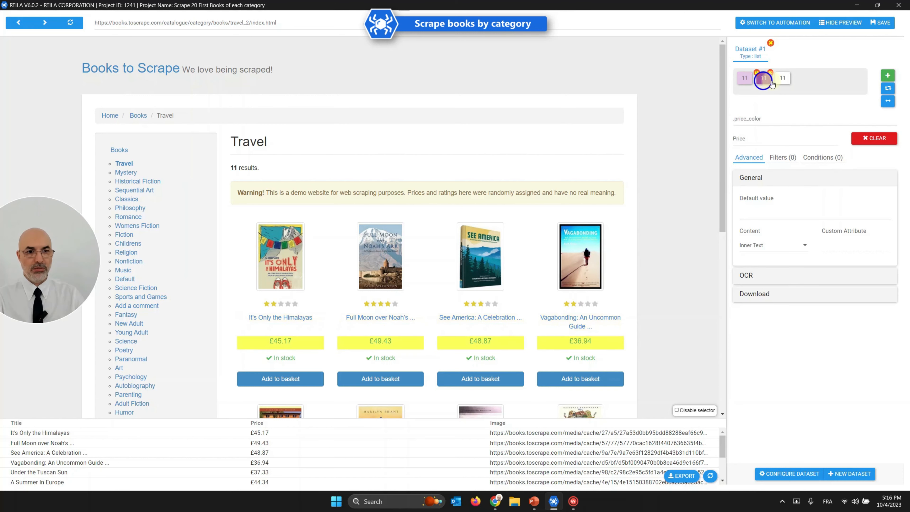
click(787, 79)
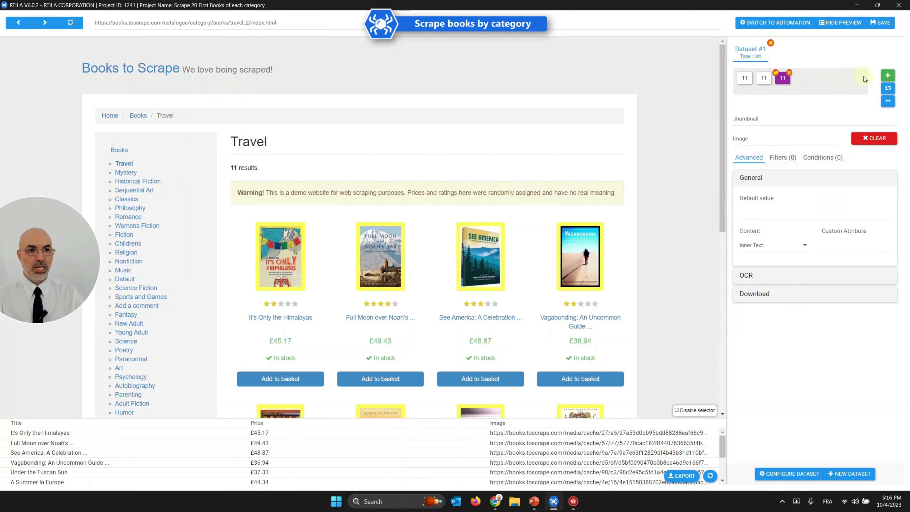
Add a fourth property to Dataset #1 that captures the Travel category heading with the h1 CSS selector
click(885, 77)
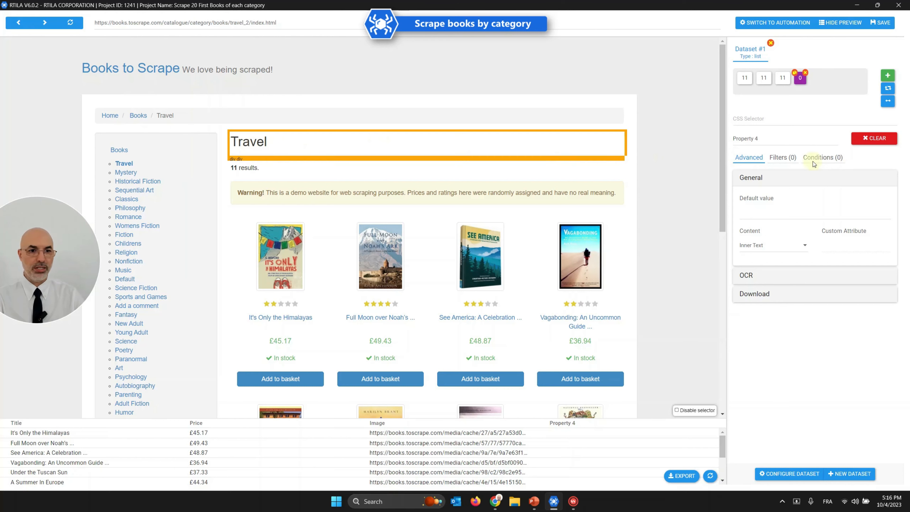
click(763, 117)
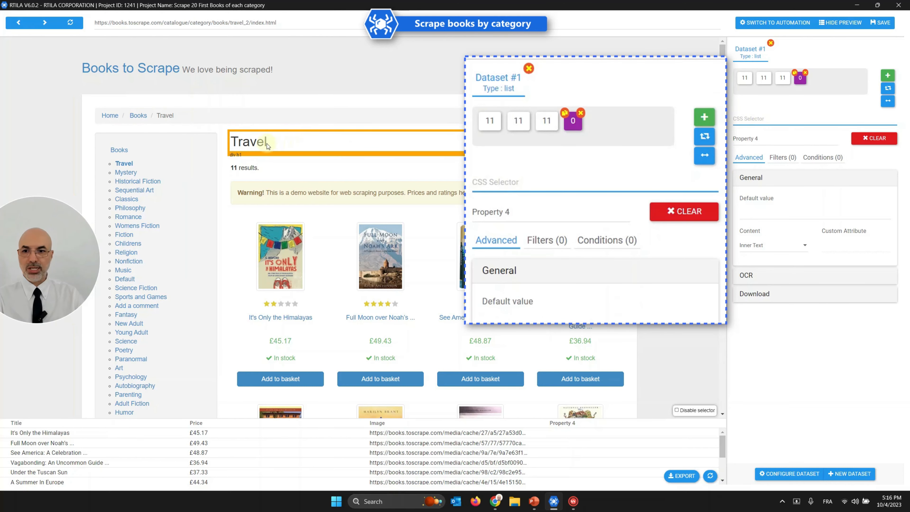
click(250, 143)
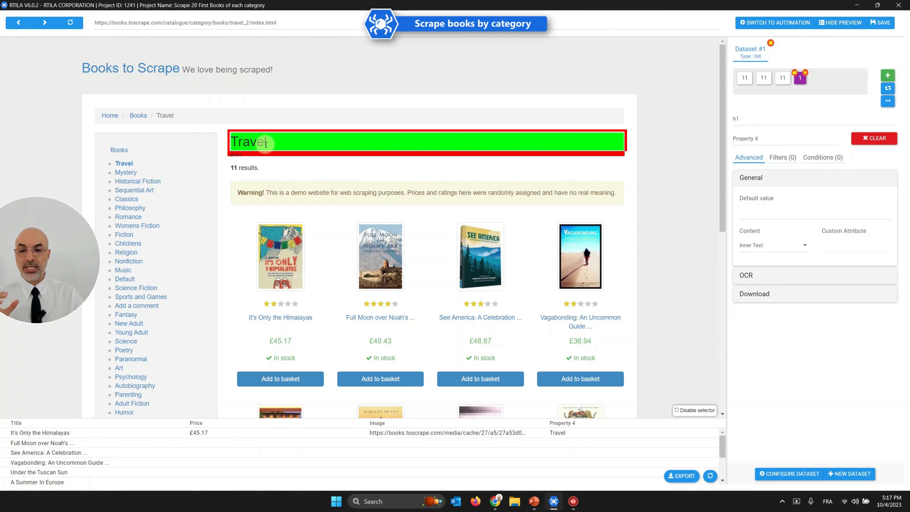
click(774, 121)
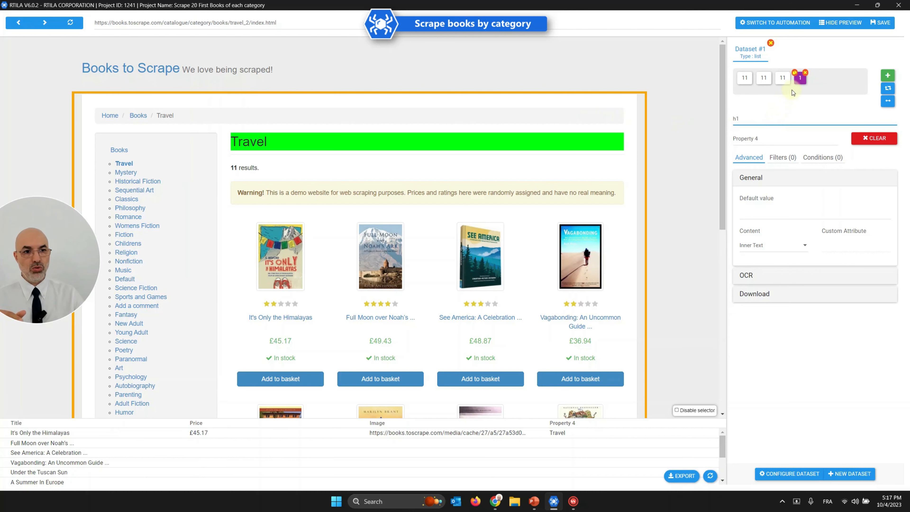
Clear the fourth property's h1 CSS selector and rename the property Category Page, saving the project
double_click(751, 118)
key(BackSpace)
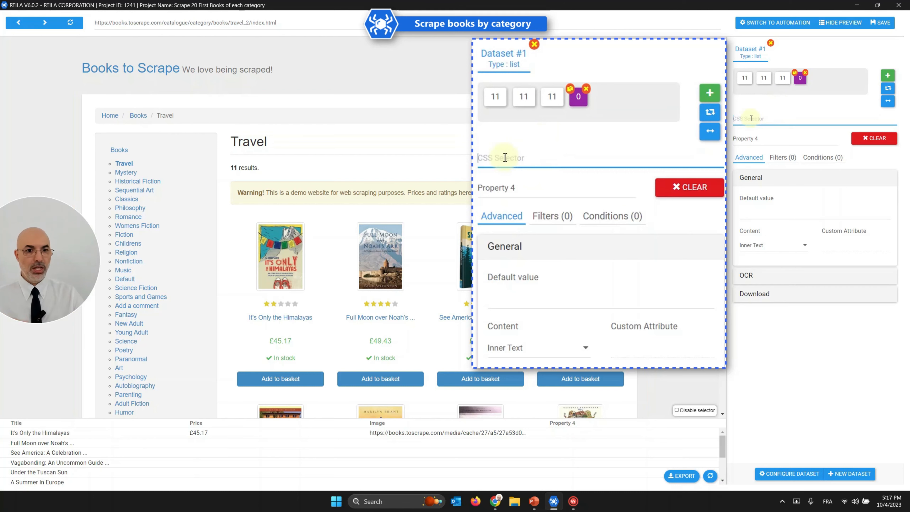
click(762, 140)
drag(762, 139, 734, 140)
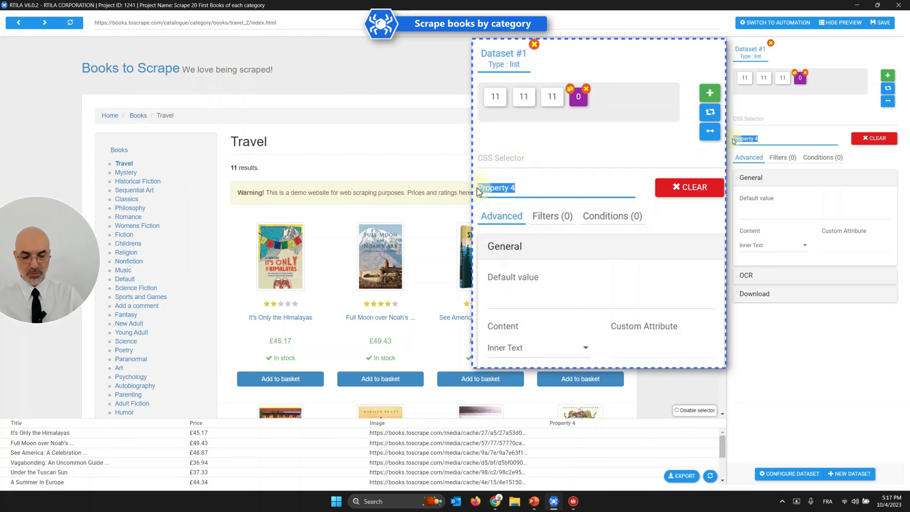
text(Categ)
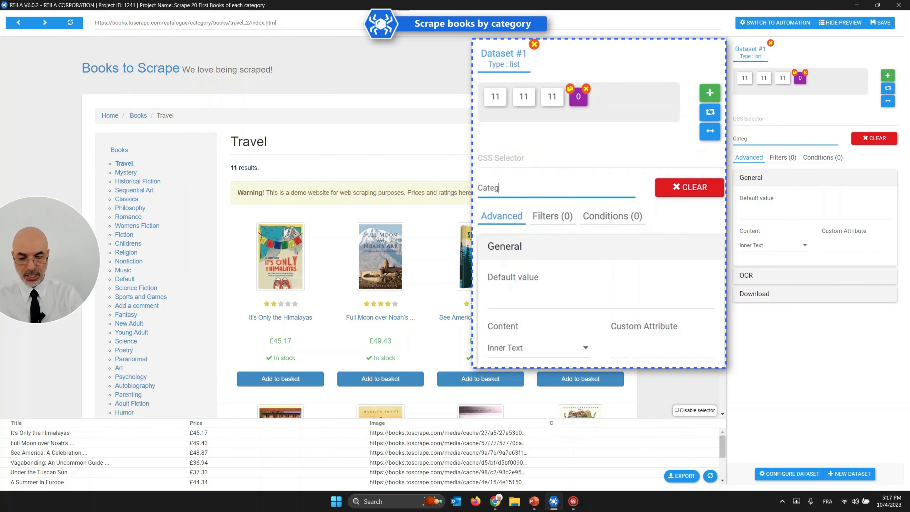
text(ory Page)
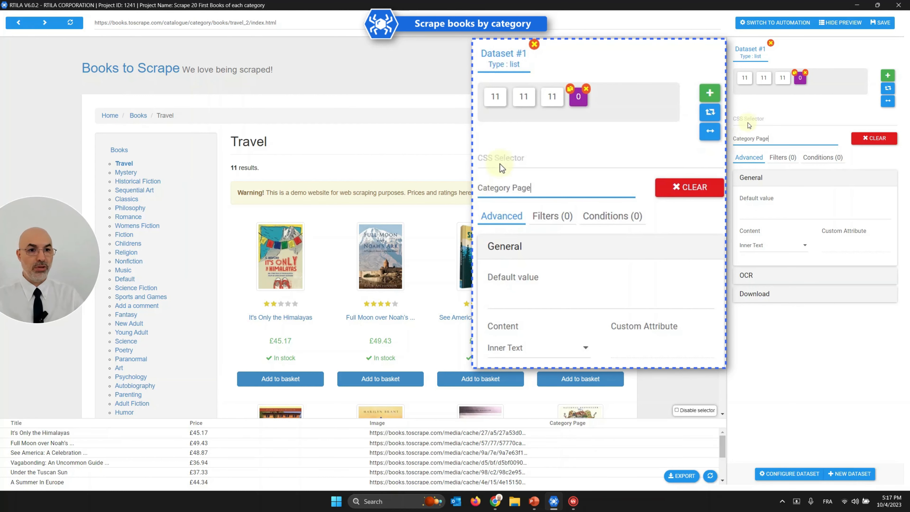
click(524, 304)
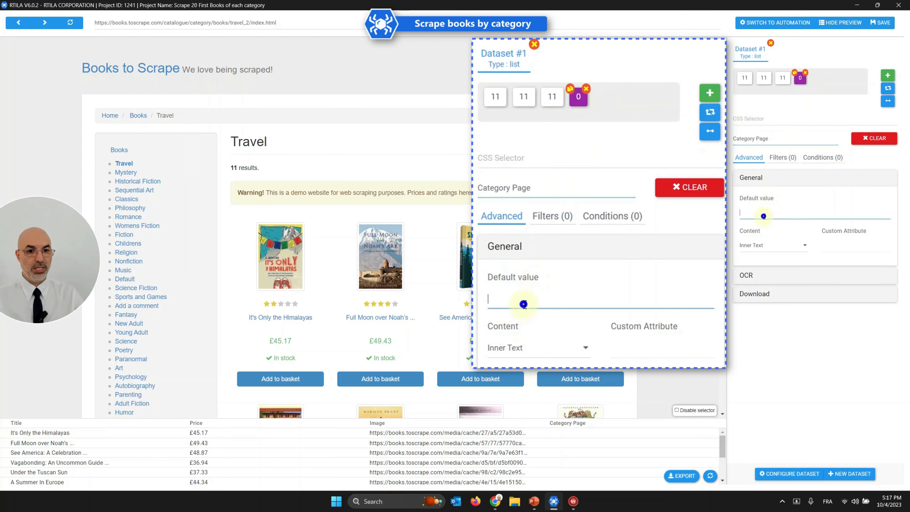
click(880, 22)
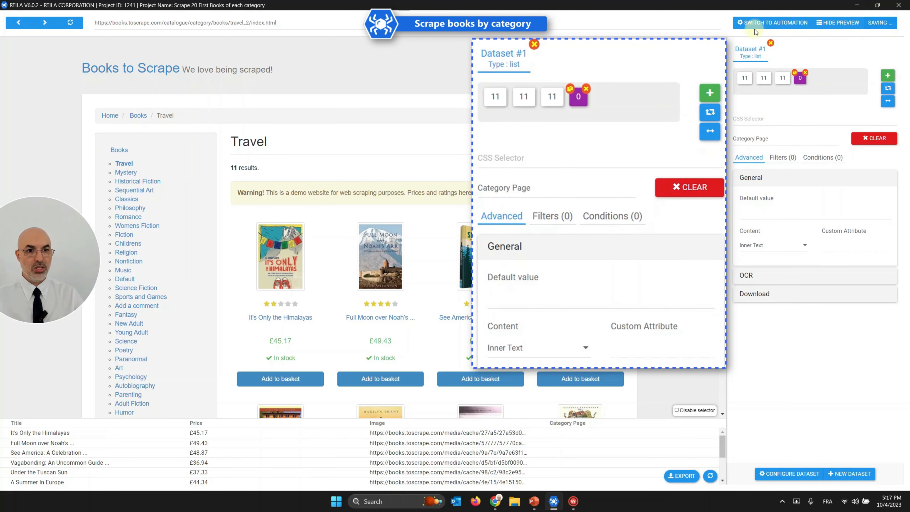
Add a Selector (DOM element) command to the automation and place it under Wait navigation, directly before Extract results
click(765, 23)
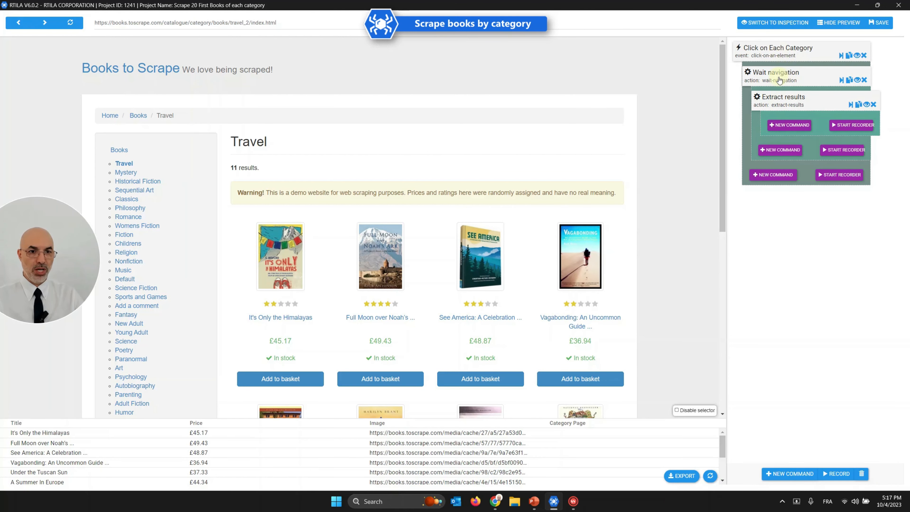
click(785, 125)
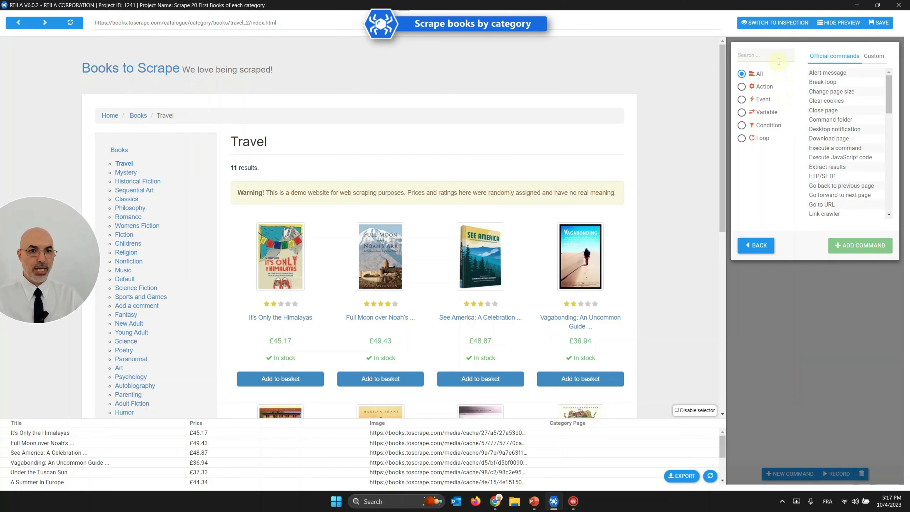
click(779, 61)
text(dom)
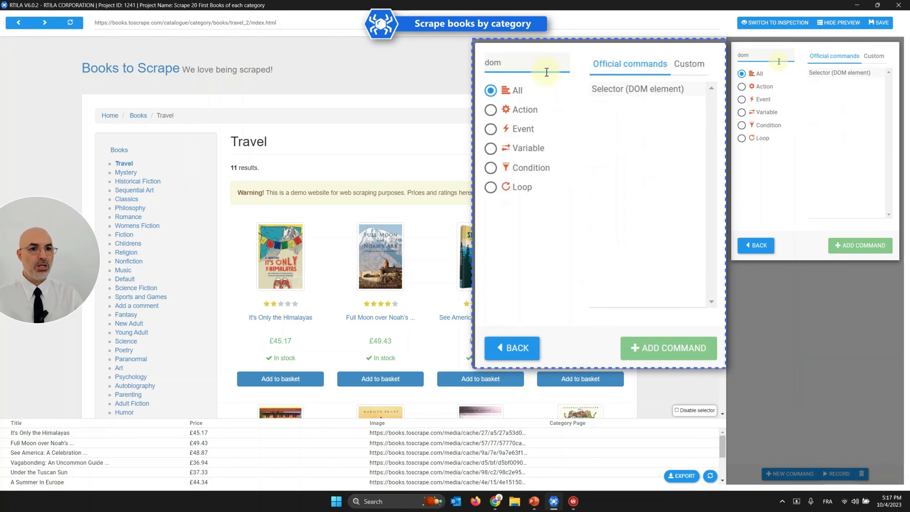
double_click(816, 73)
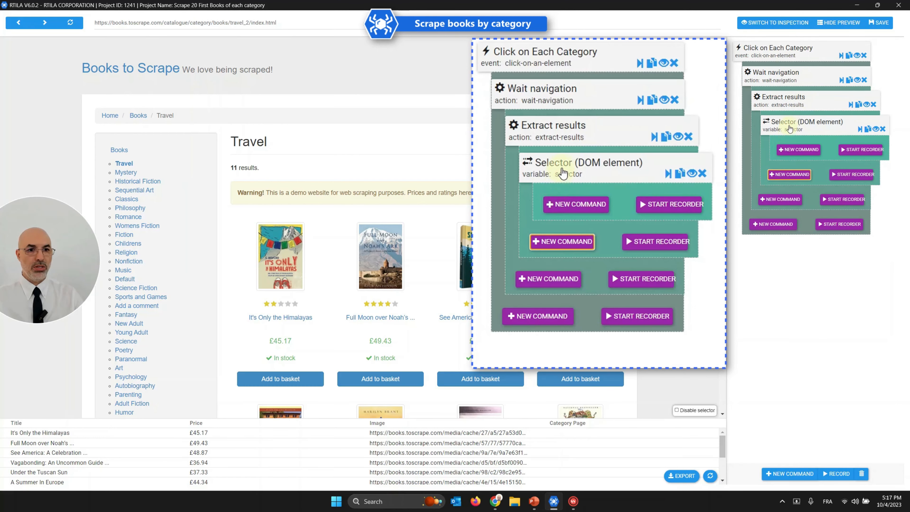
drag(563, 174, 557, 140)
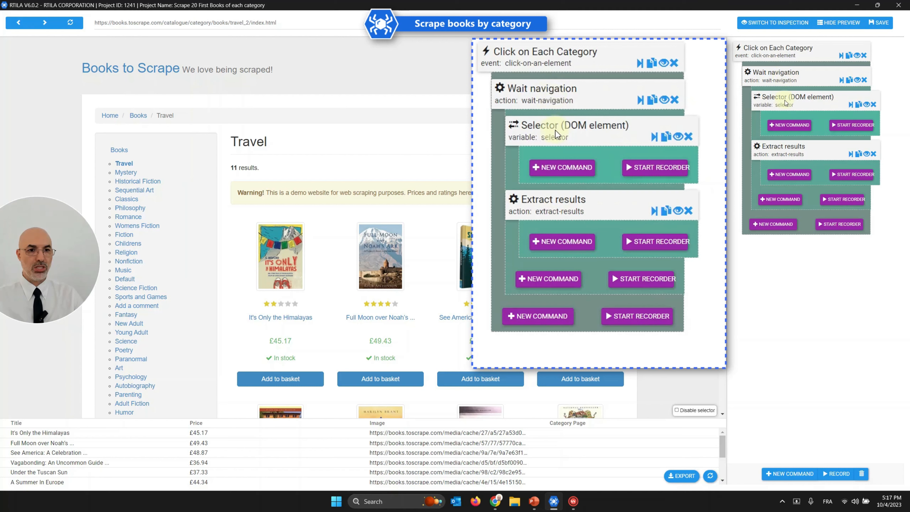
Rename the new Selector (DOM element) command as SelectorCategoryName
click(561, 138)
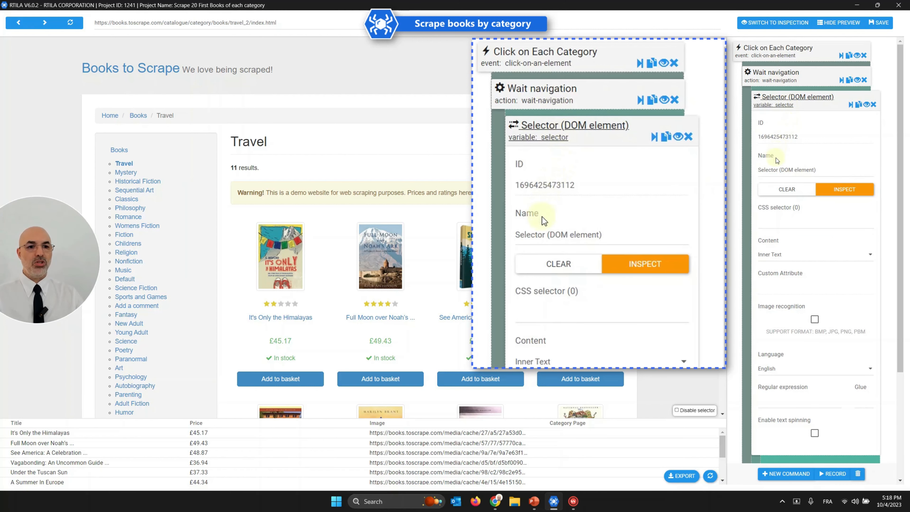
drag(545, 237, 606, 236)
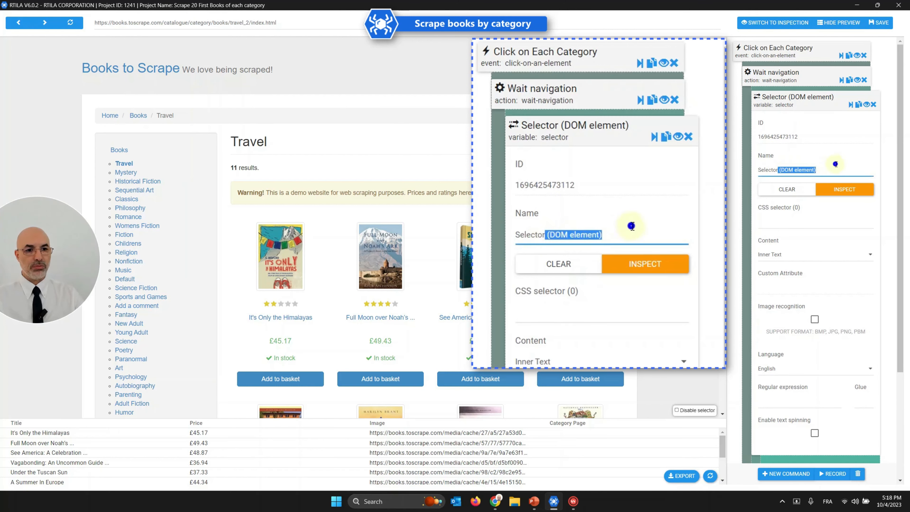
text(CategoryNa)
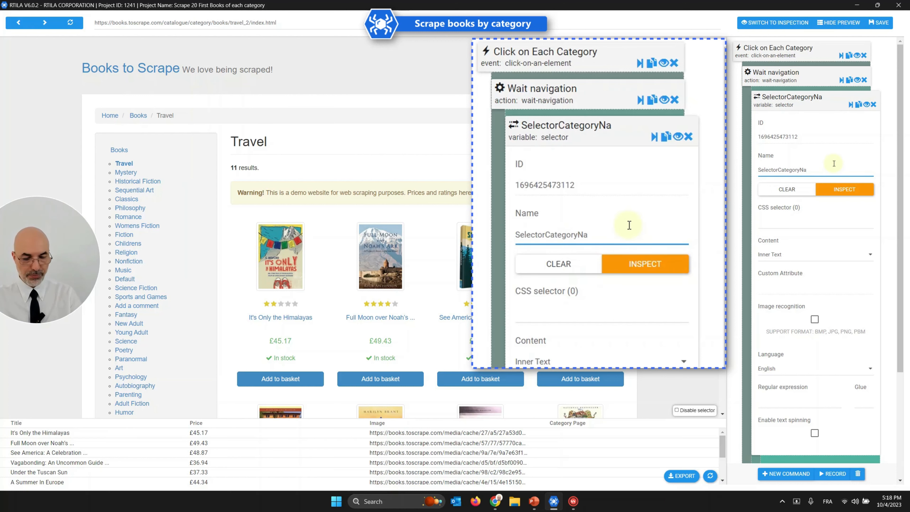
text(me)
double_click(577, 234)
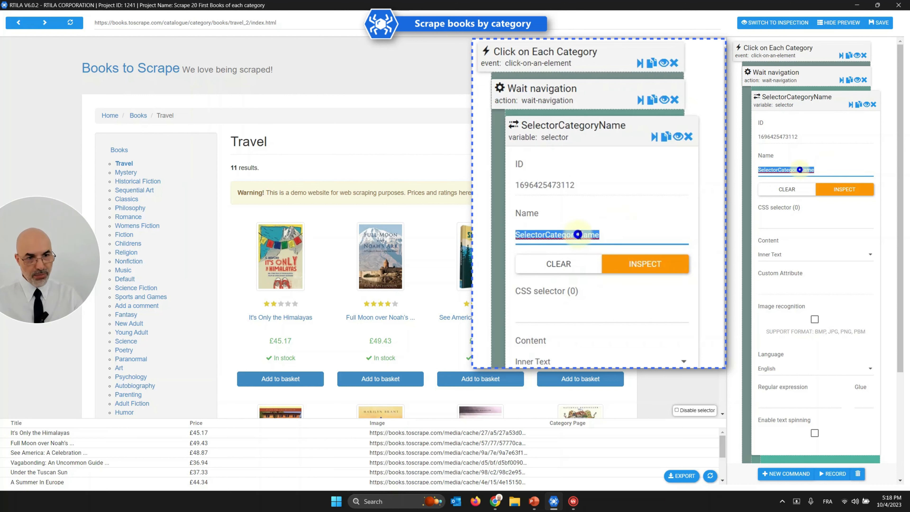
click(585, 234)
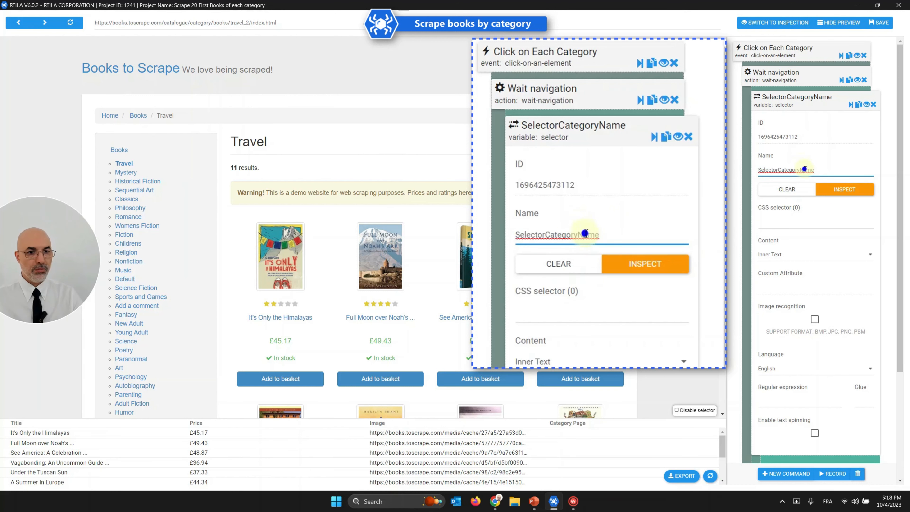
Set SelectorCategoryName's CSS selector to h1 by picking the Travel heading on the page, and save the project
click(566, 314)
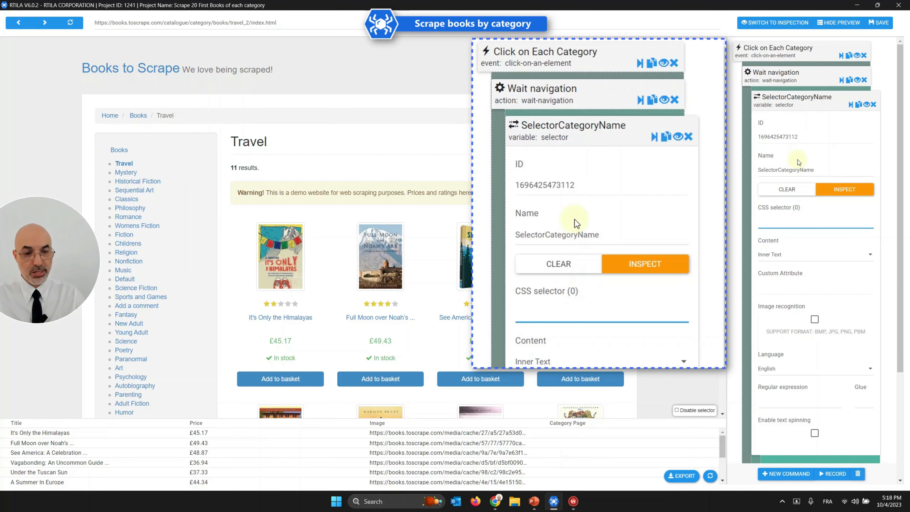
click(764, 220)
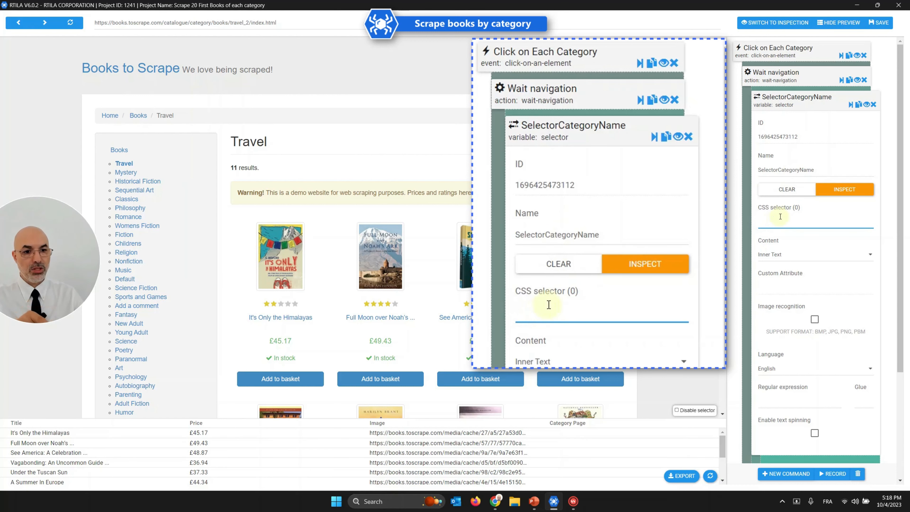
click(251, 142)
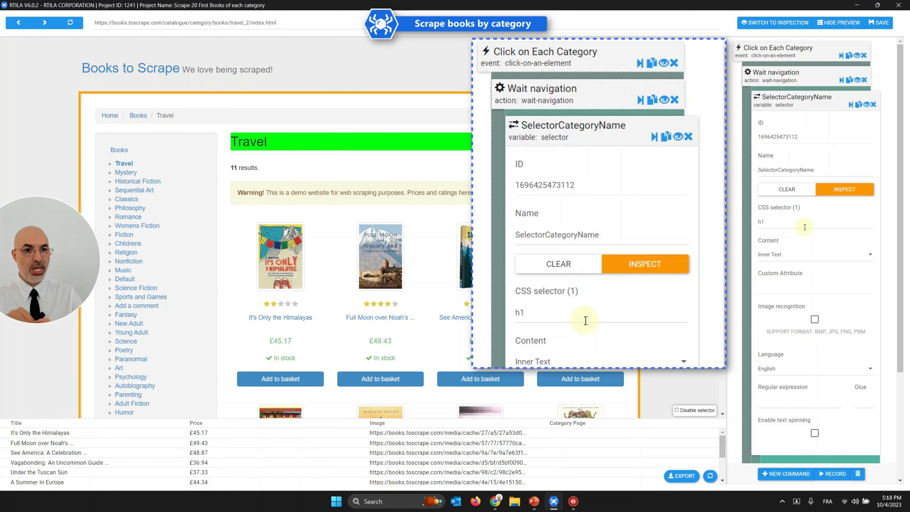
click(806, 103)
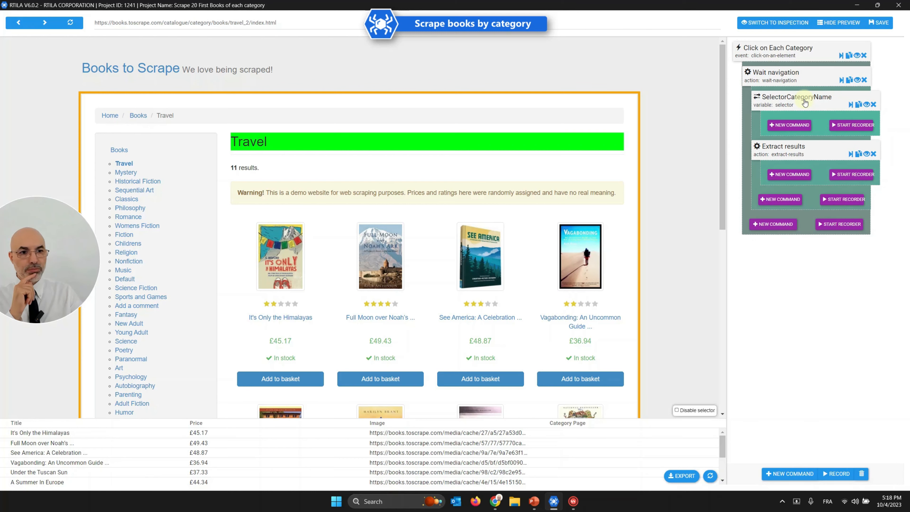
click(884, 24)
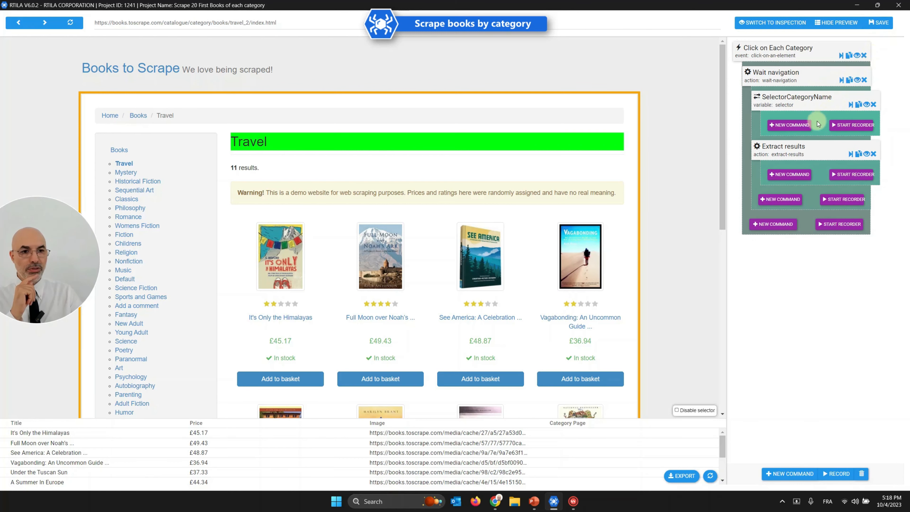
Try a space before Name in the selector variable's name, and restore it to SelectorCategoryName
click(789, 107)
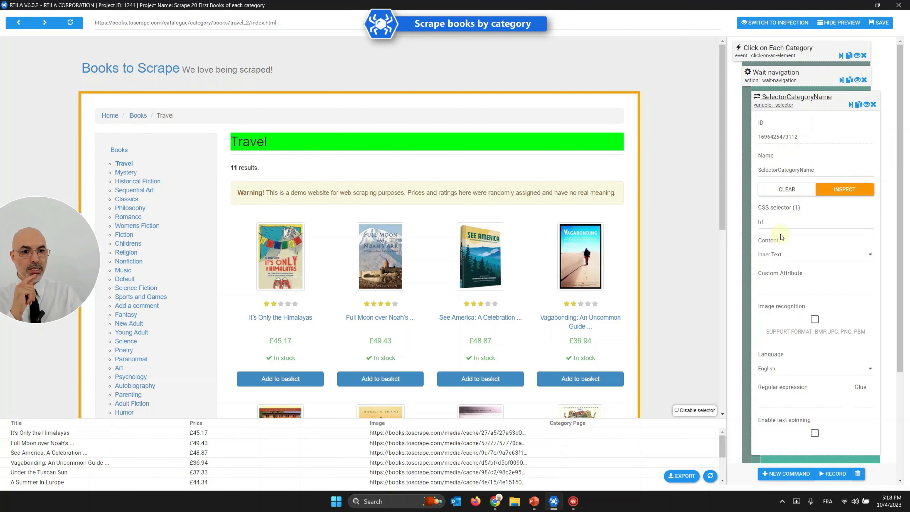
double_click(804, 171)
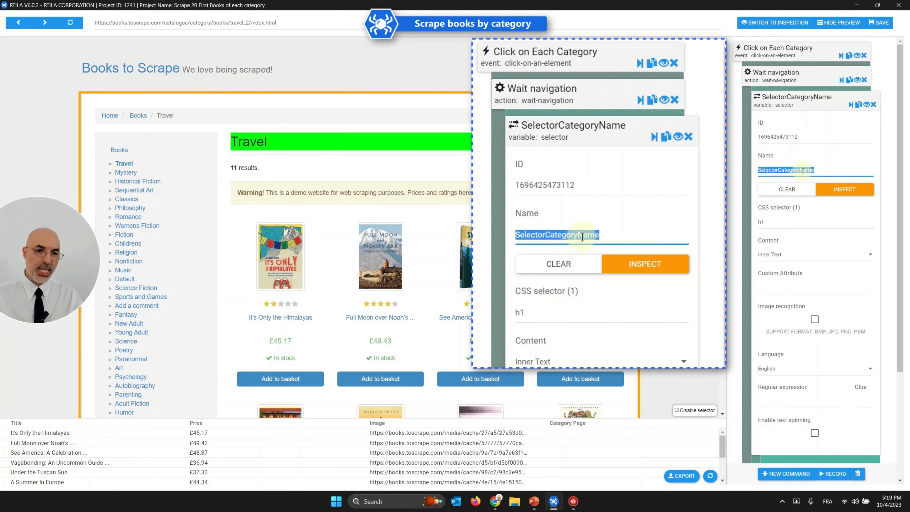
click(798, 169)
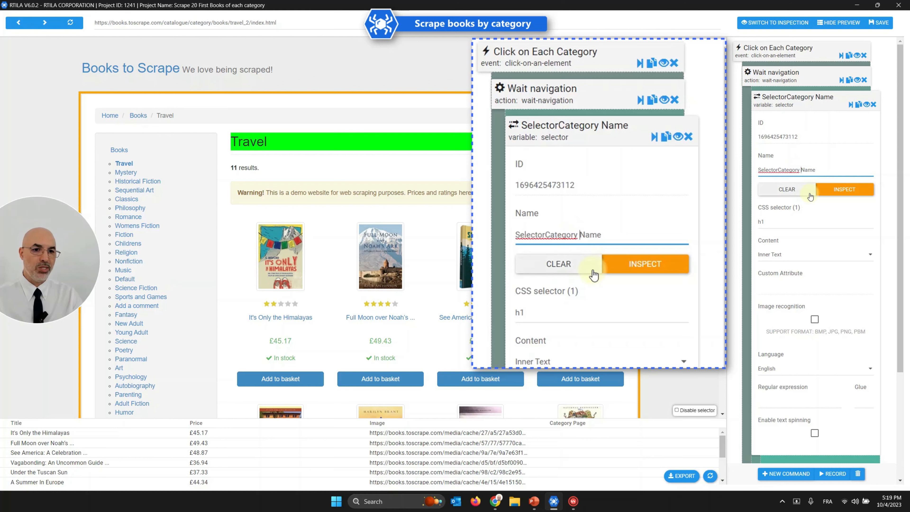
triple_click(808, 171)
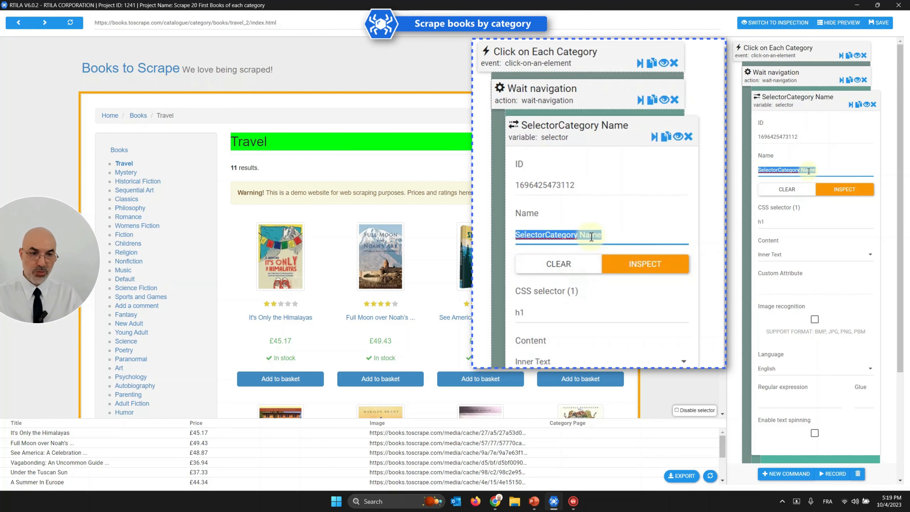
click(801, 170)
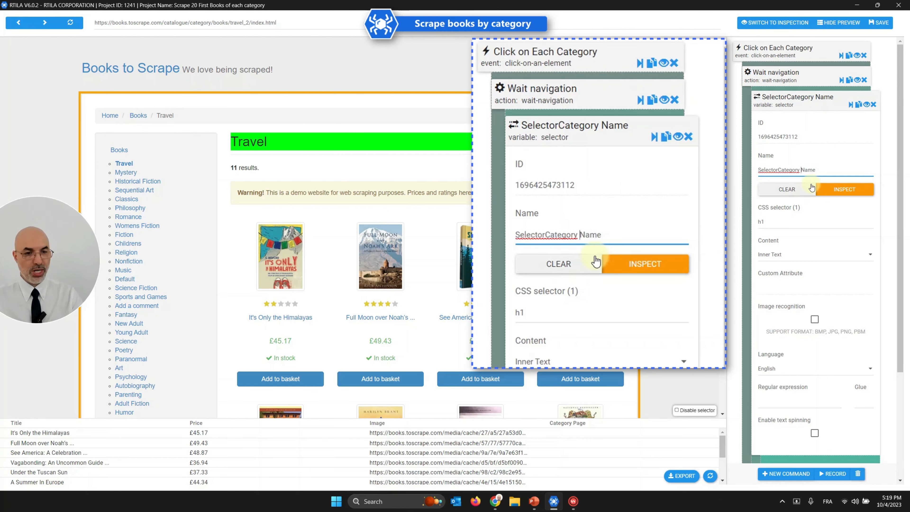
key(BackSpace)
double_click(570, 235)
click(556, 129)
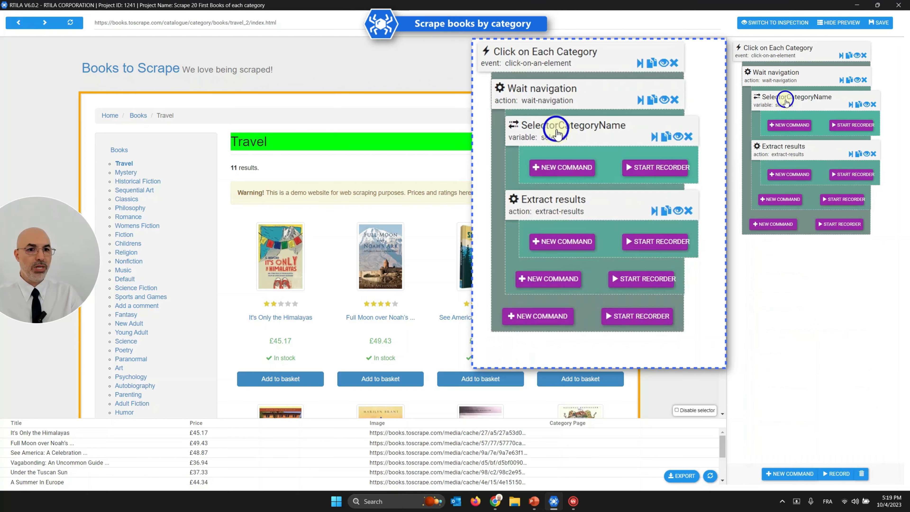
click(794, 23)
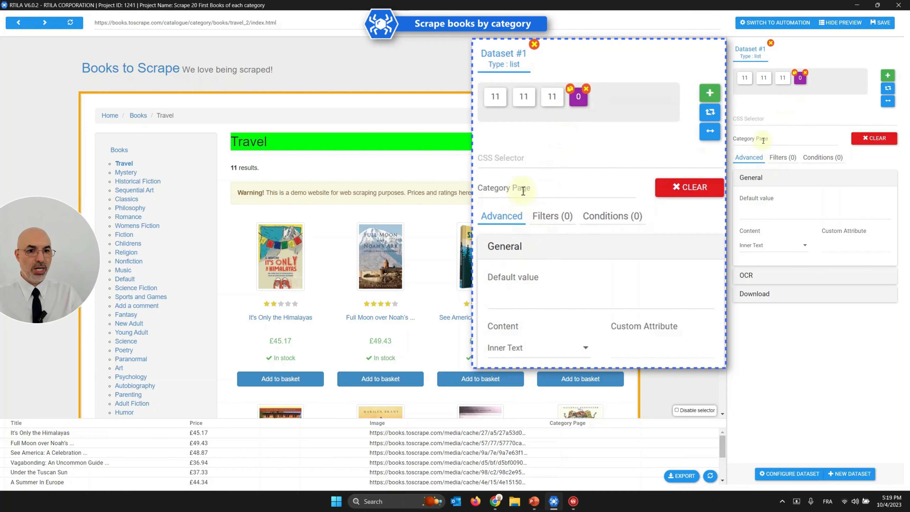
click(514, 157)
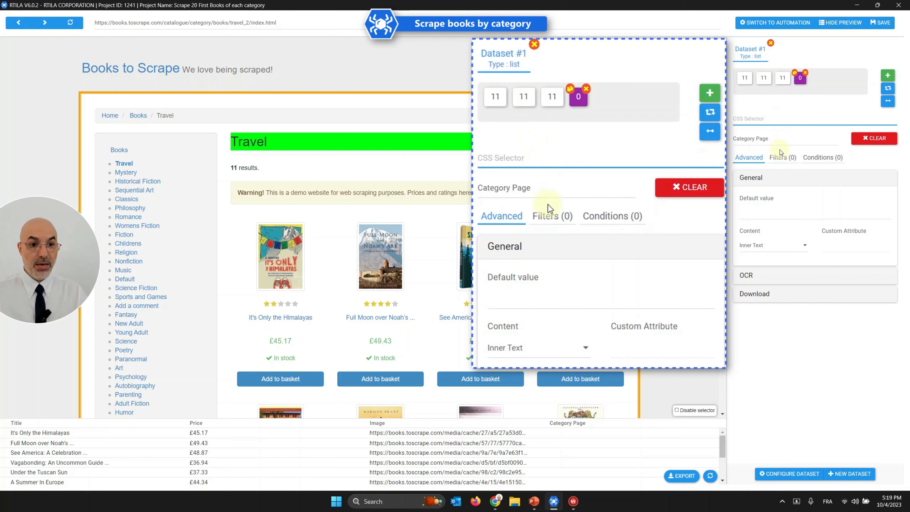
click(523, 295)
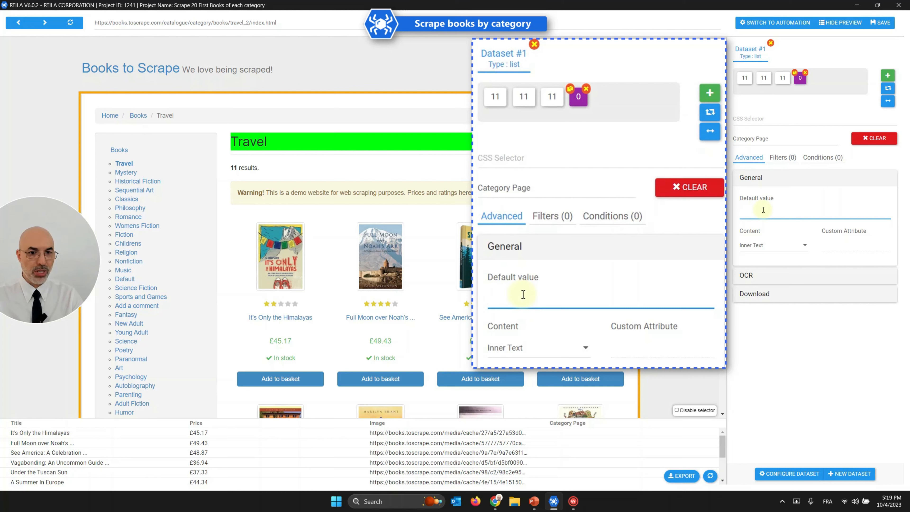
text({{)
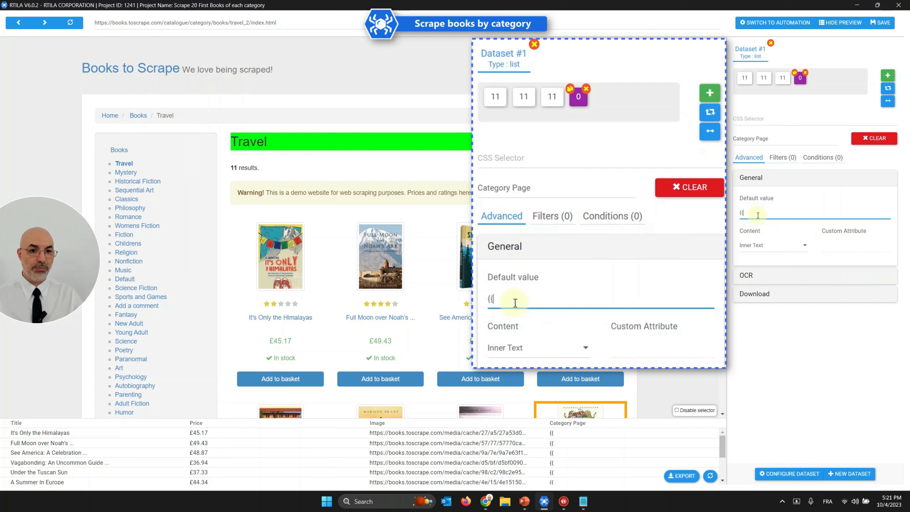
key(BackSpace)
key(BackSpace)
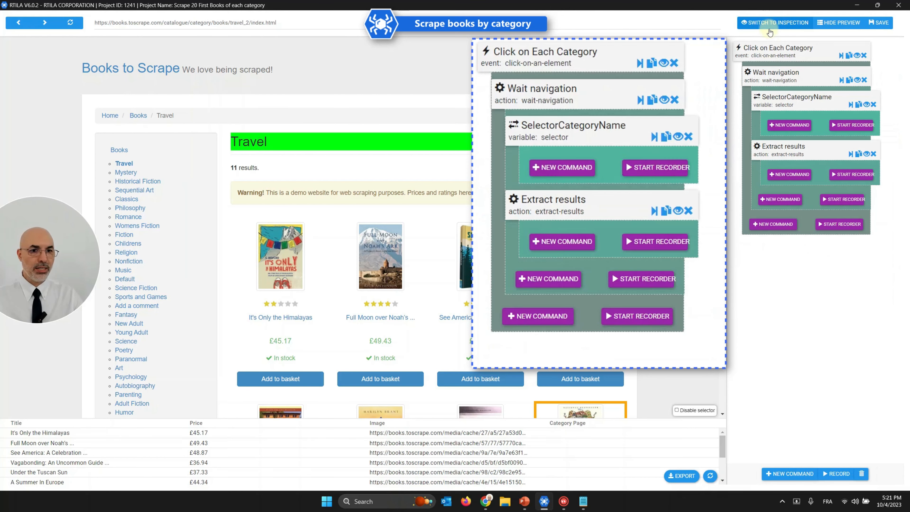
Copy the SelectorCategoryName variable's name from its command settings in the automation
click(545, 126)
double_click(568, 234)
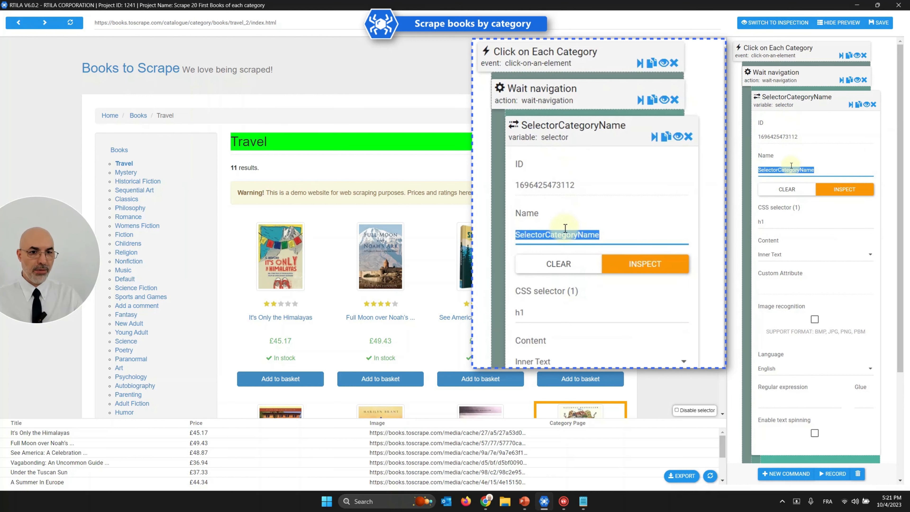
right_click(792, 167)
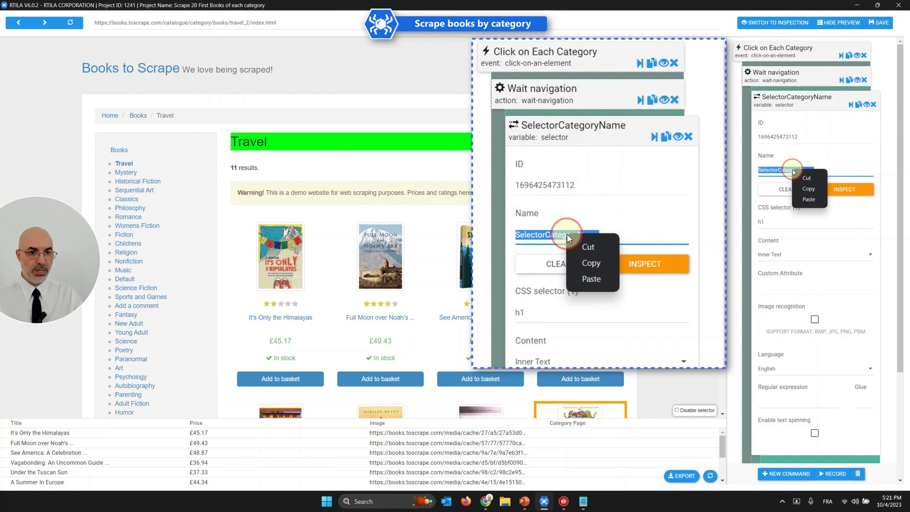
click(811, 190)
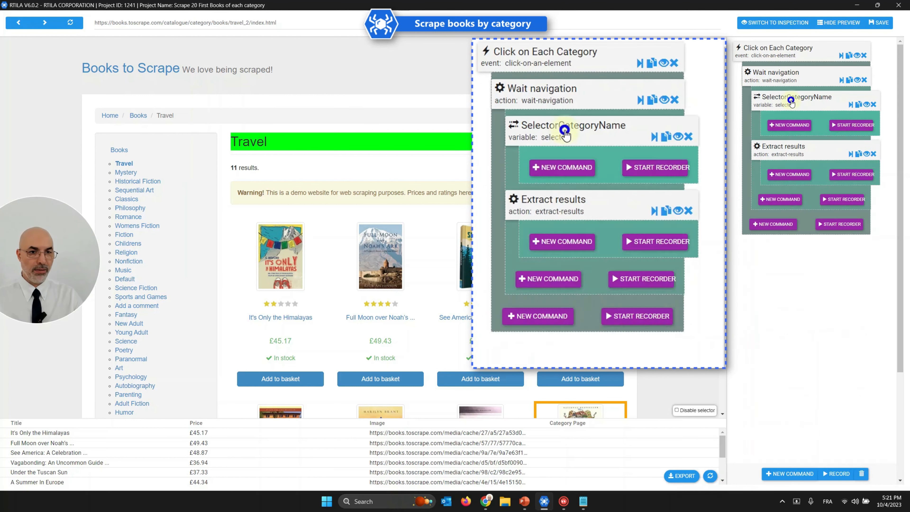
Switch to the dataset inspection and paste SelectorCategoryName as the default value of the Category Page property
click(563, 125)
click(770, 23)
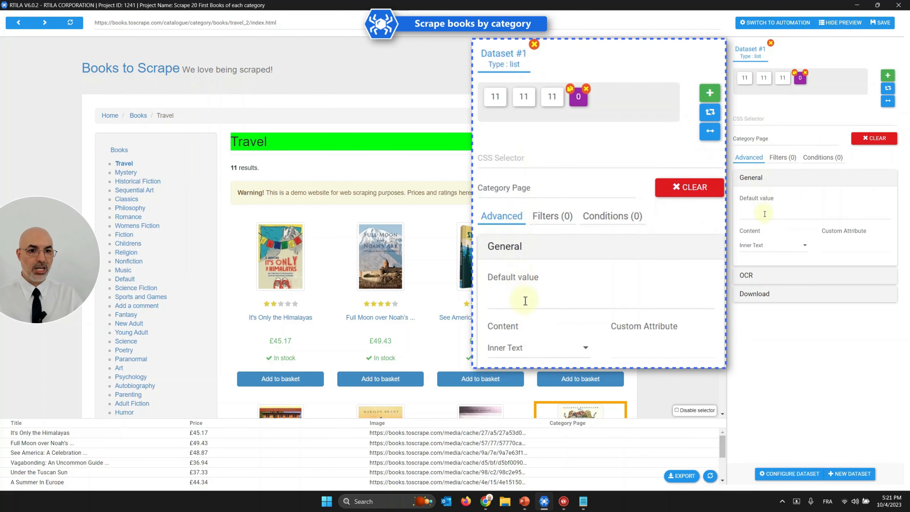
click(524, 301)
right_click(526, 303)
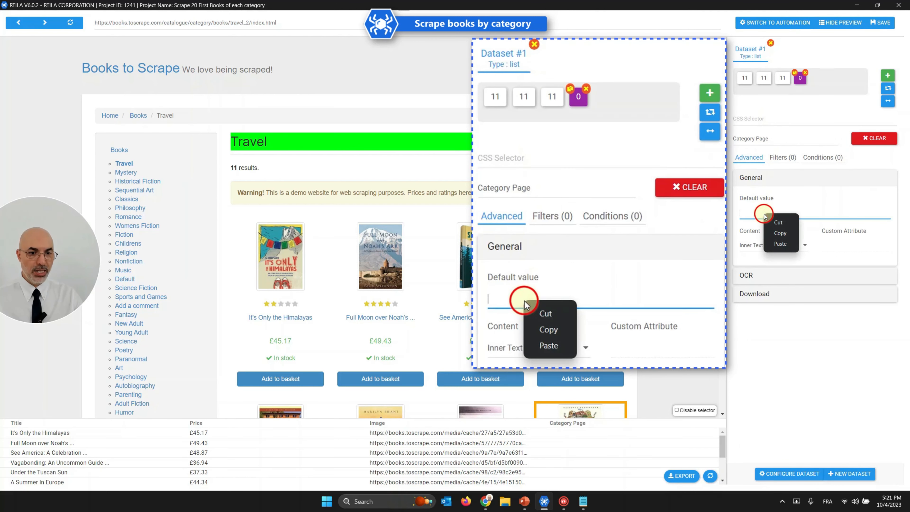
click(548, 345)
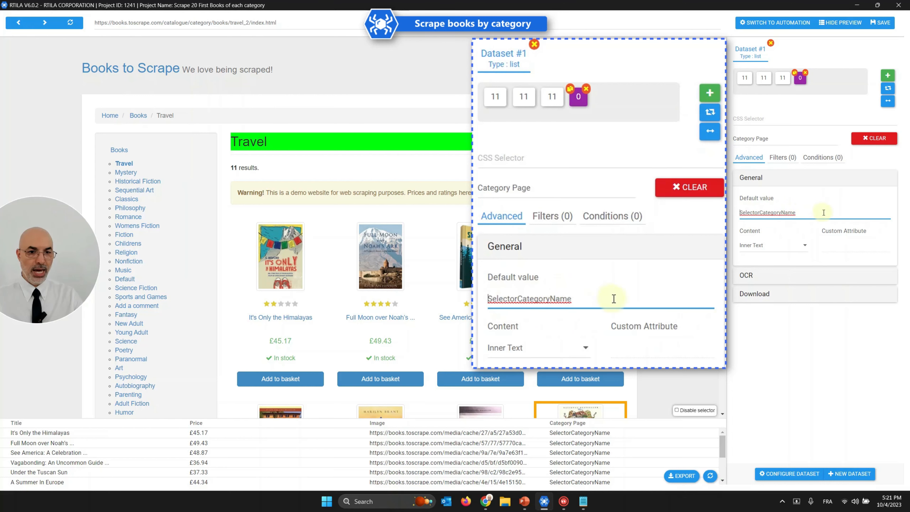
Wrap the Category Page default value in double curly braces so it reads {{SelectorCategoryName}}
key(alt+Tab)
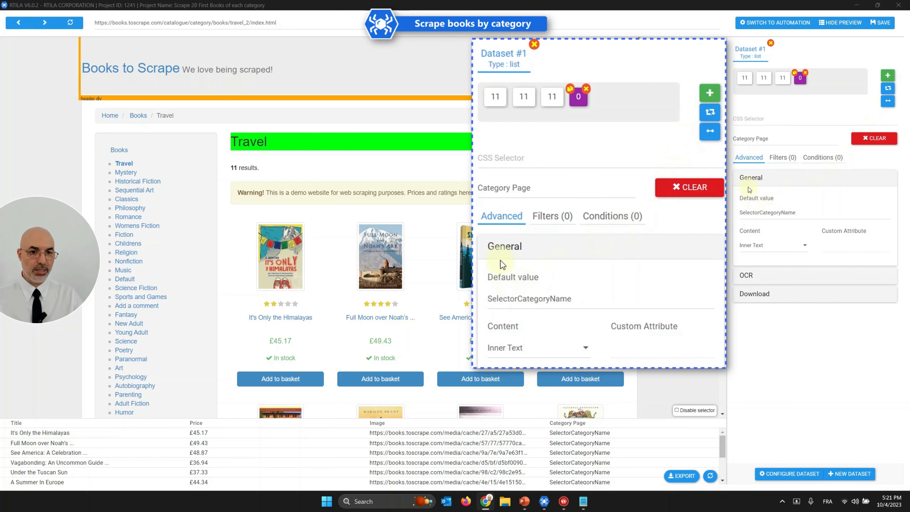
click(488, 299)
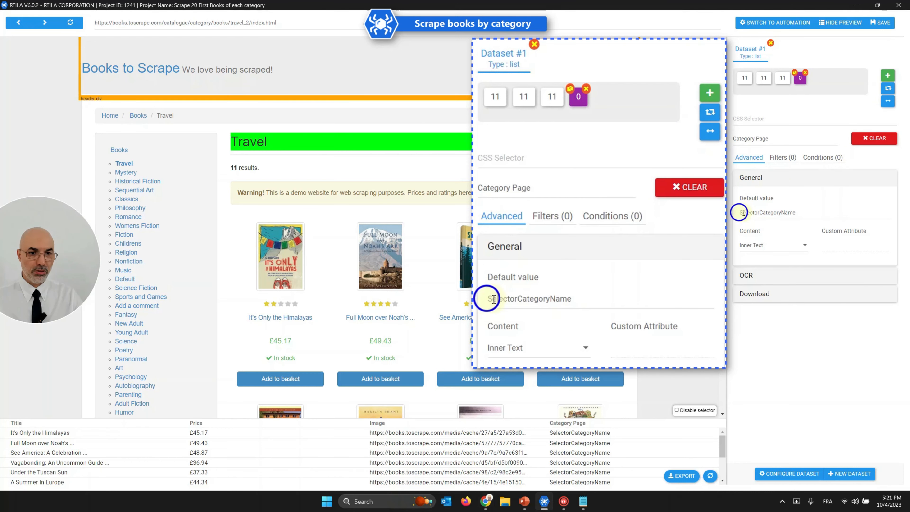
click(488, 299)
text({{)
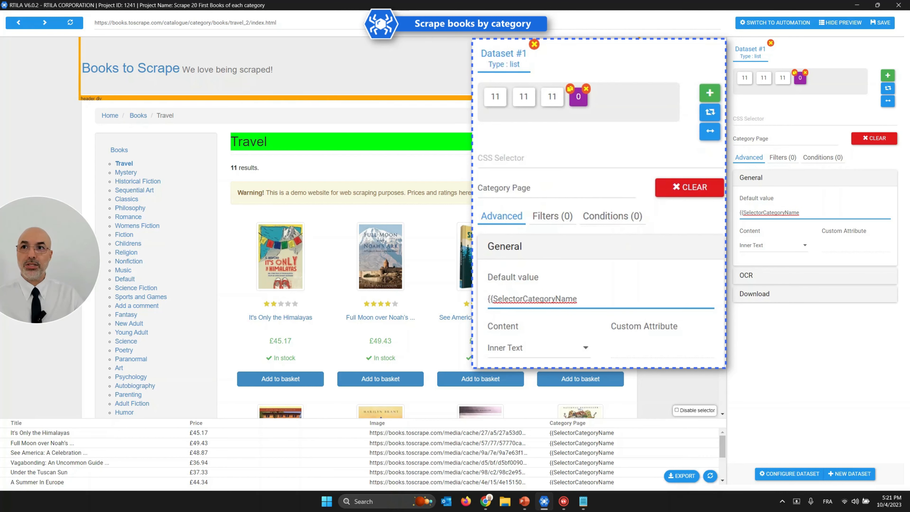
key(alt+Tab)
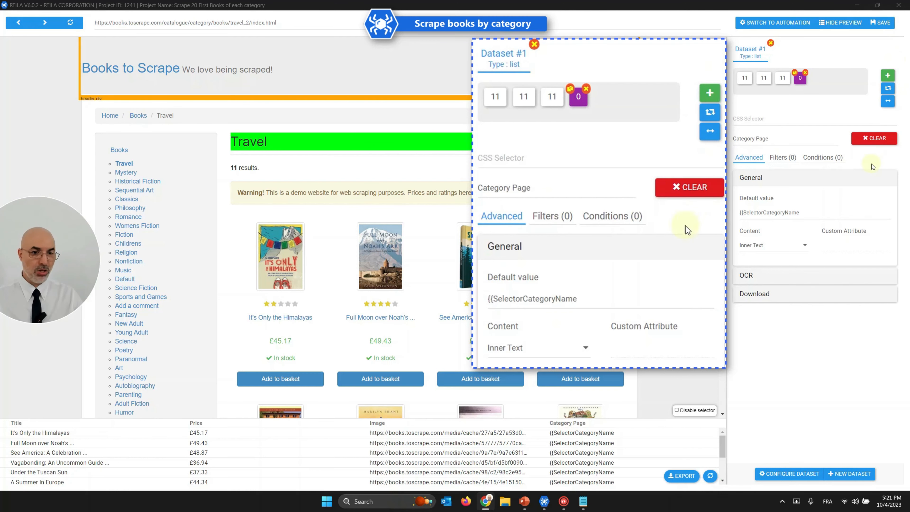
click(628, 303)
text(}})
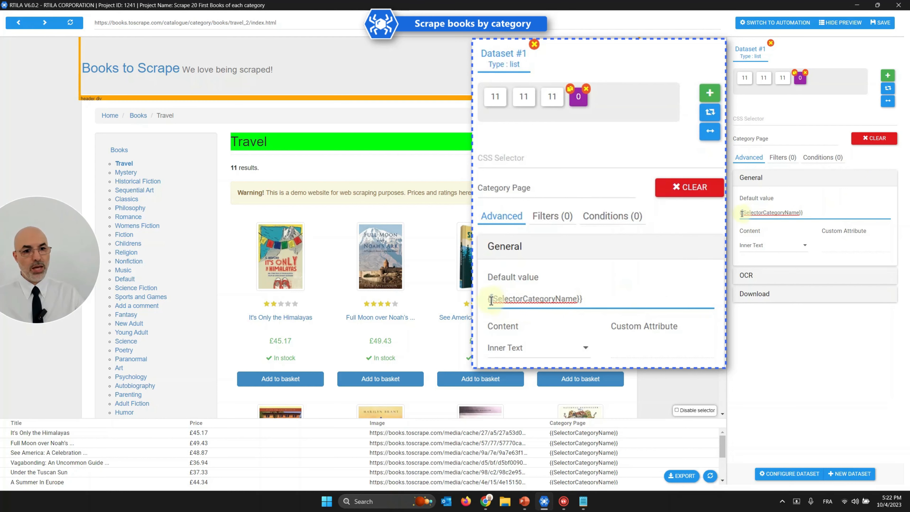
drag(491, 300, 579, 299)
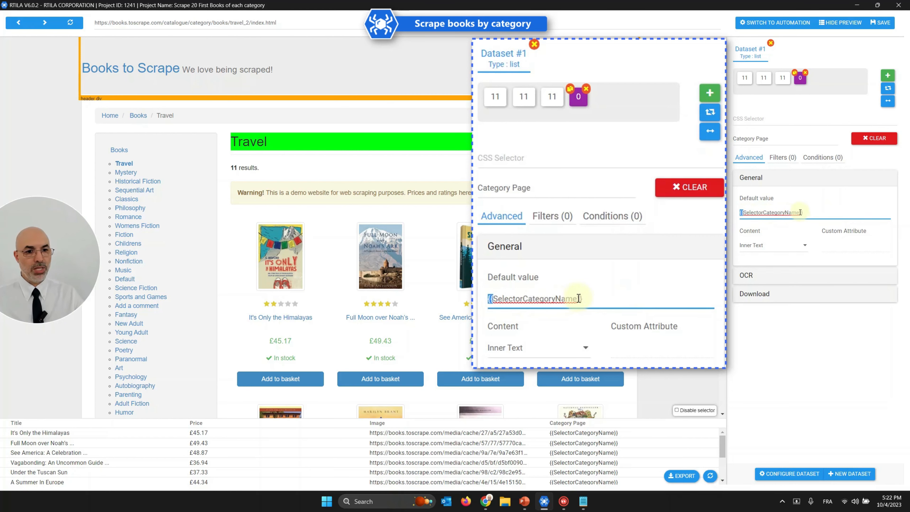
drag(801, 212, 806, 213)
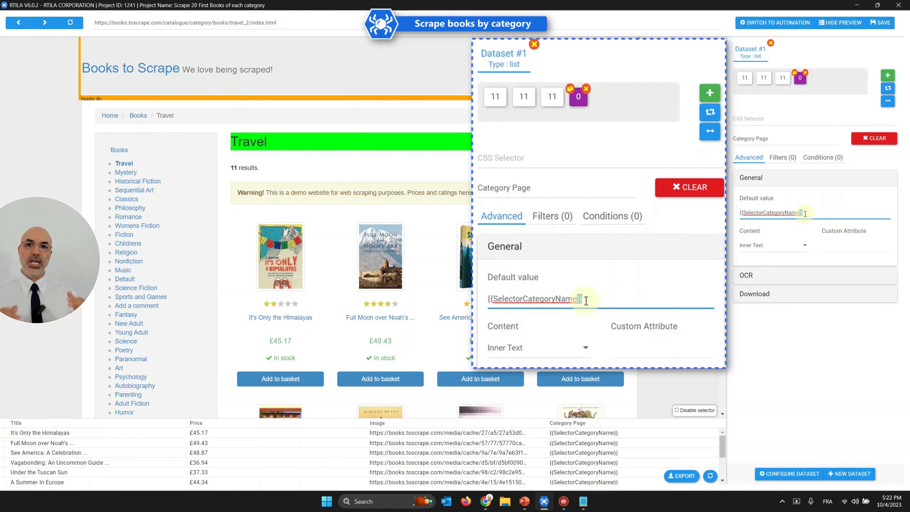
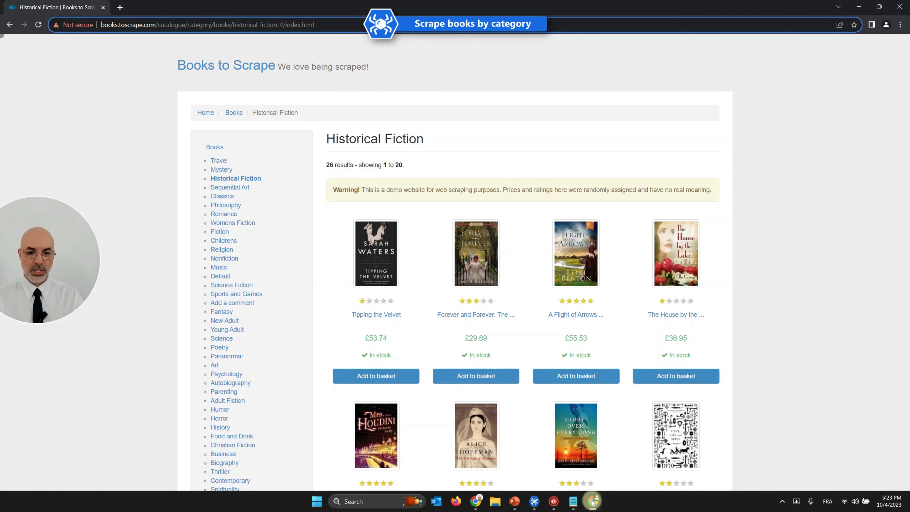
End the test run by closing its browser and the project queue, and review the latest run's extracted results
click(900, 6)
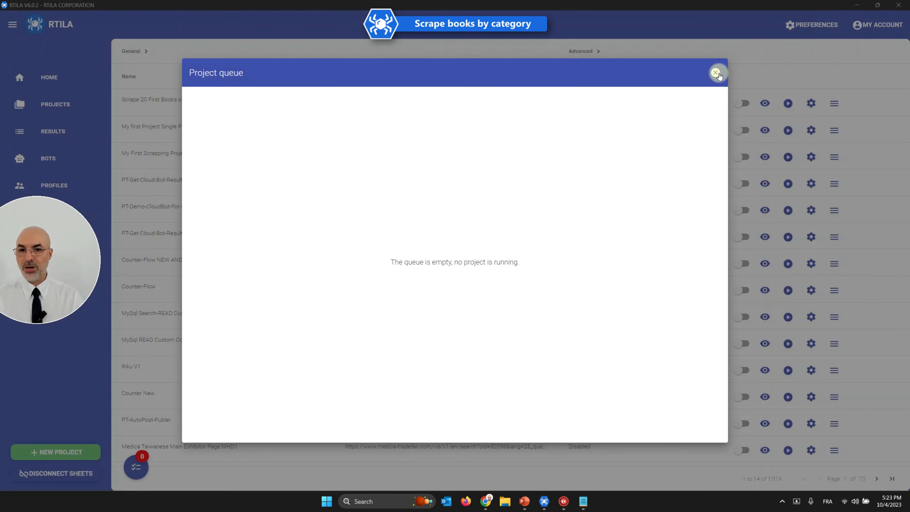
click(716, 73)
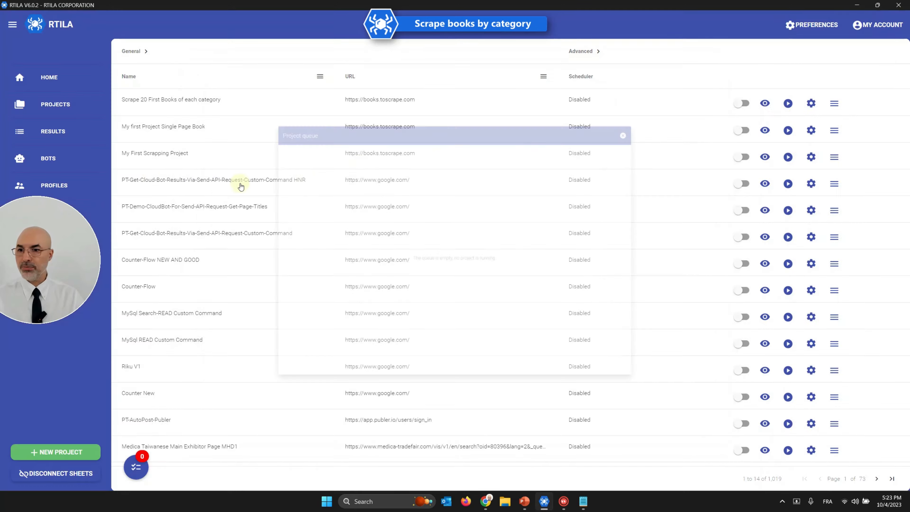
click(69, 135)
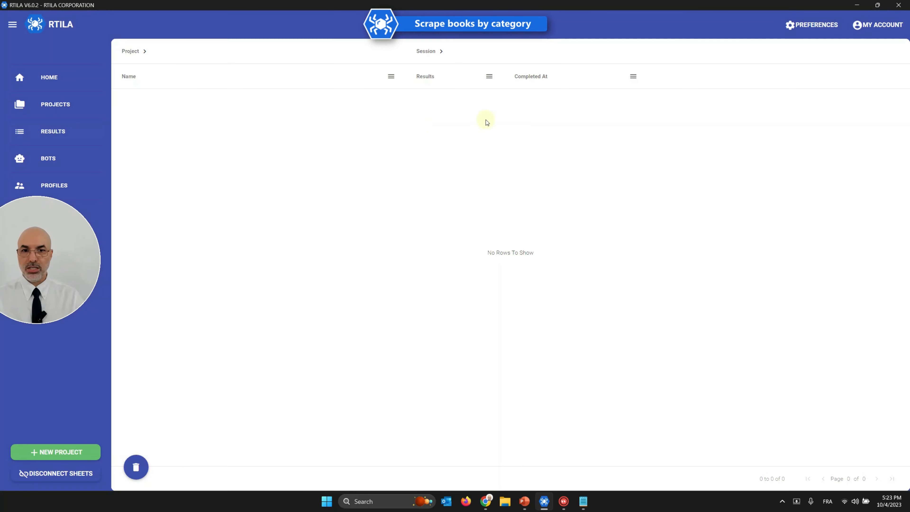
click(677, 101)
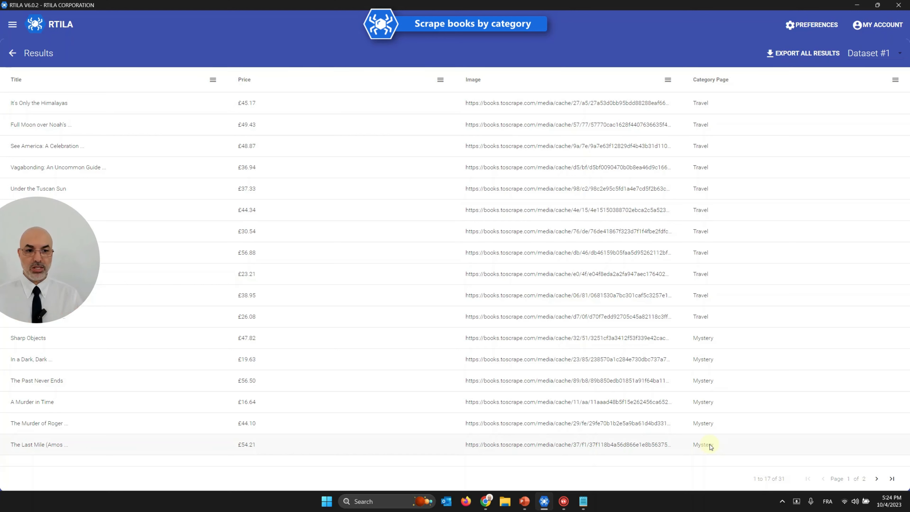
click(12, 53)
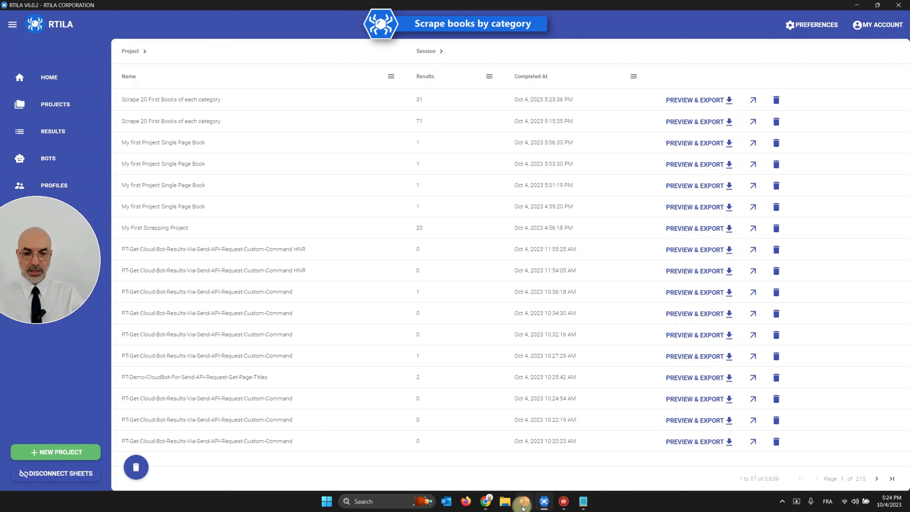
Open the results list and locate the latest run of Scrape 20 First Books of each category
click(523, 502)
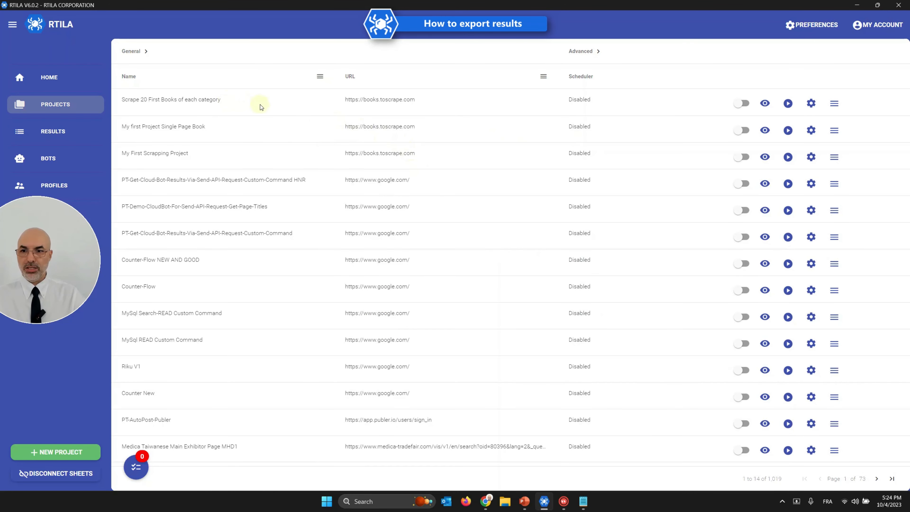
click(264, 105)
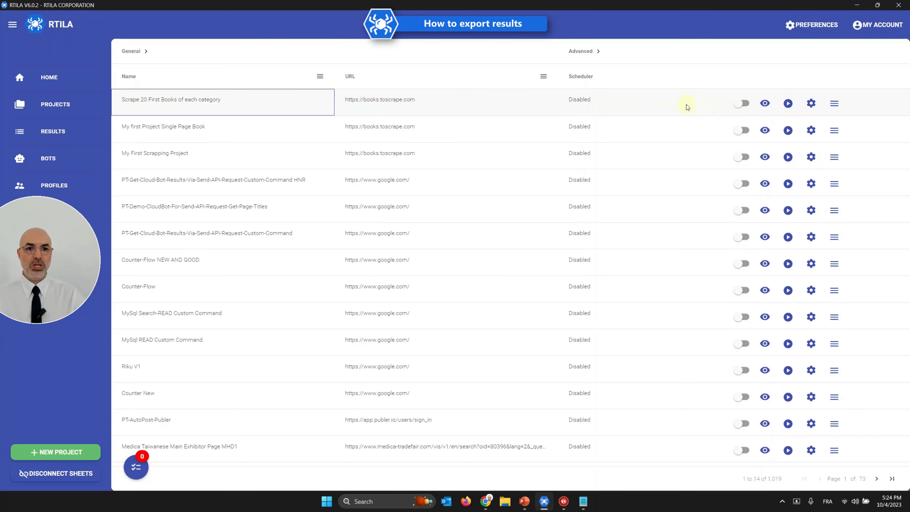
click(46, 131)
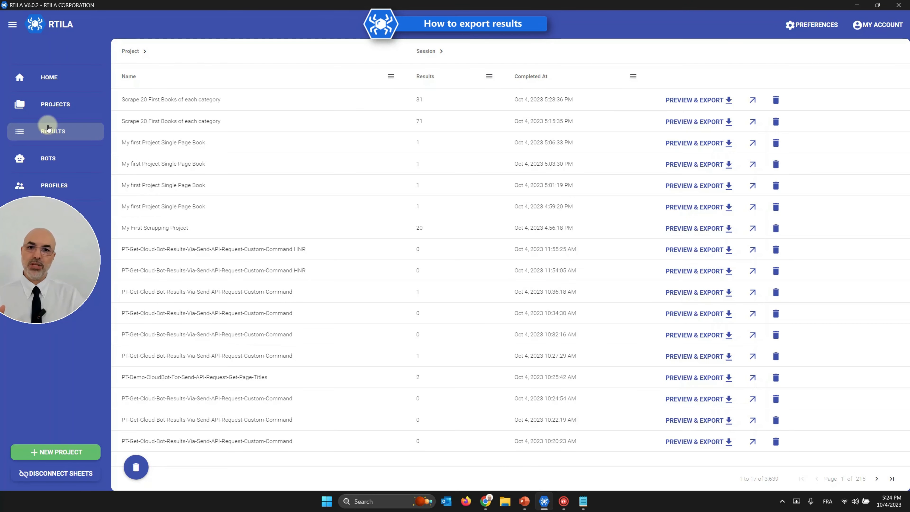
click(400, 104)
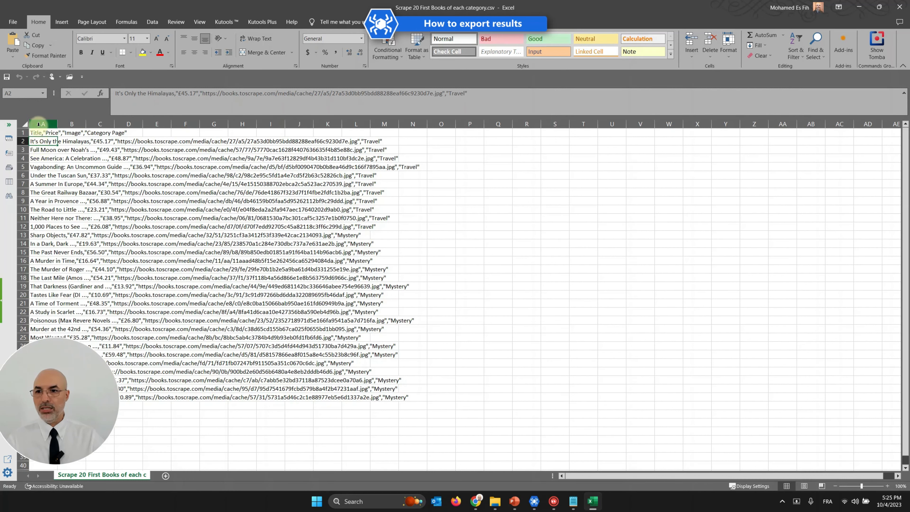
Split column A of the exported CSV in Excel with Text to Columns, delimited by comma, and widen columns A to D
click(38, 124)
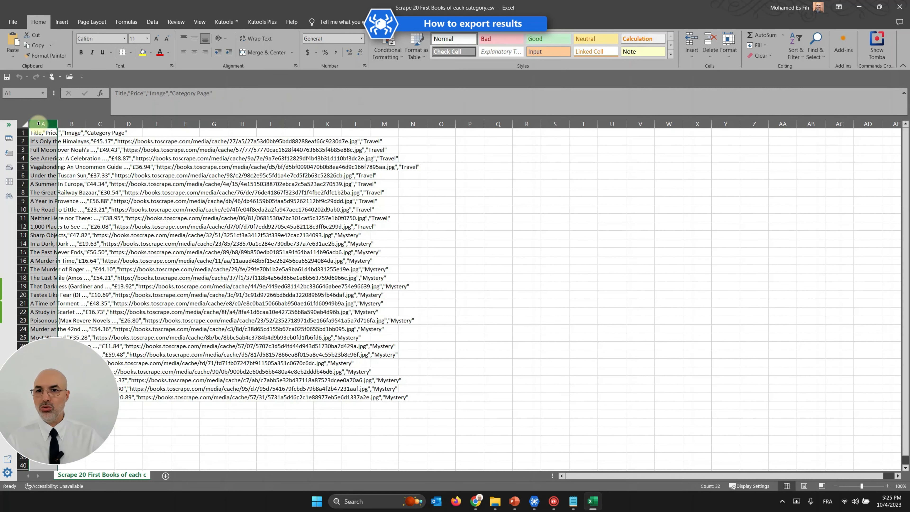
click(150, 23)
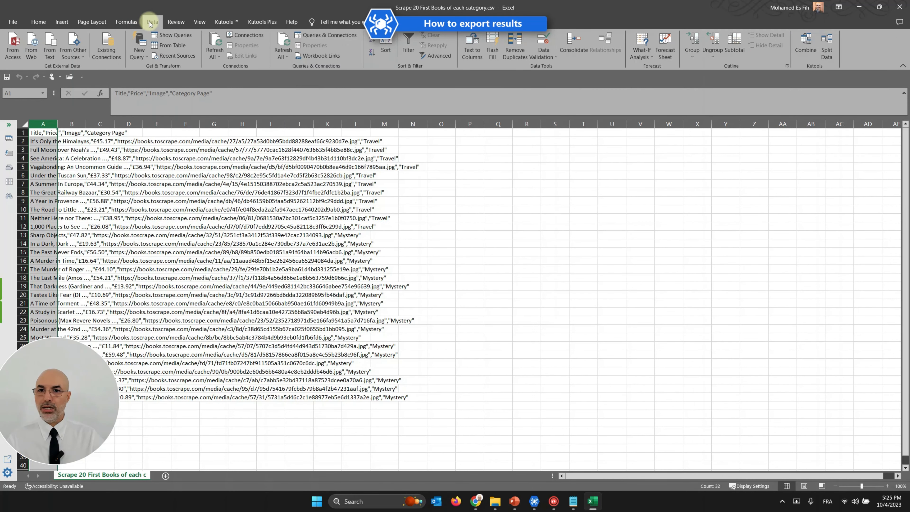
click(471, 52)
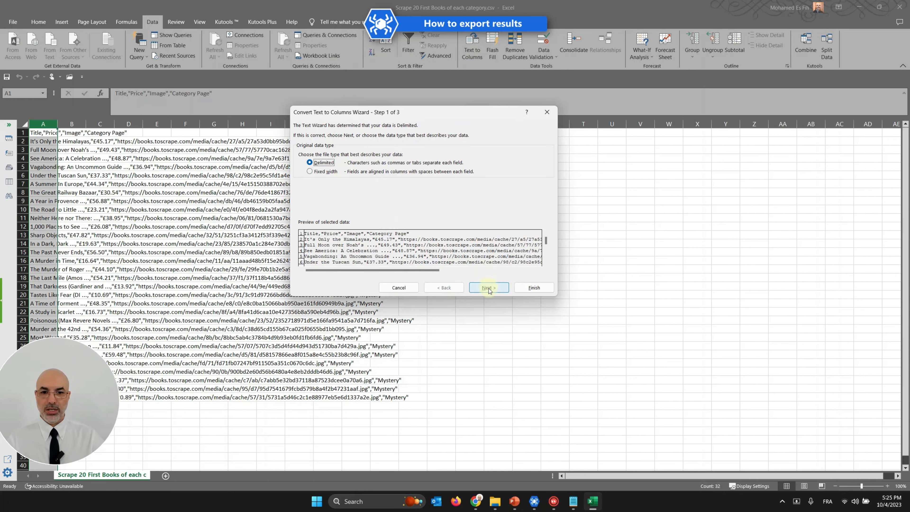
click(489, 288)
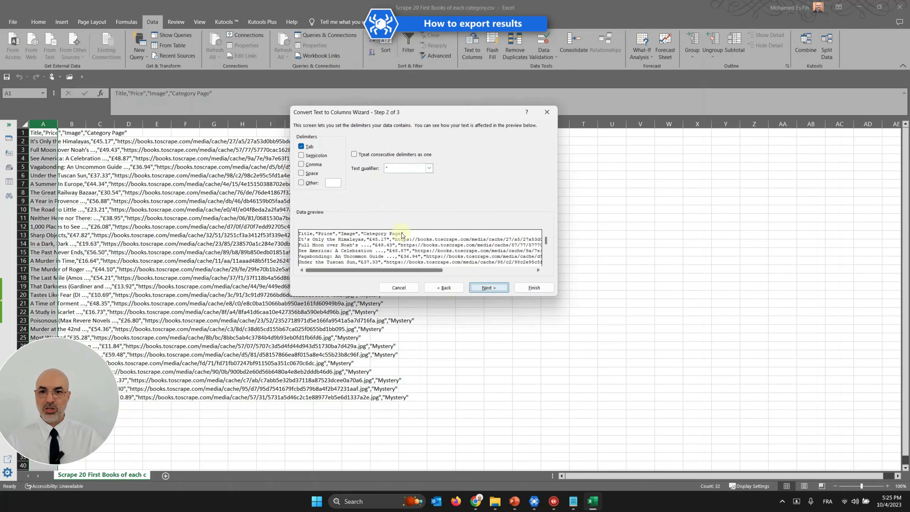
click(307, 167)
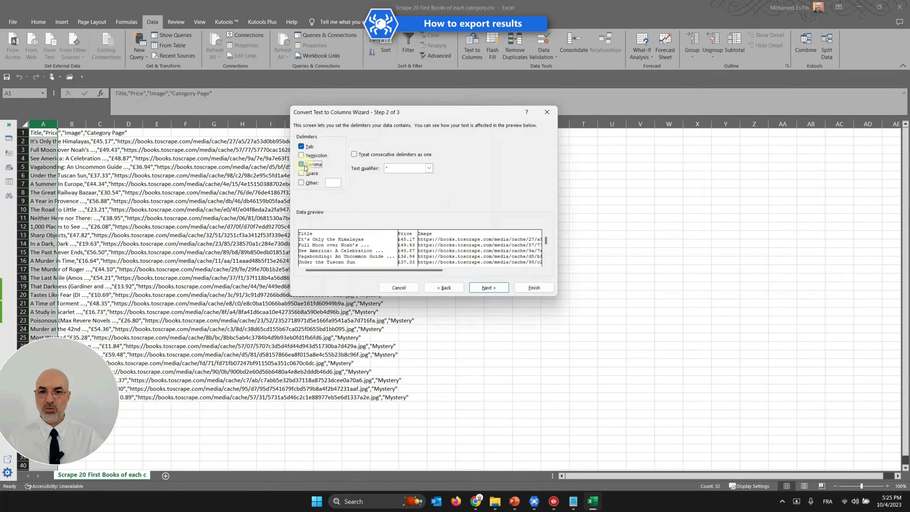
click(489, 288)
click(529, 289)
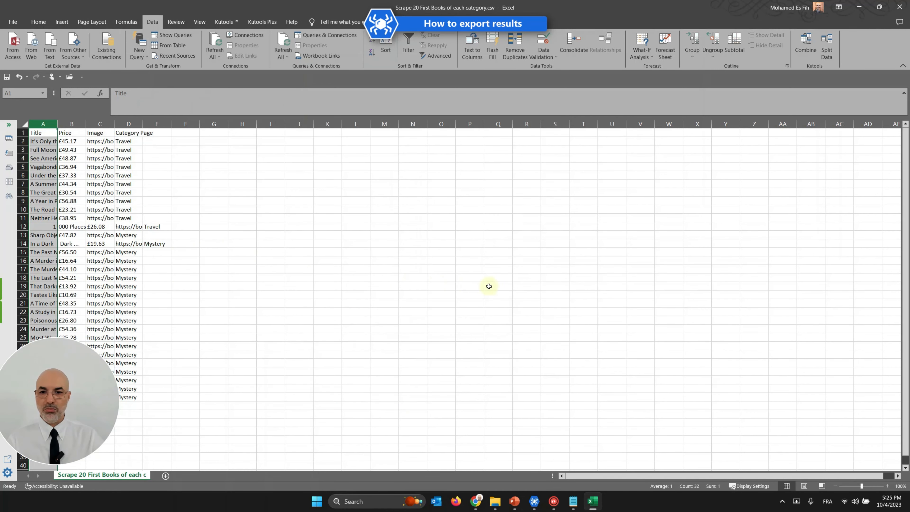
click(118, 229)
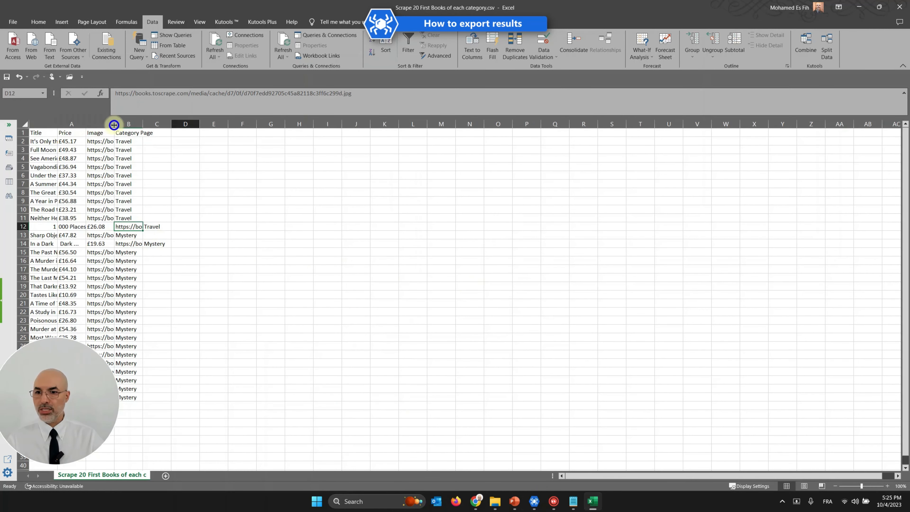
drag(57, 125, 114, 125)
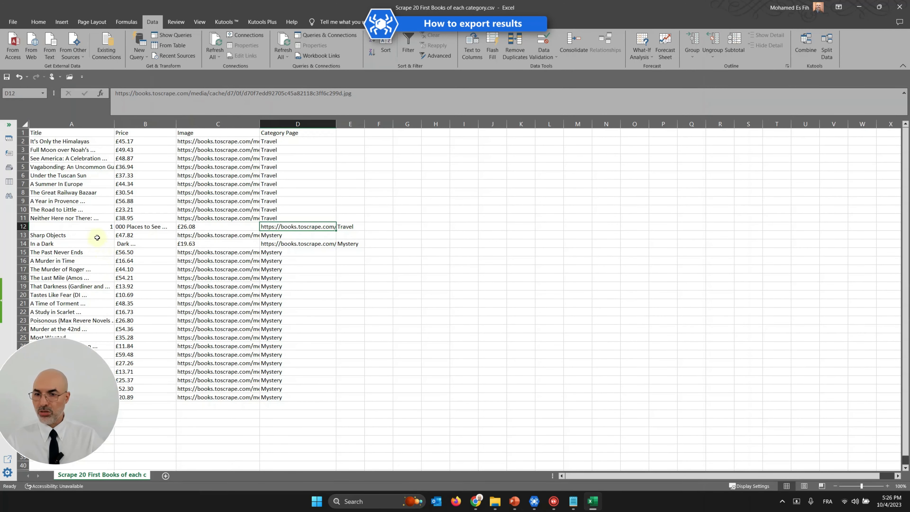
Examine how the book titles containing commas in rows 12 and 14 are split across the columns
click(101, 228)
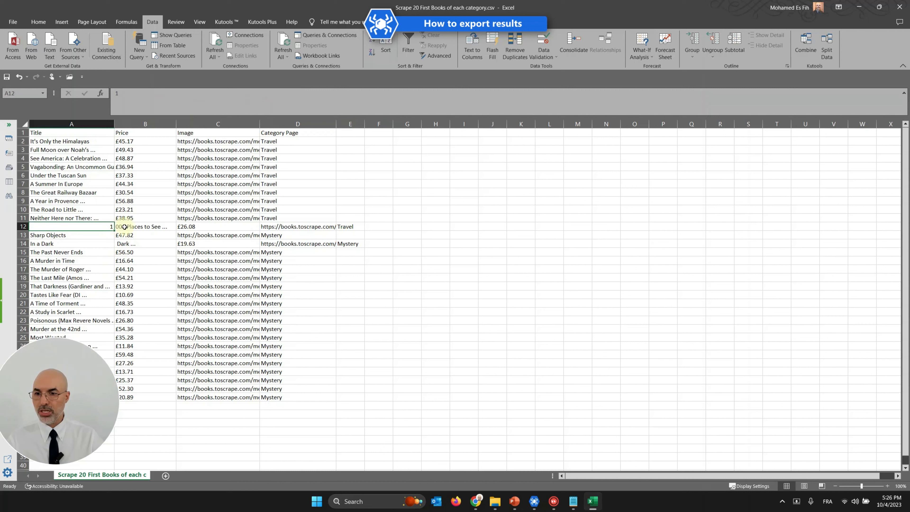
click(70, 219)
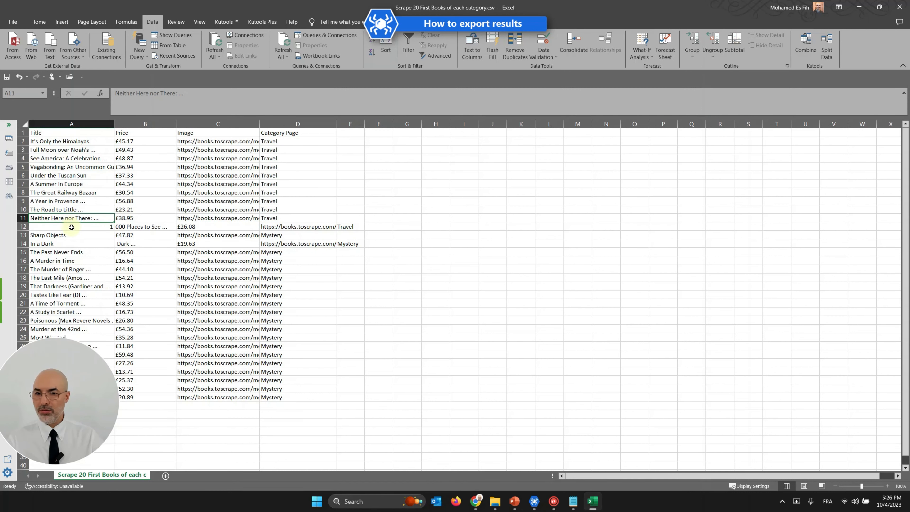
click(72, 228)
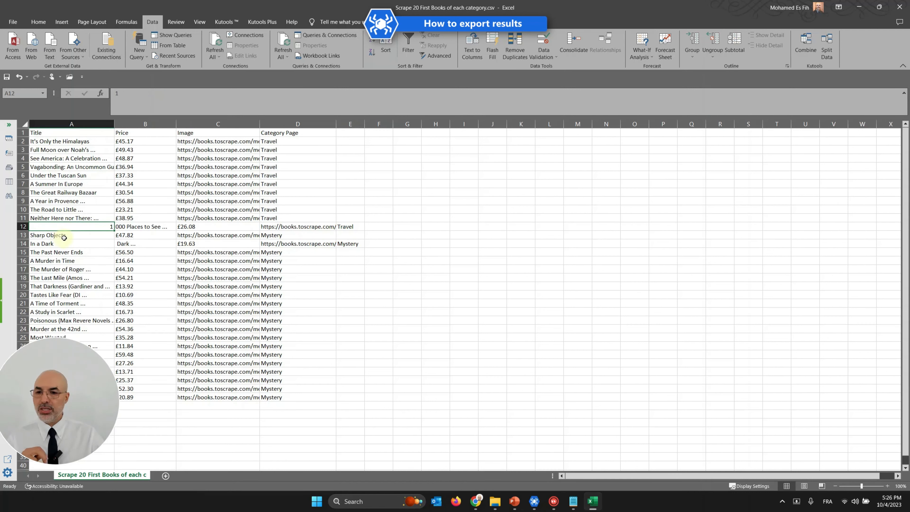
click(64, 238)
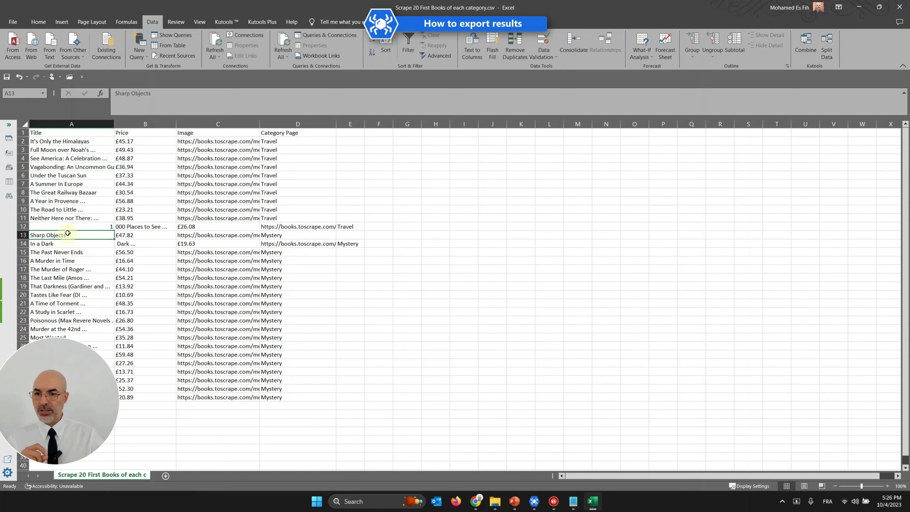
click(70, 218)
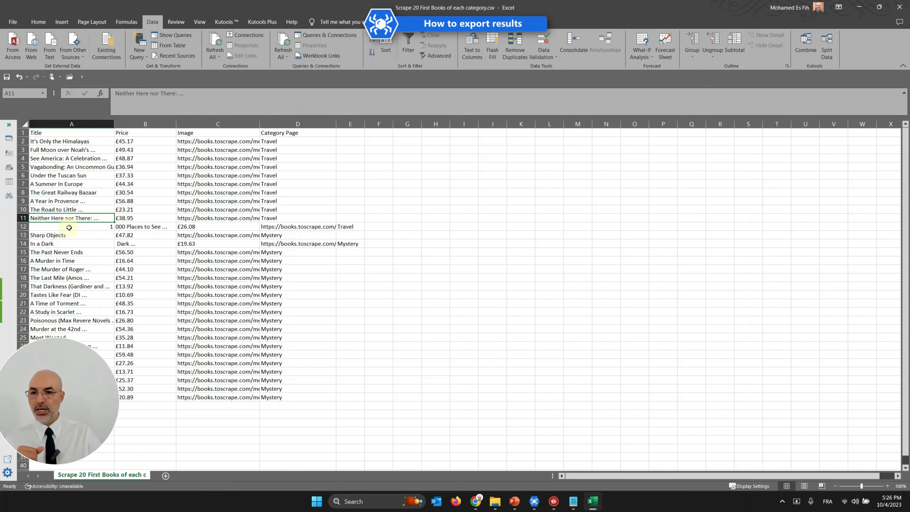
click(78, 236)
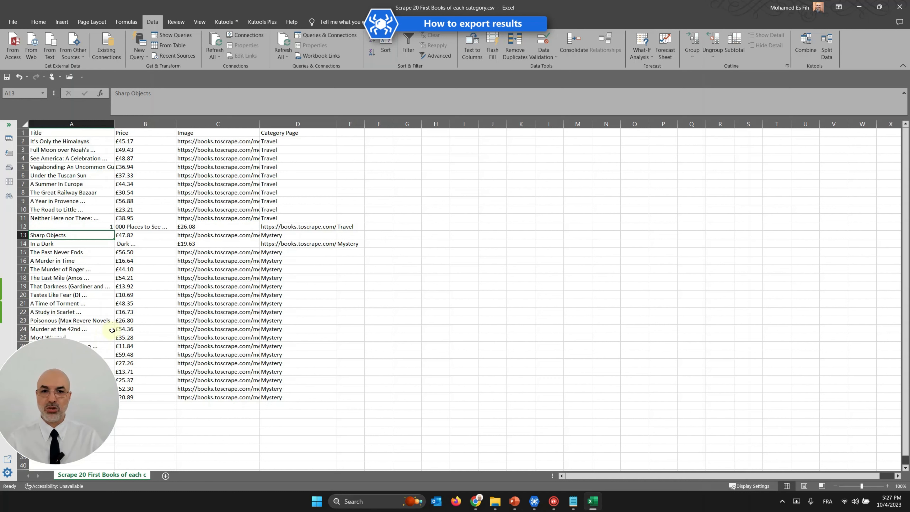
click(248, 244)
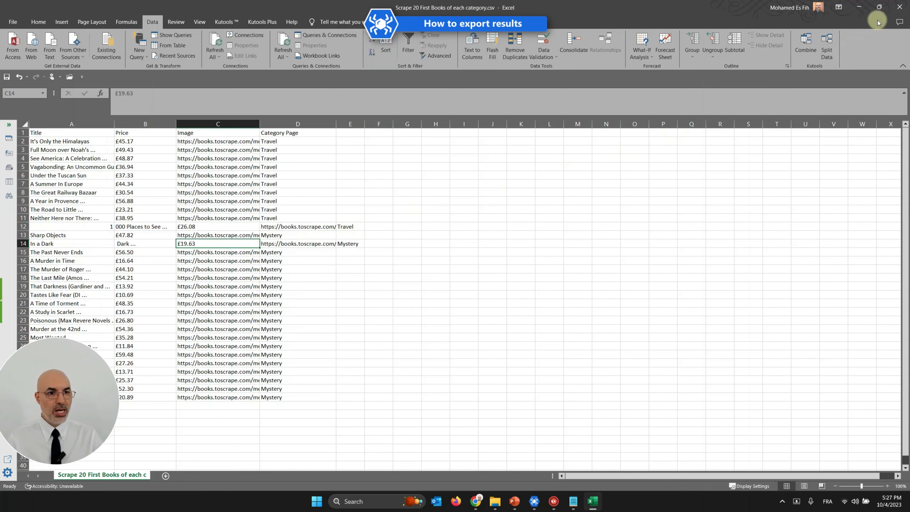
Close the exported CSV in Excel without saving changes, switch to RTILA and return to the projects list
click(900, 7)
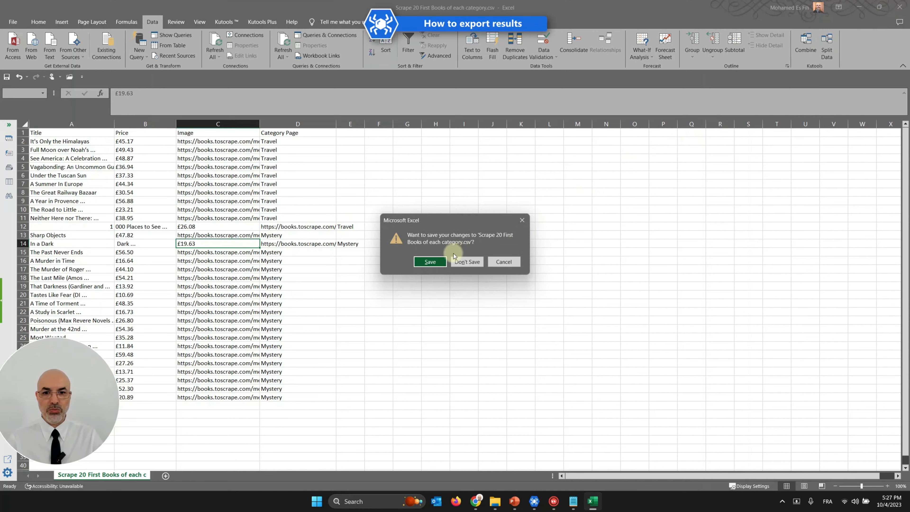
click(463, 262)
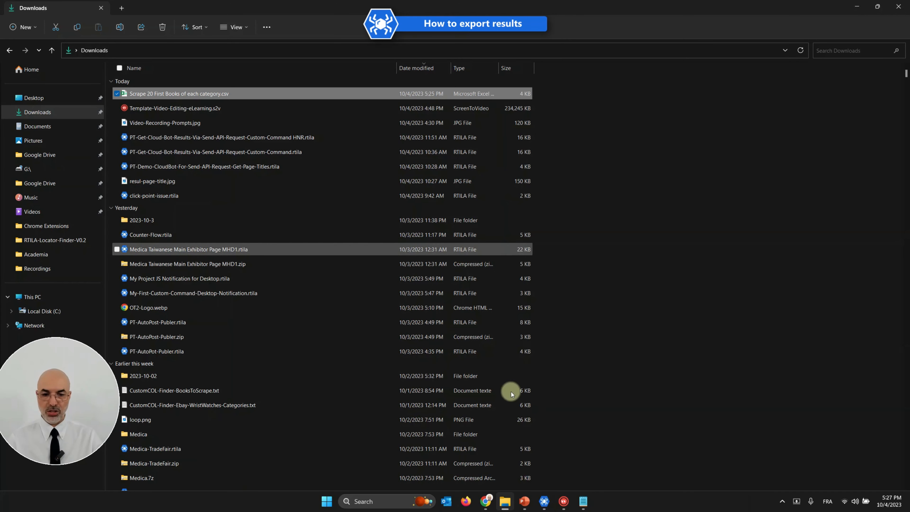
click(544, 501)
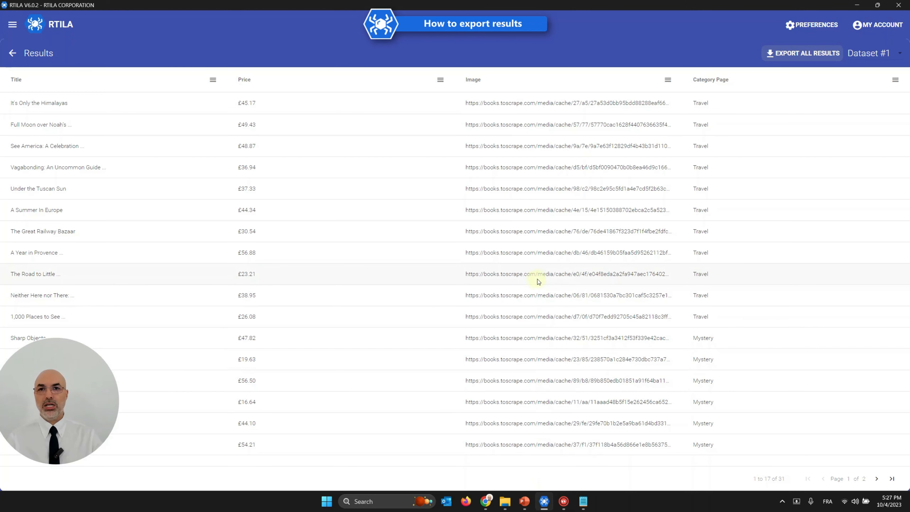
click(13, 52)
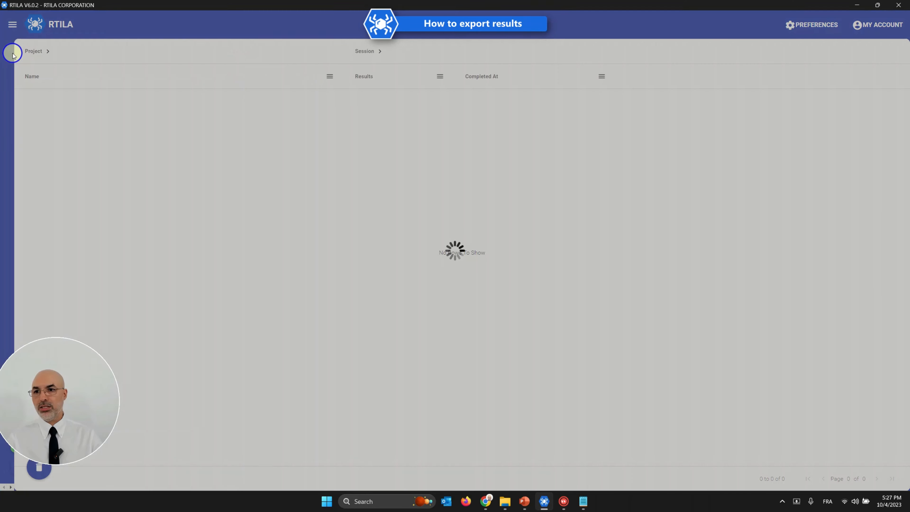
click(75, 108)
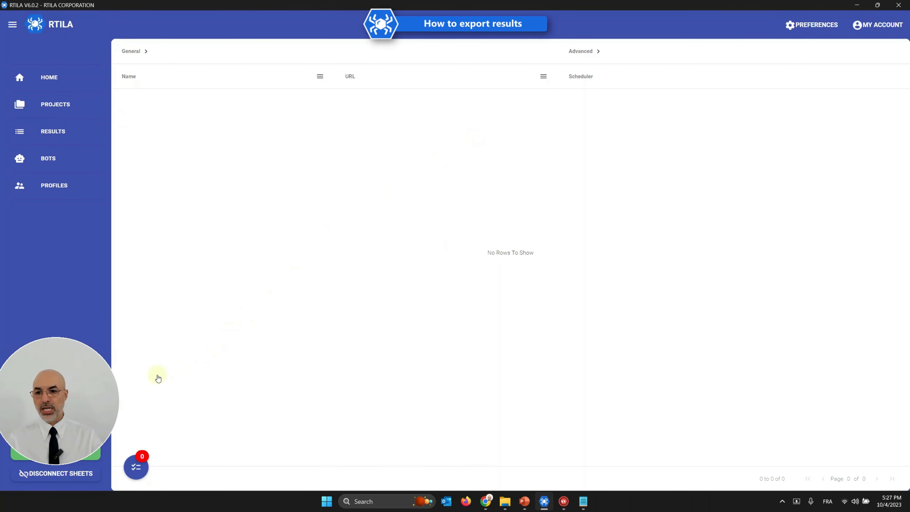
drag(91, 380, 95, 281)
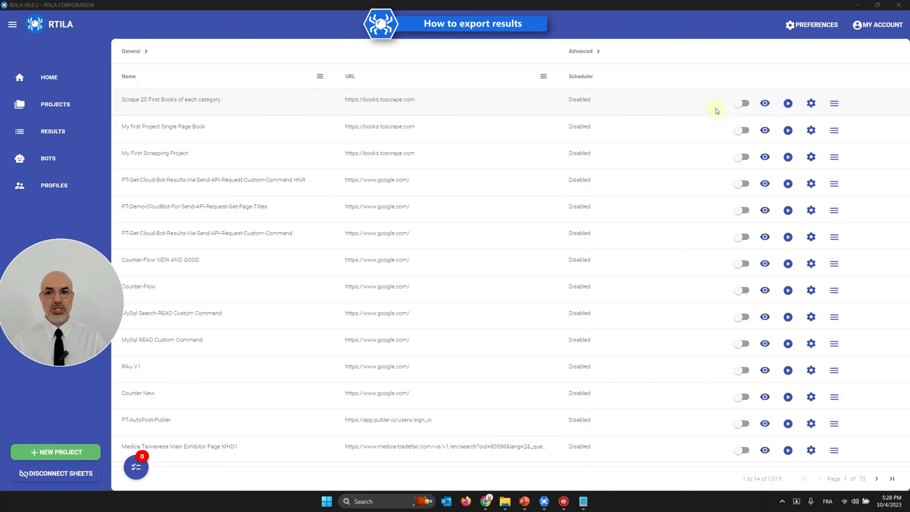
Clone the project Scrape 20 First Books of each category
click(790, 106)
click(834, 104)
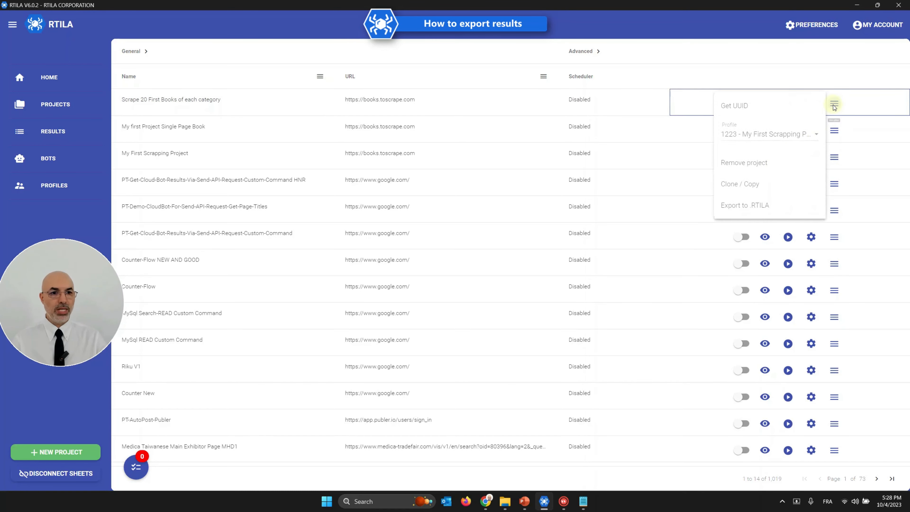
click(756, 184)
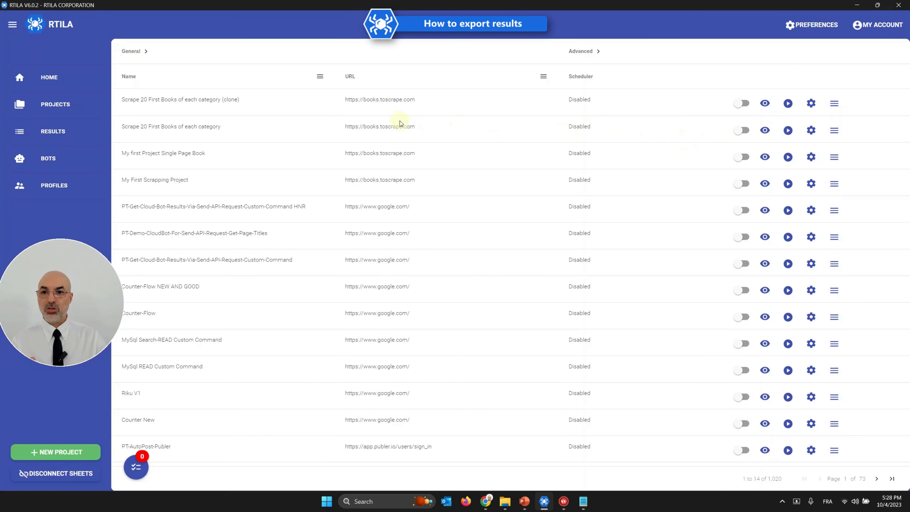
Rename the cloned project to Scrape 20 First Books of each category - Google Sheet, save its settings and return to the projects list
click(806, 107)
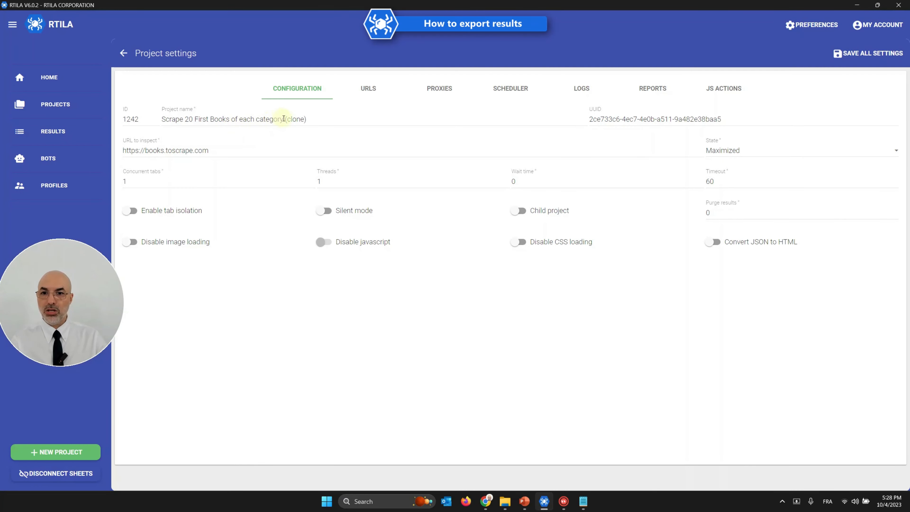
drag(285, 119, 327, 119)
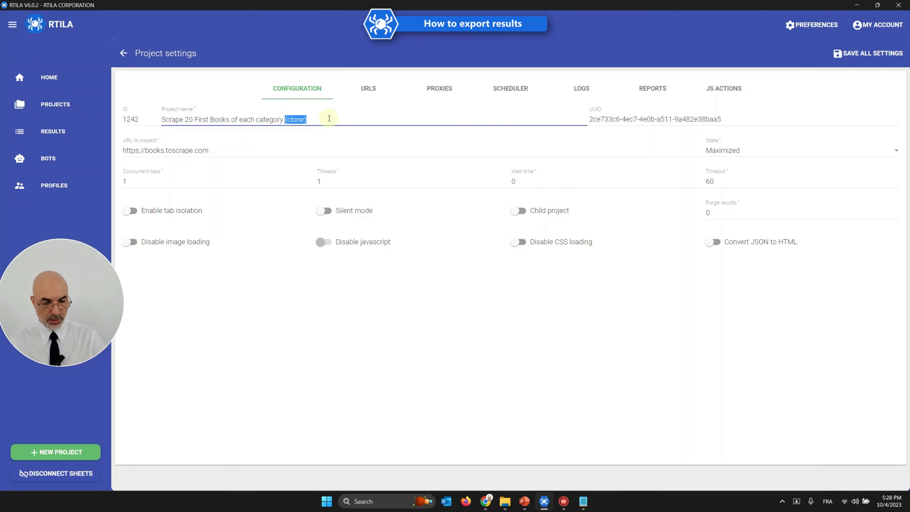
text(- Google Sheet)
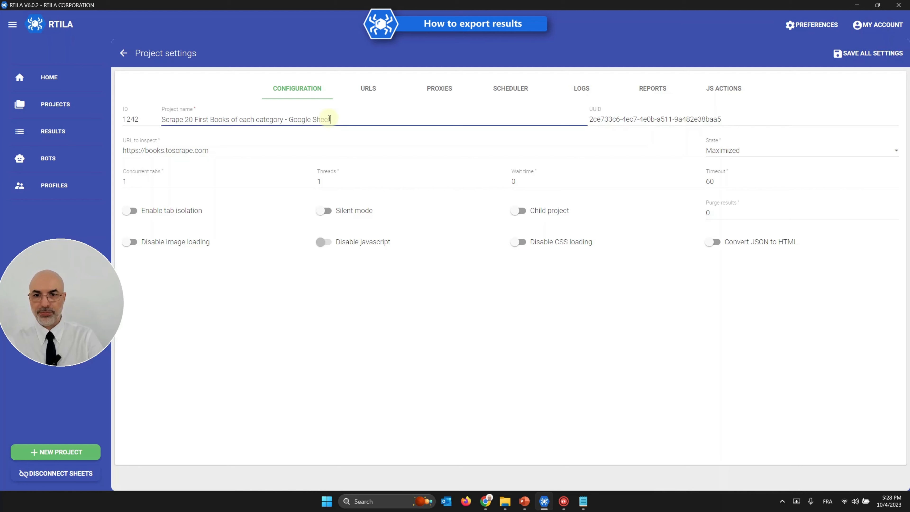
click(869, 54)
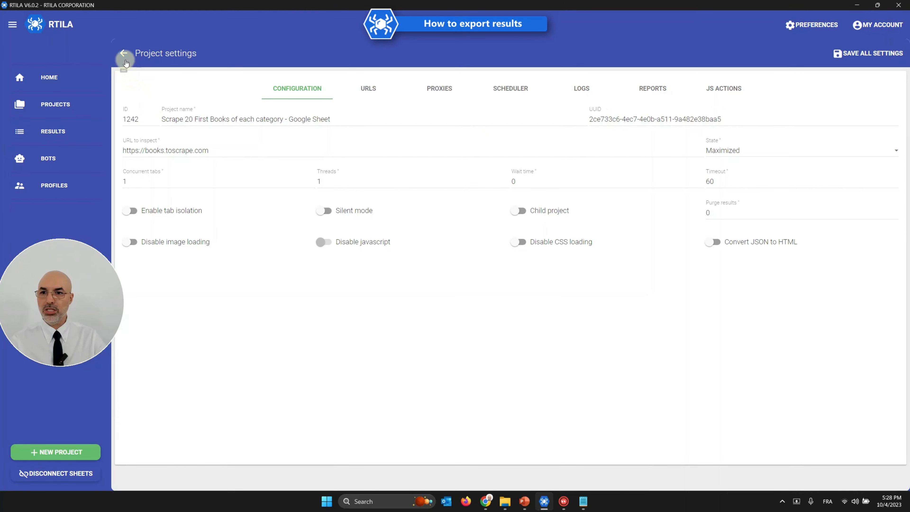
click(124, 53)
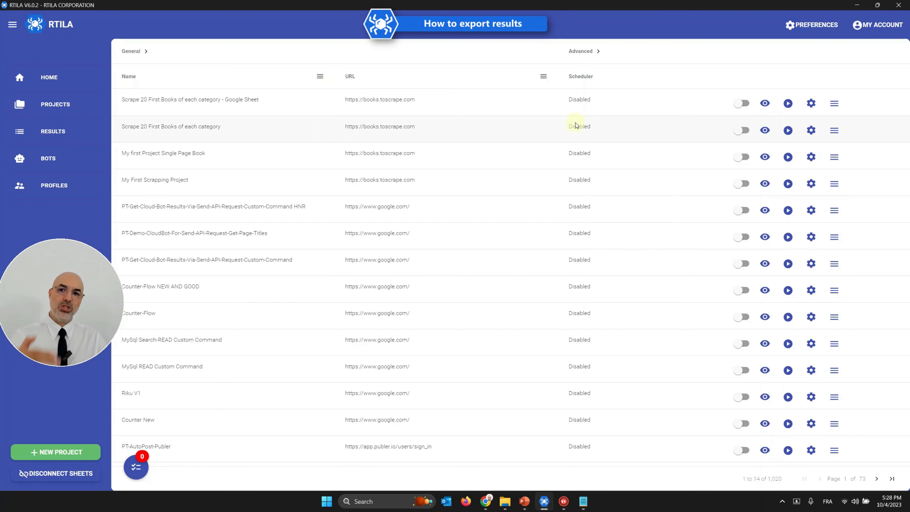
Enable the Google Sheets export for the renamed clone and run the project locally
click(741, 105)
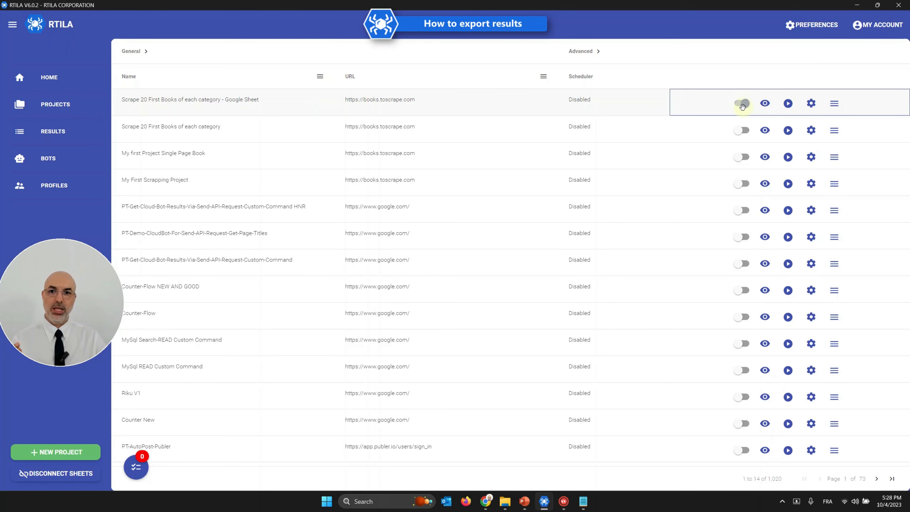
click(790, 105)
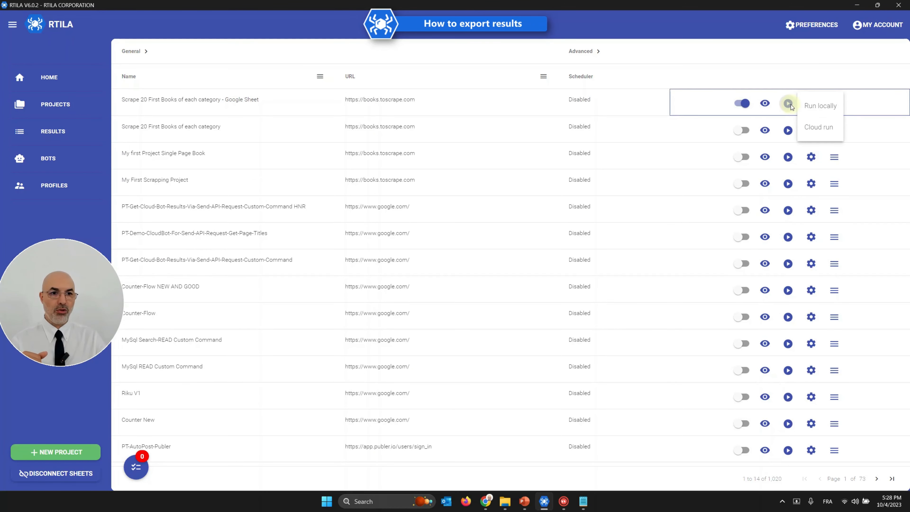
click(804, 106)
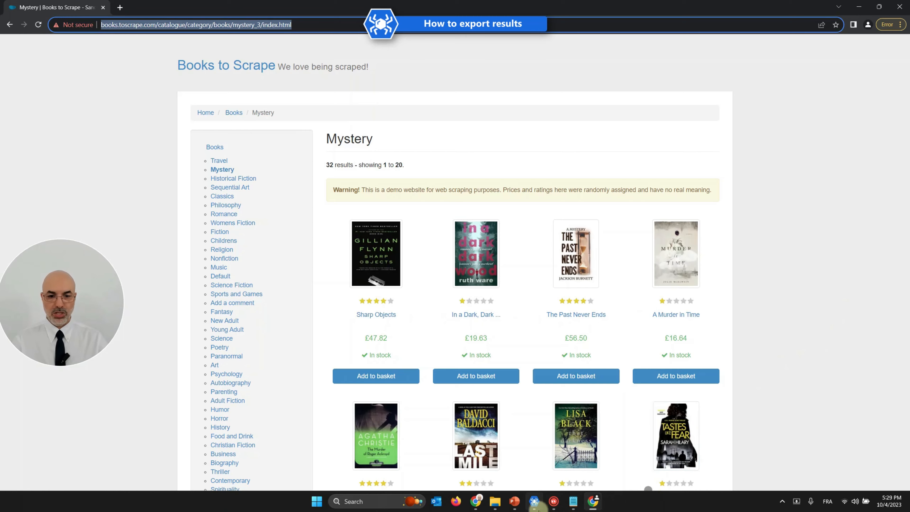
Check the run's progress in RTILA's project queue, then end the run by closing its browser and dismiss the queue
click(535, 503)
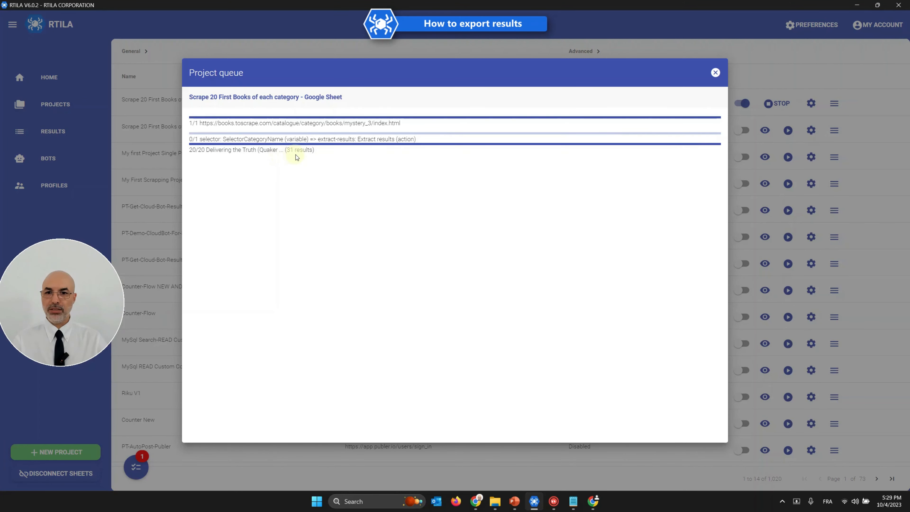
click(594, 500)
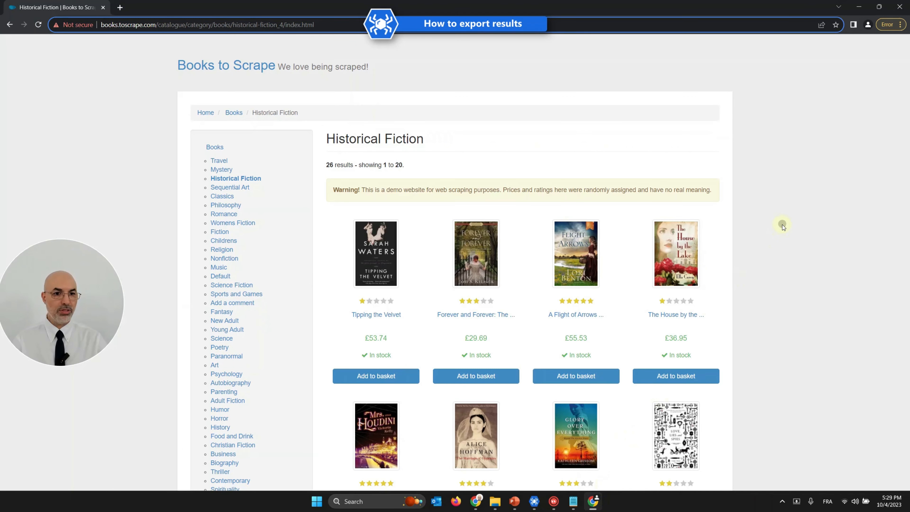
click(900, 7)
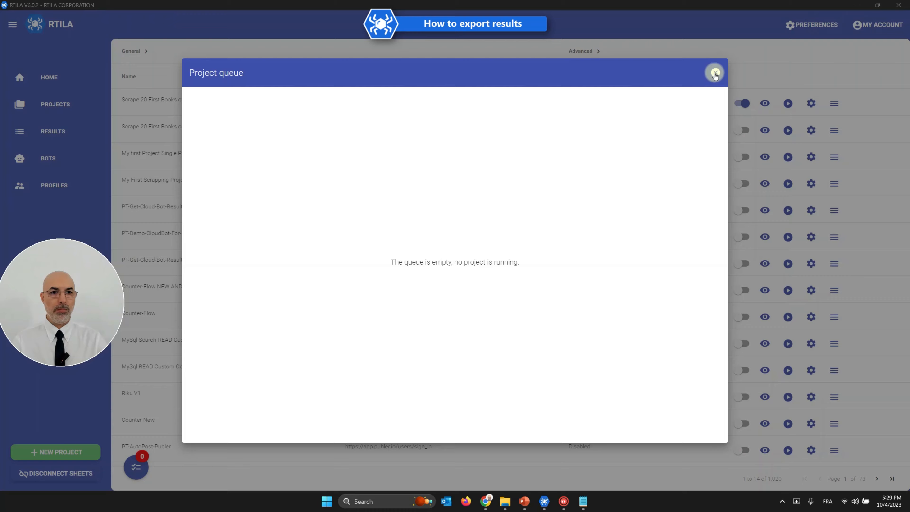
click(716, 73)
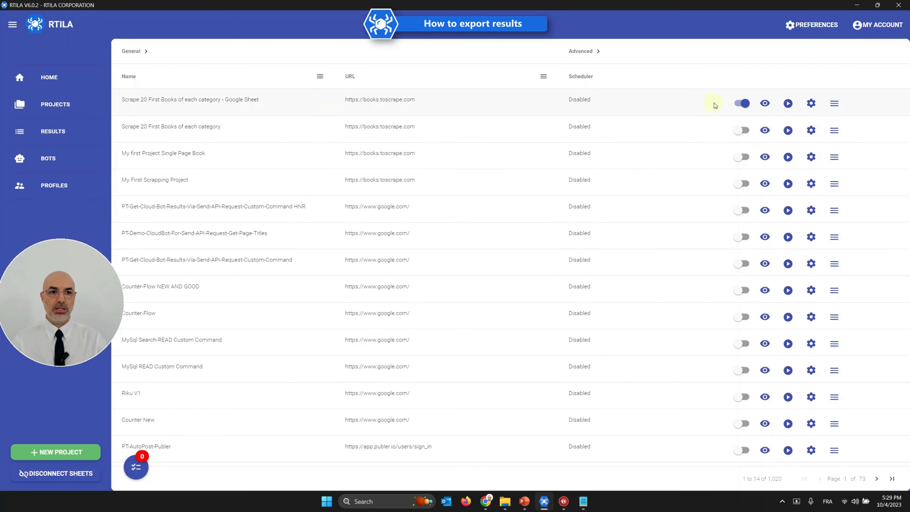
Refresh the projects list and open the Google Sheet linked to the cloned project in a maximized window
click(67, 104)
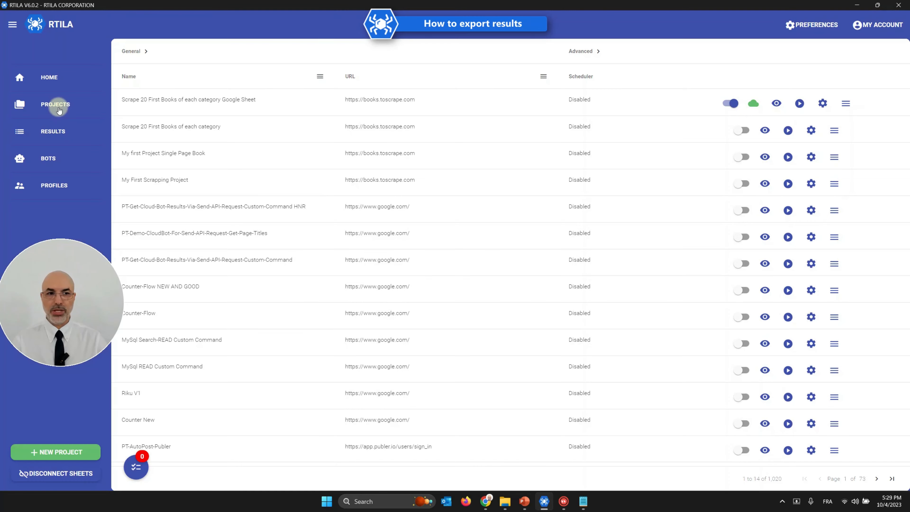
click(753, 106)
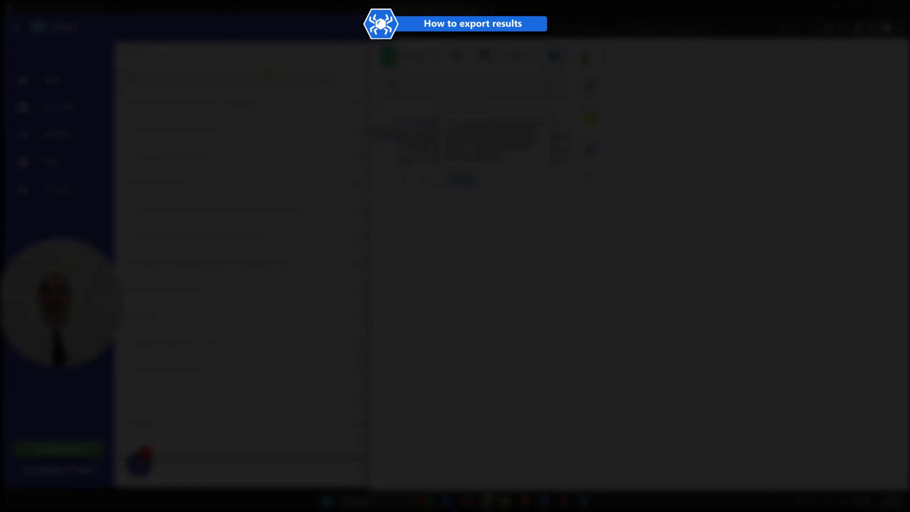
key(super+Up)
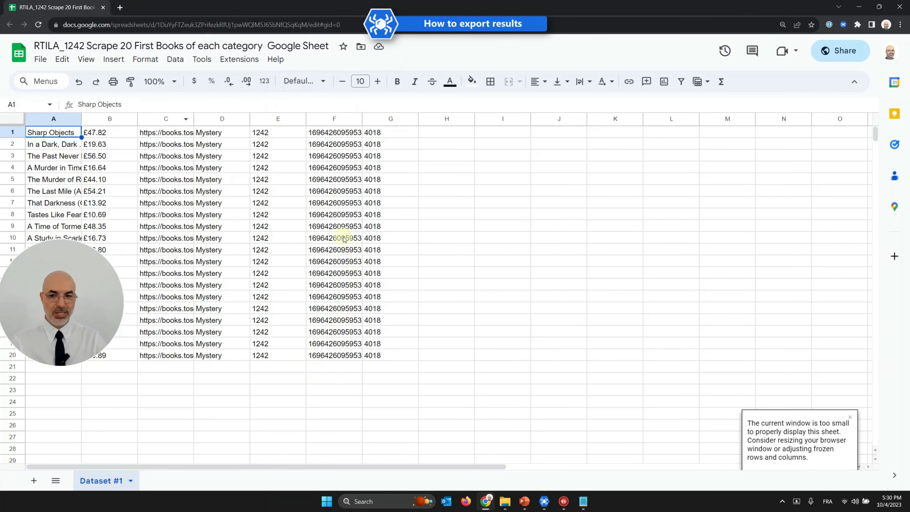
Widen columns A, C, D, E and F of the Dataset #1 sheet to review the exported data, then close the spreadsheet
drag(79, 325, 852, 159)
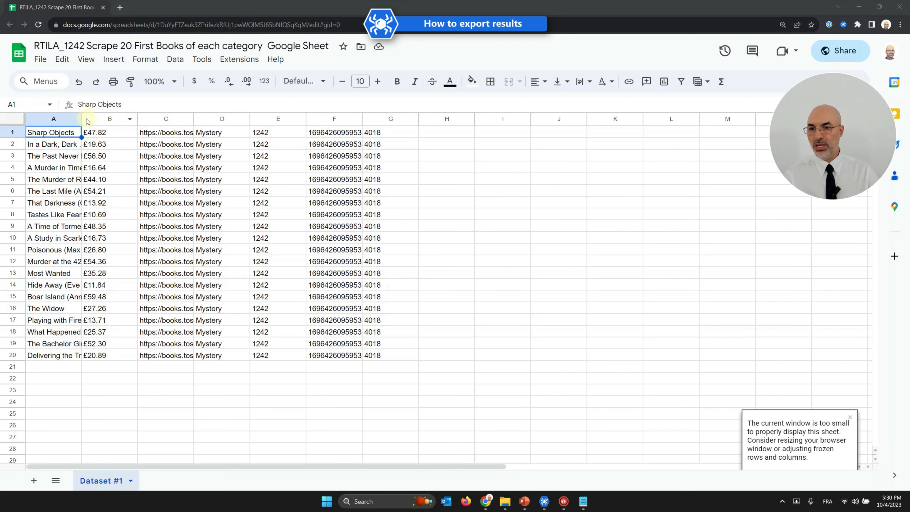
drag(82, 118, 188, 118)
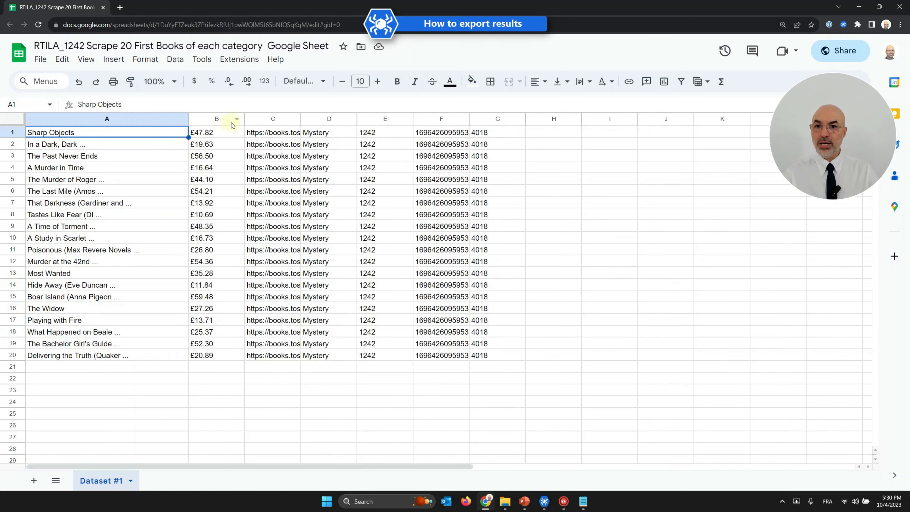
drag(301, 119, 348, 119)
drag(408, 122, 433, 121)
click(461, 136)
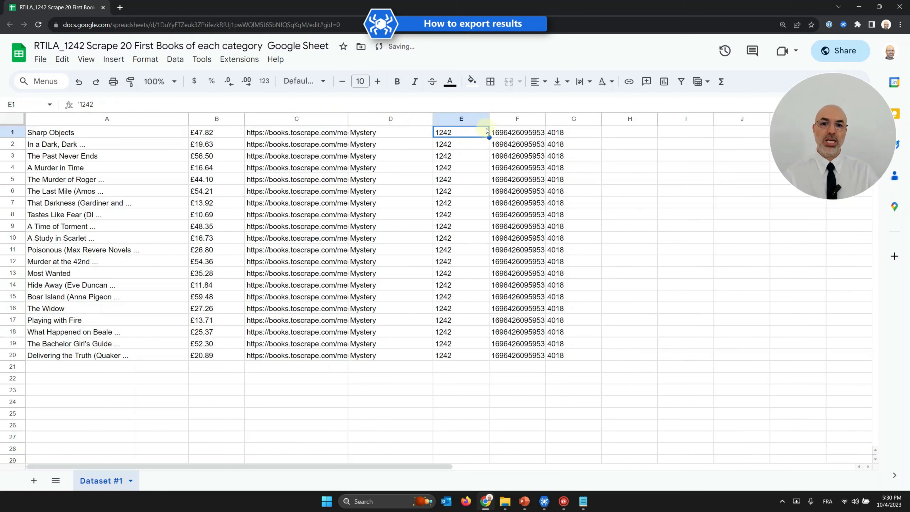
drag(489, 121, 503, 121)
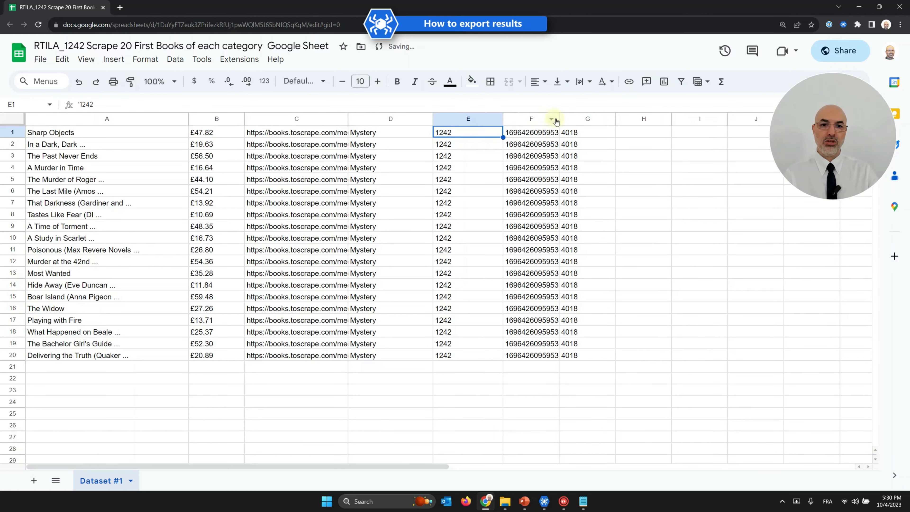
drag(559, 120, 595, 120)
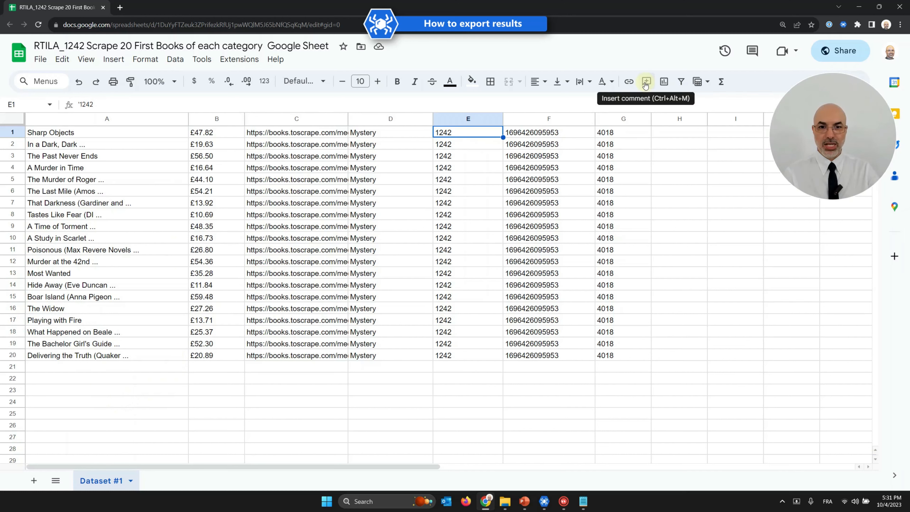
click(900, 7)
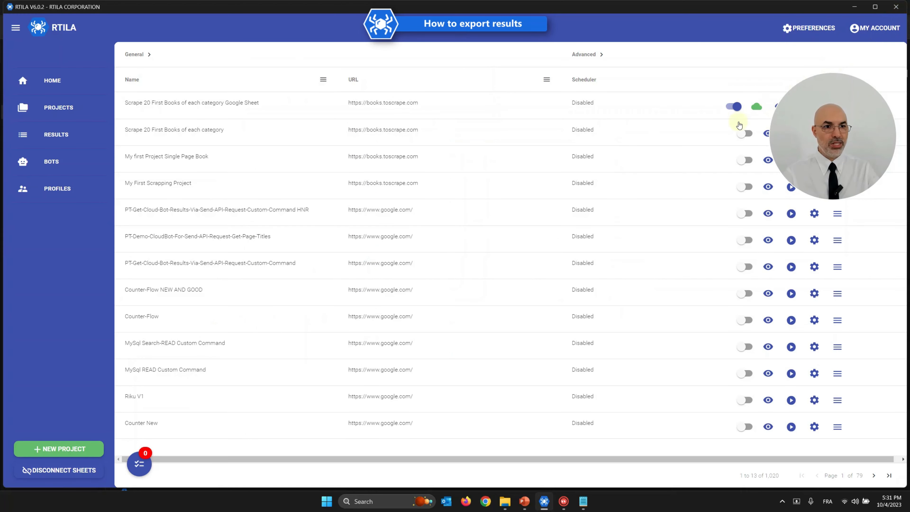